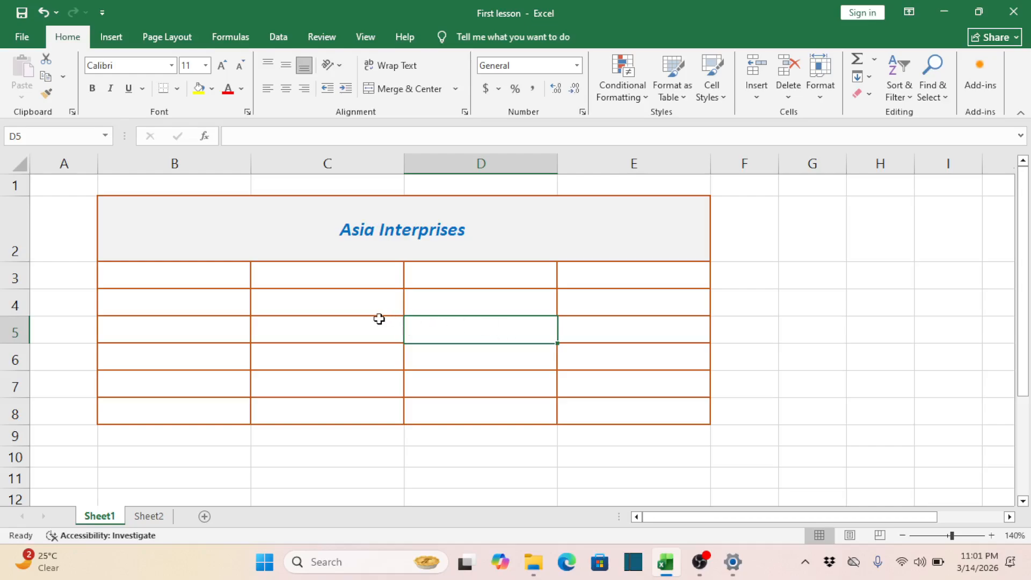
left_click(330, 298)
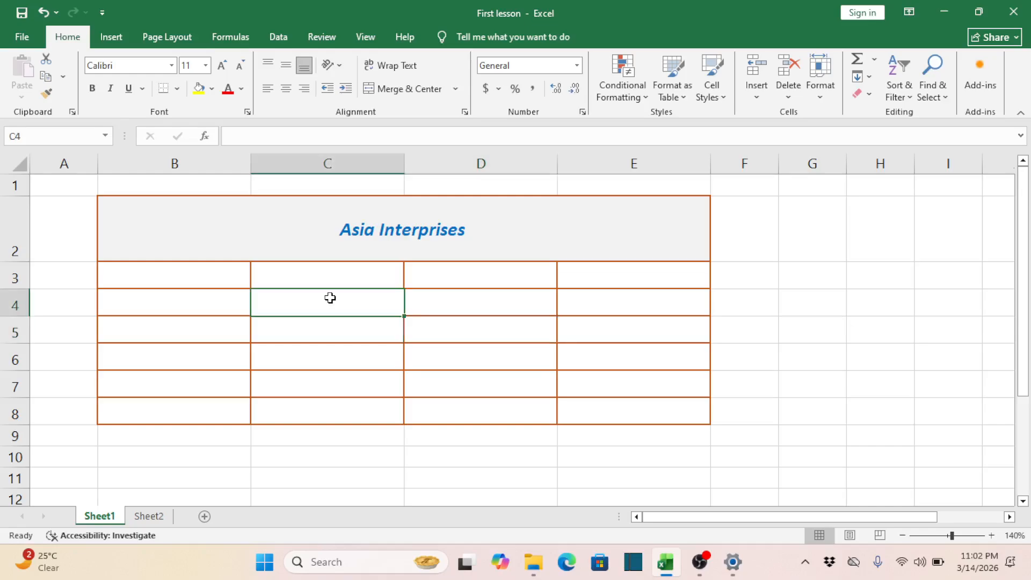
left_click(223, 324)
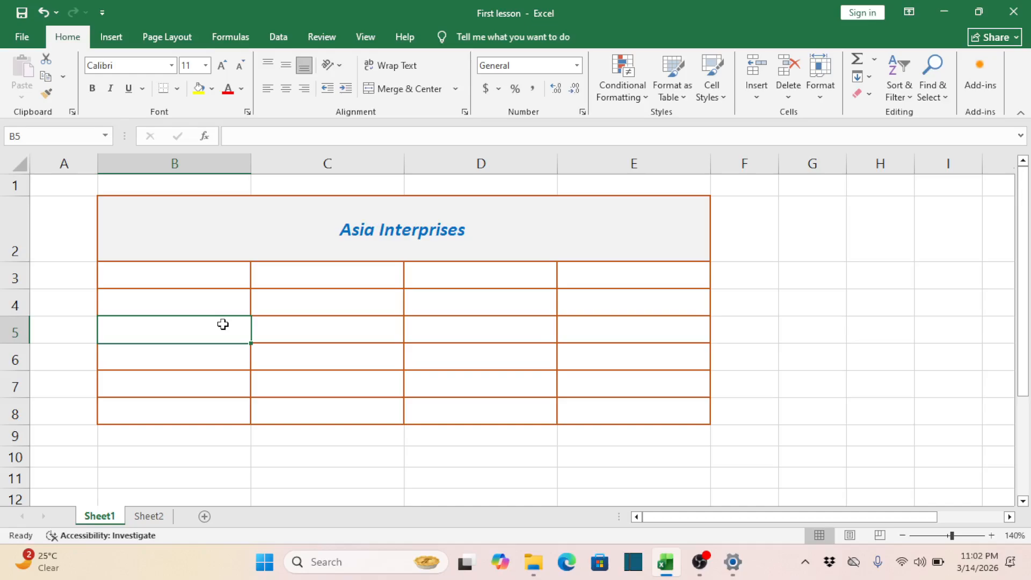
left_click(295, 330)
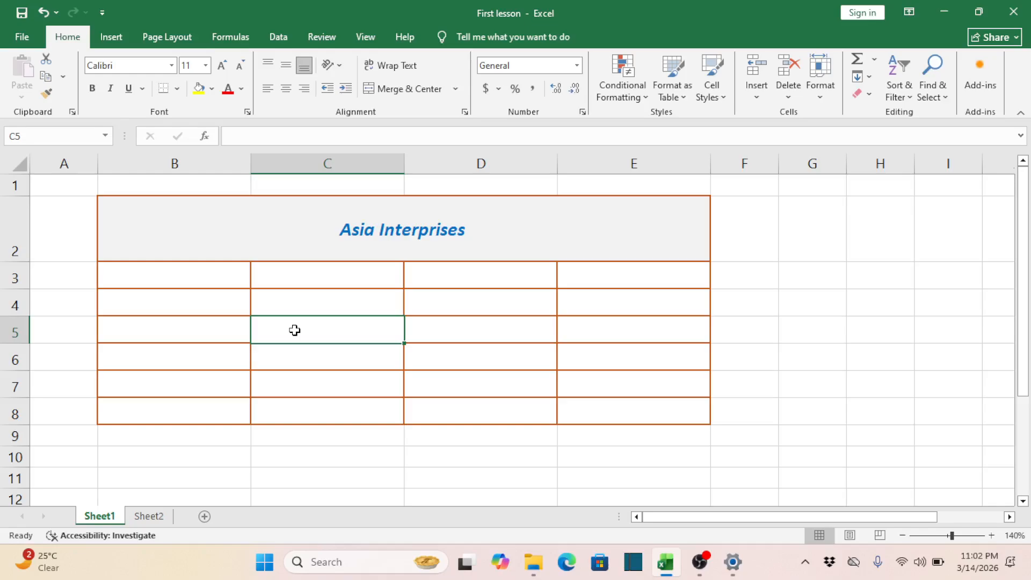
left_click(231, 330)
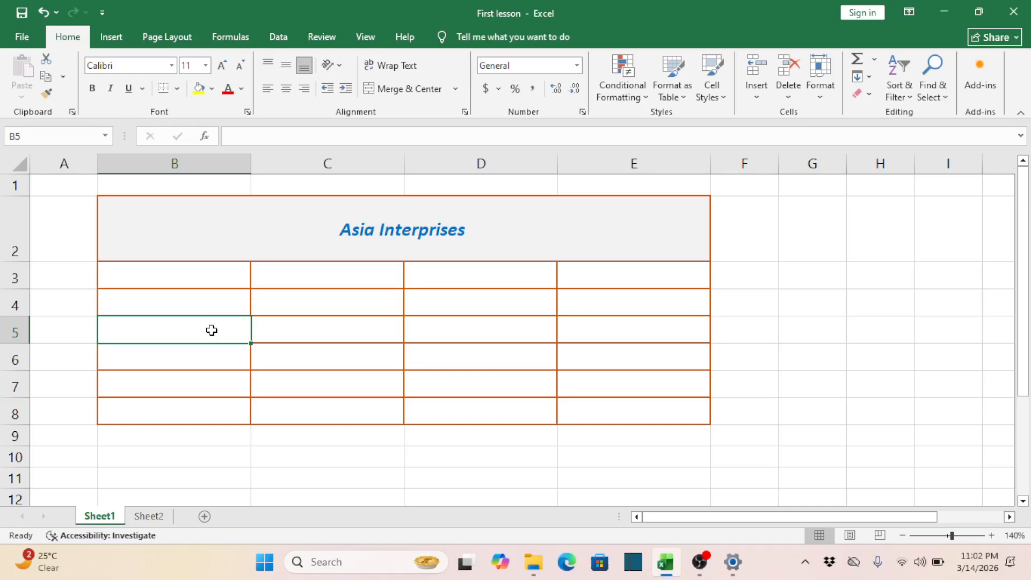
left_click(290, 330)
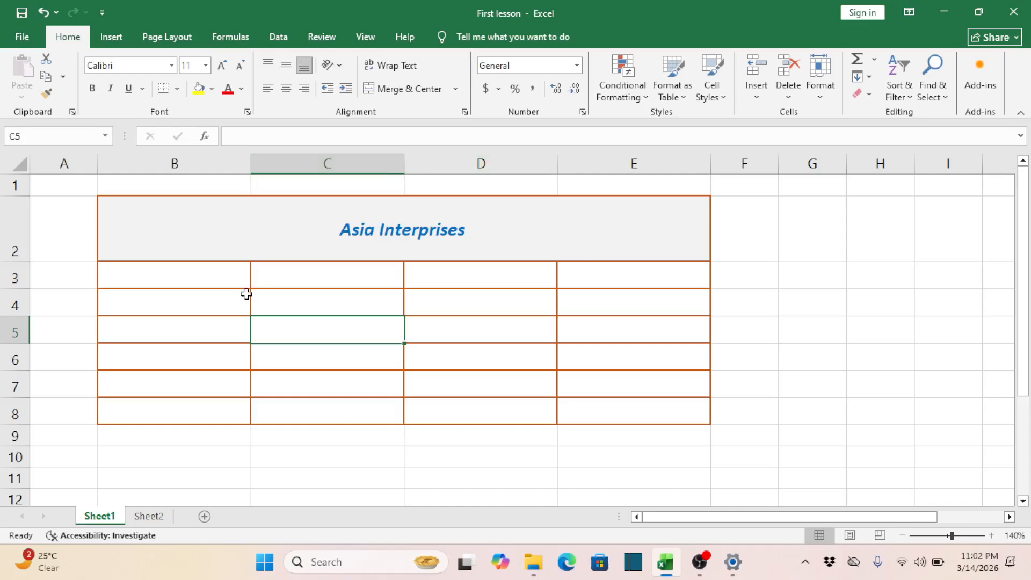
Insert one entire row at cell B5 in the Asia Interprises table.
left_click(185, 328)
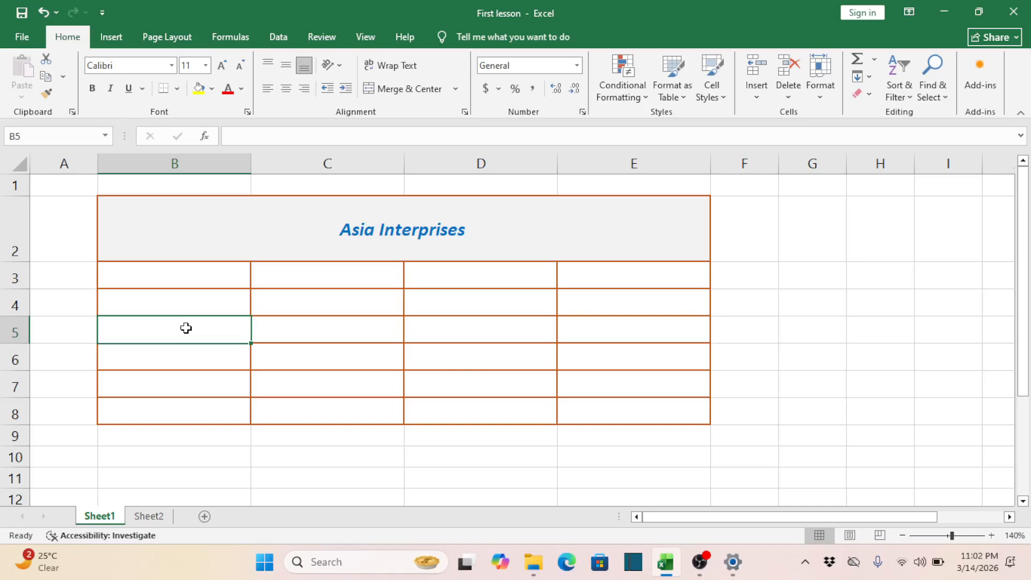
right_click(186, 328)
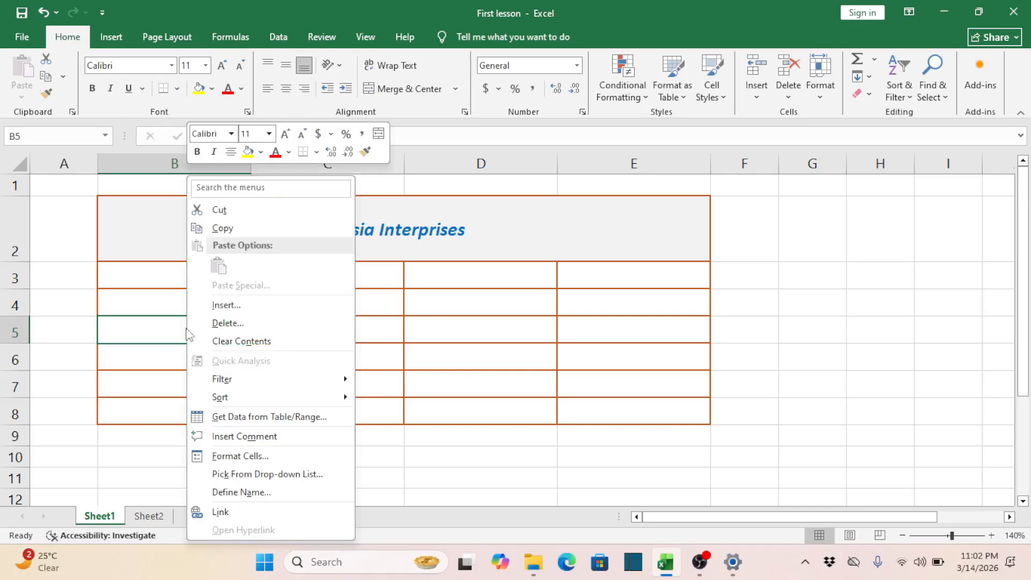
left_click(246, 305)
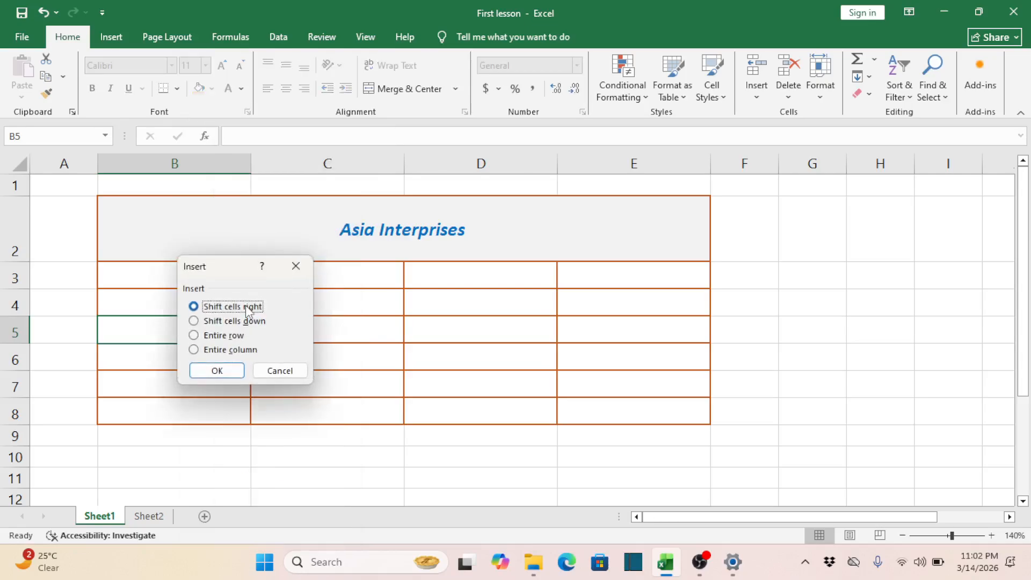
left_click(226, 336)
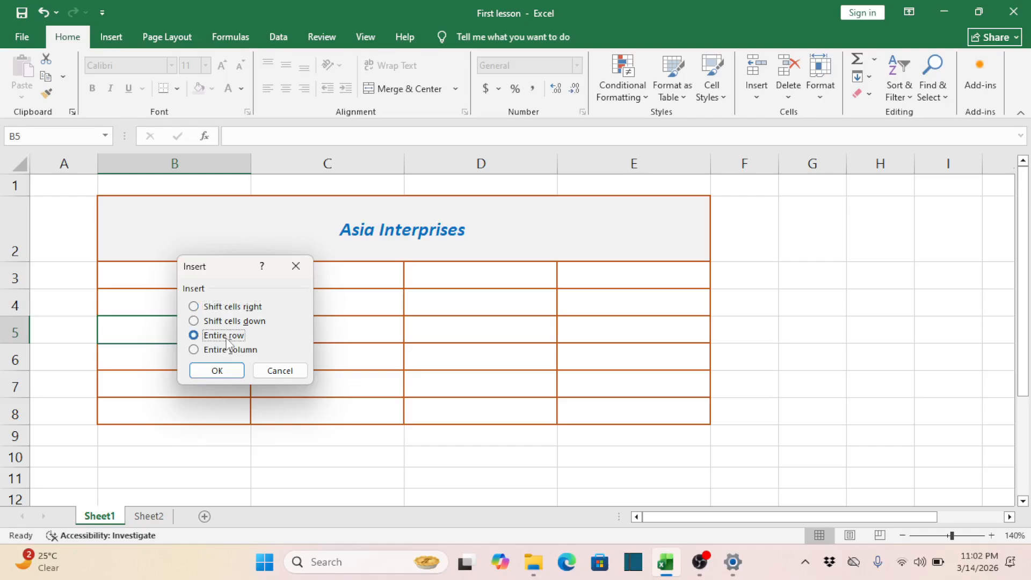
left_click(217, 370)
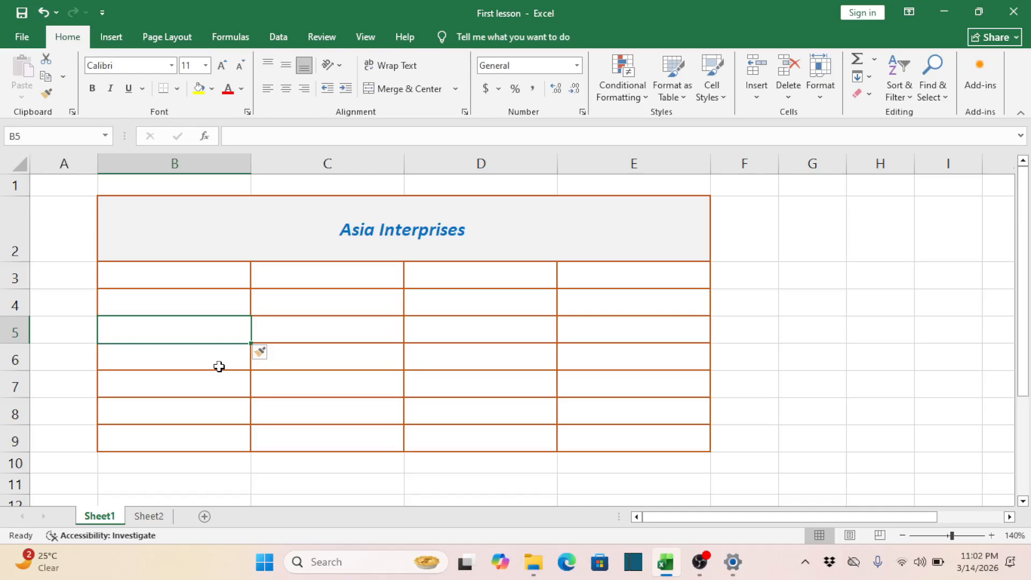
Repeat the row insertion at row 5 several times, and undo the repeated insertions so only the first added row is kept.
key("F4")
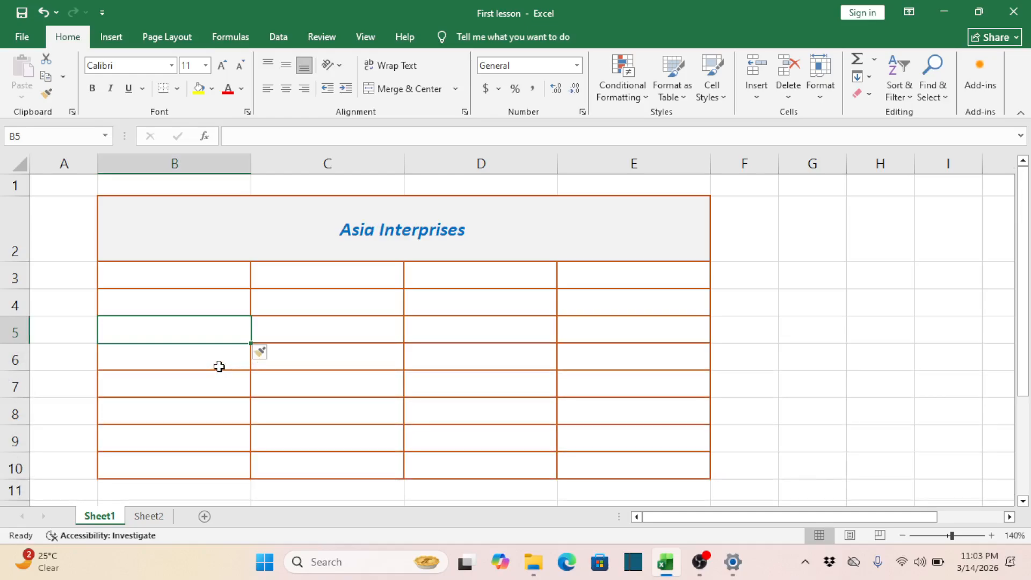
key("F4")
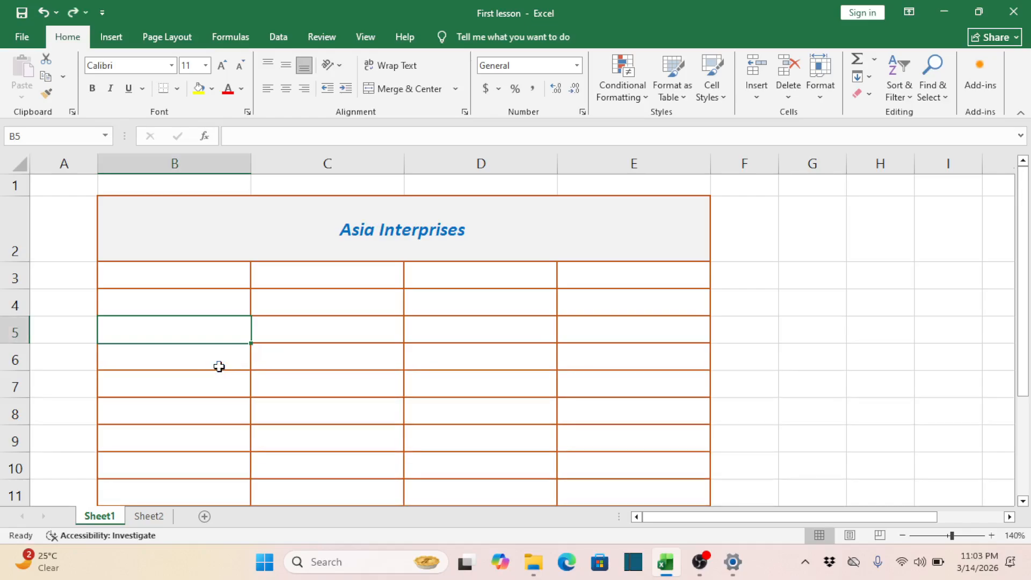
key("ctrl+z")
key("ctrl+z")
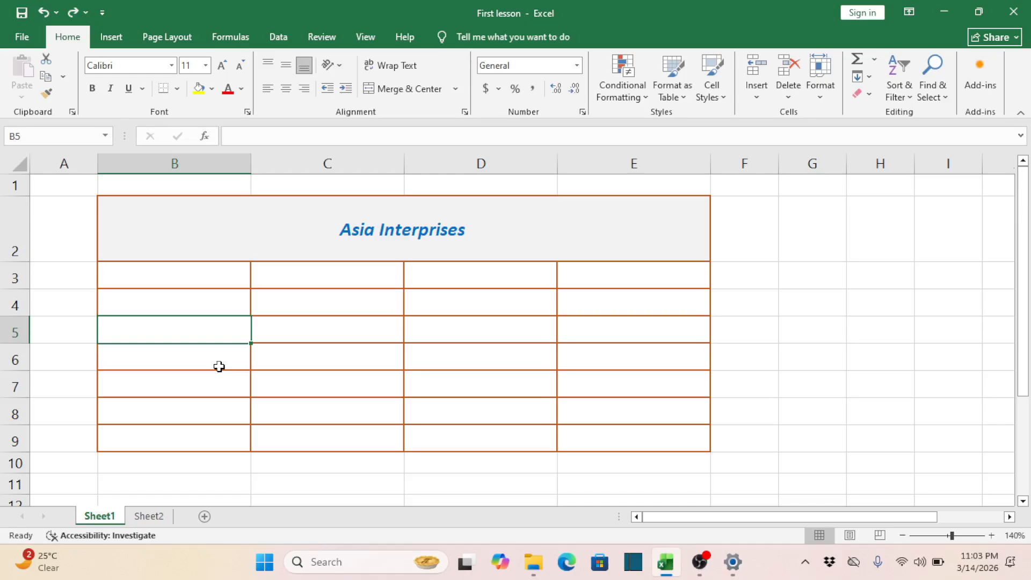
Insert four entire rows at once using the range B5:B8, and undo the insertion.
left_click(298, 329)
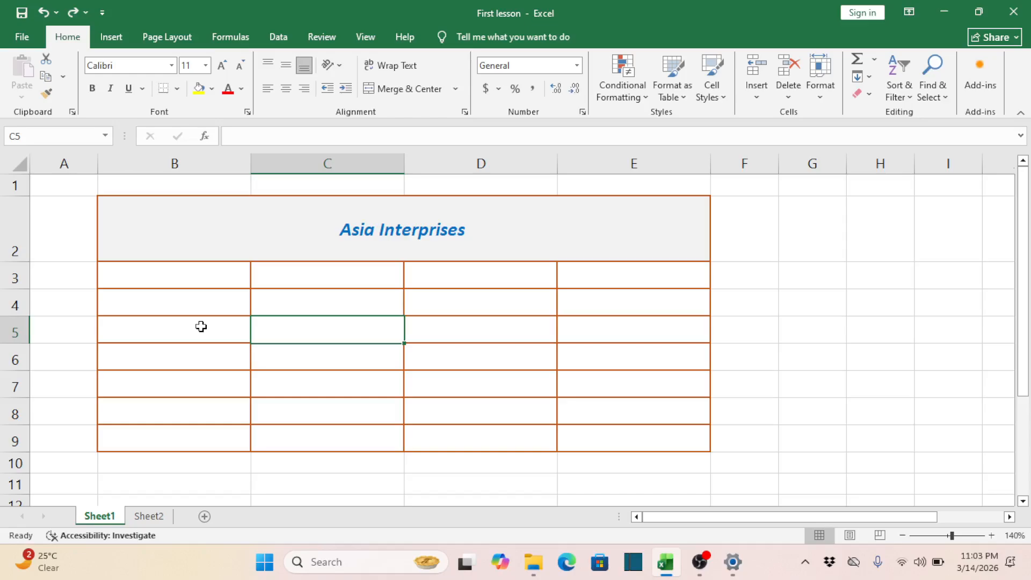
left_click_drag(184, 328, 184, 398)
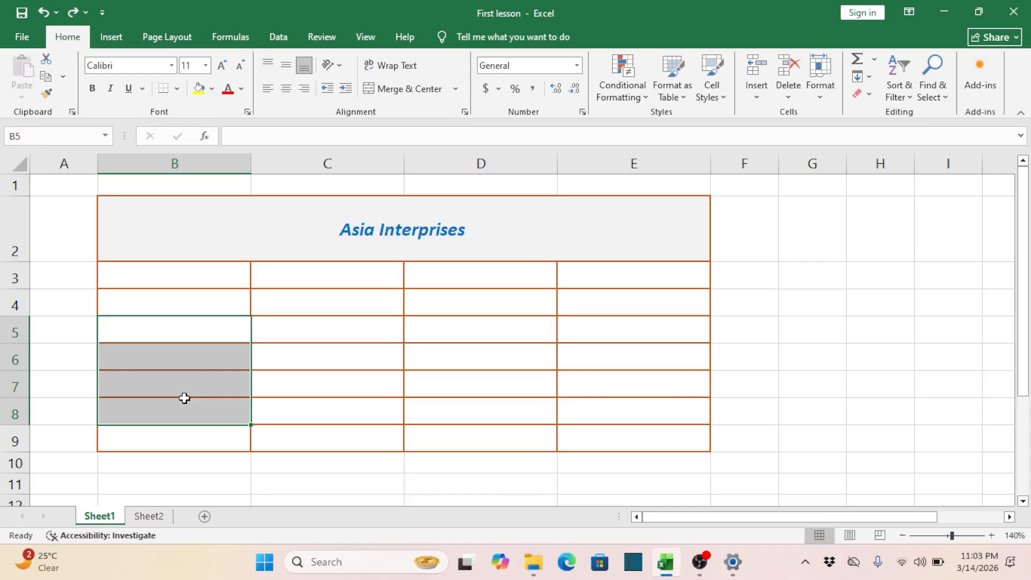
right_click(166, 342)
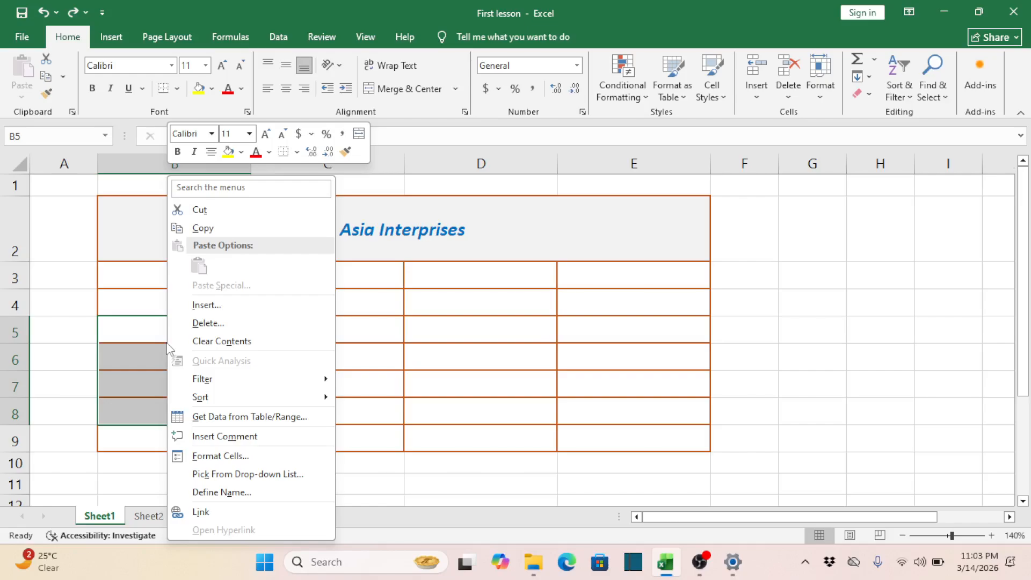
left_click(213, 307)
left_click(203, 342)
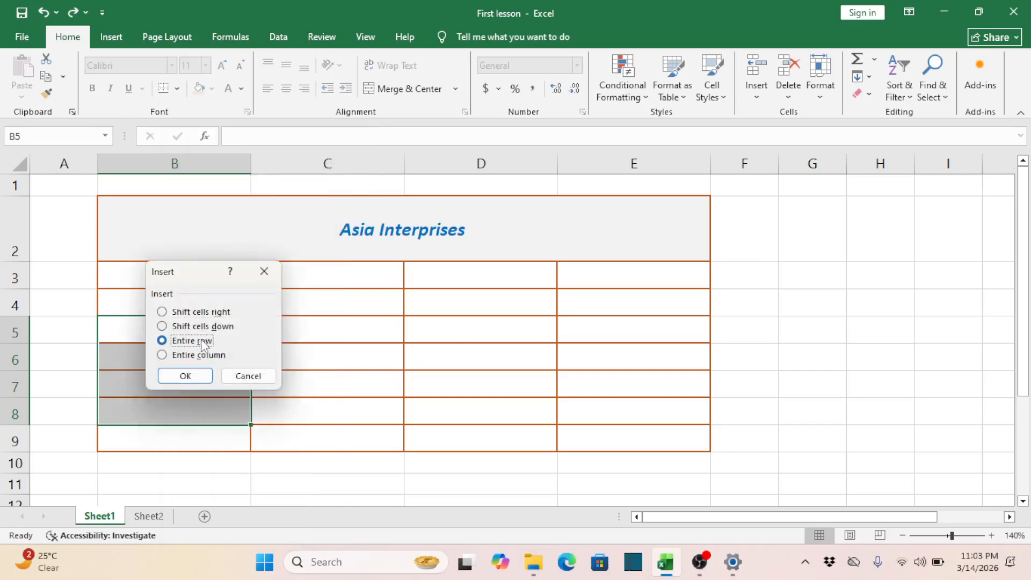
left_click(188, 373)
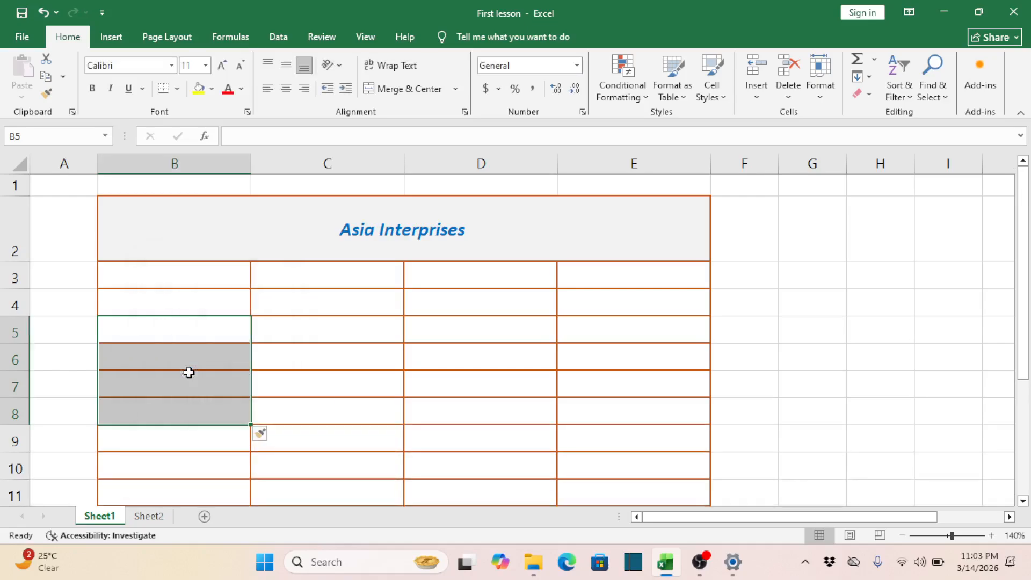
key("ctrl+z")
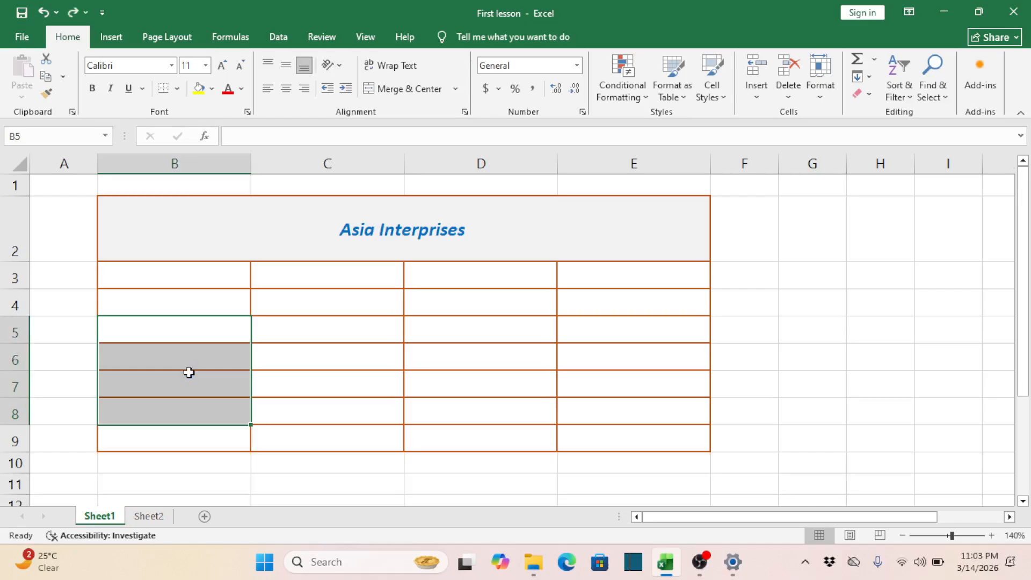
Insert one entire column at cell C6 in the table.
left_click(308, 348)
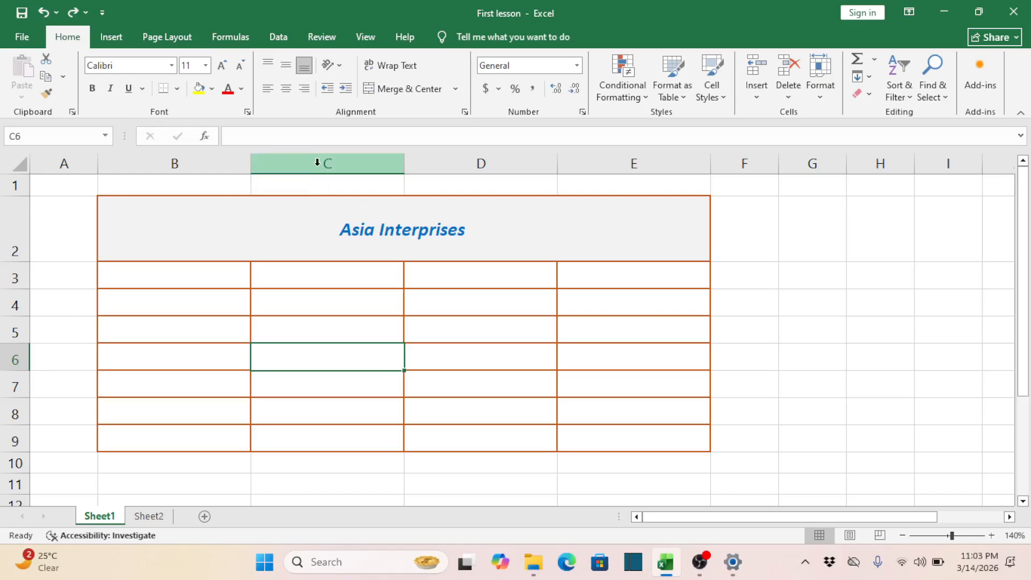
right_click(297, 353)
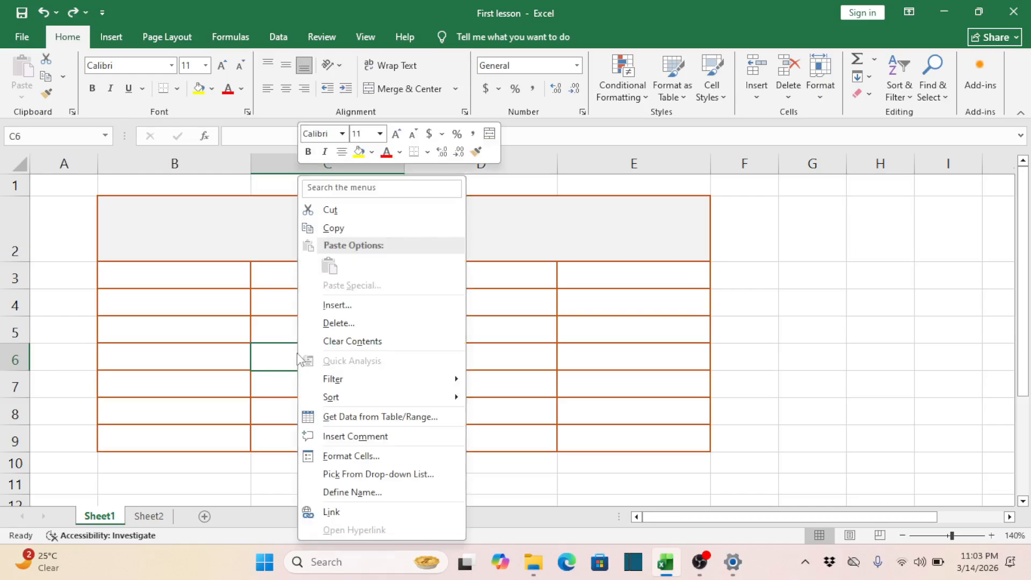
left_click(345, 307)
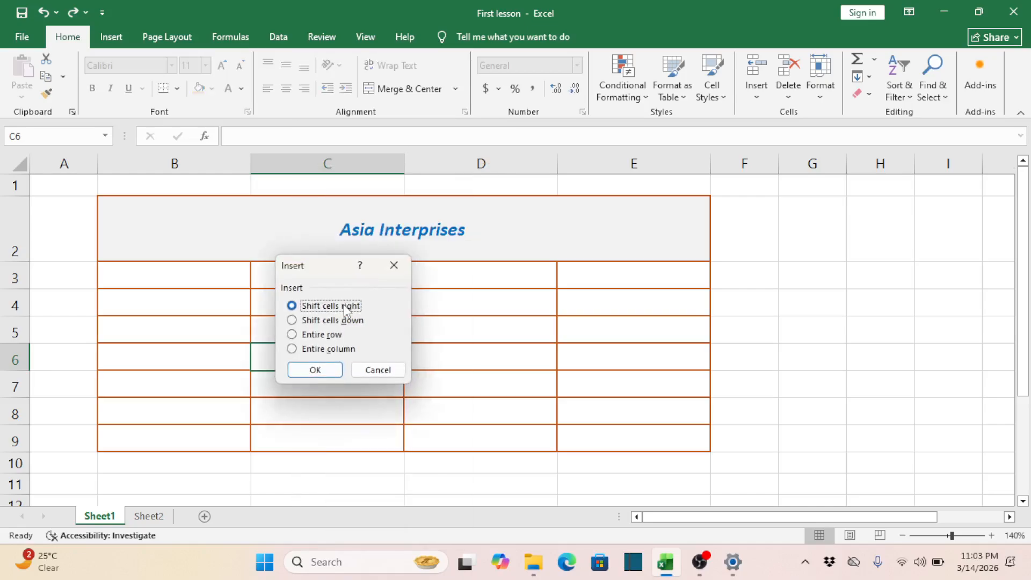
left_click(328, 350)
left_click(325, 370)
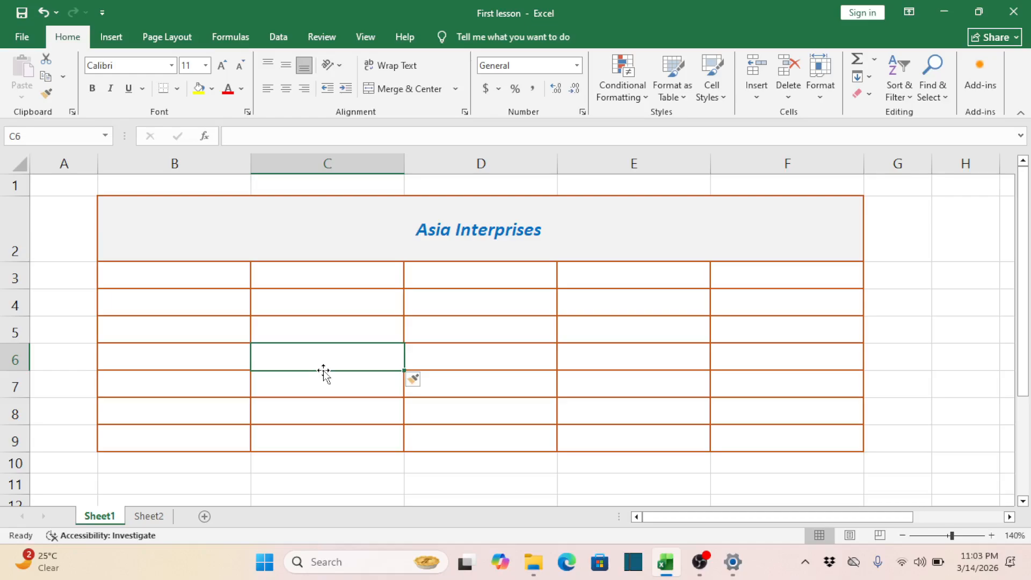
Repeat the column insertion at C6 once, and undo both column insertions.
key("F4")
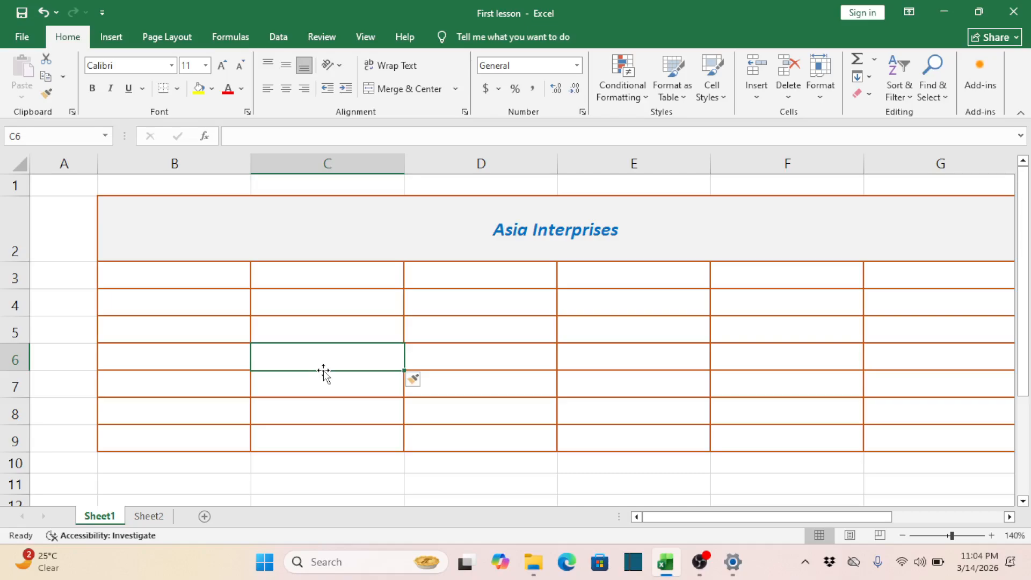
key("ctrl+z")
key("ctrl+z")
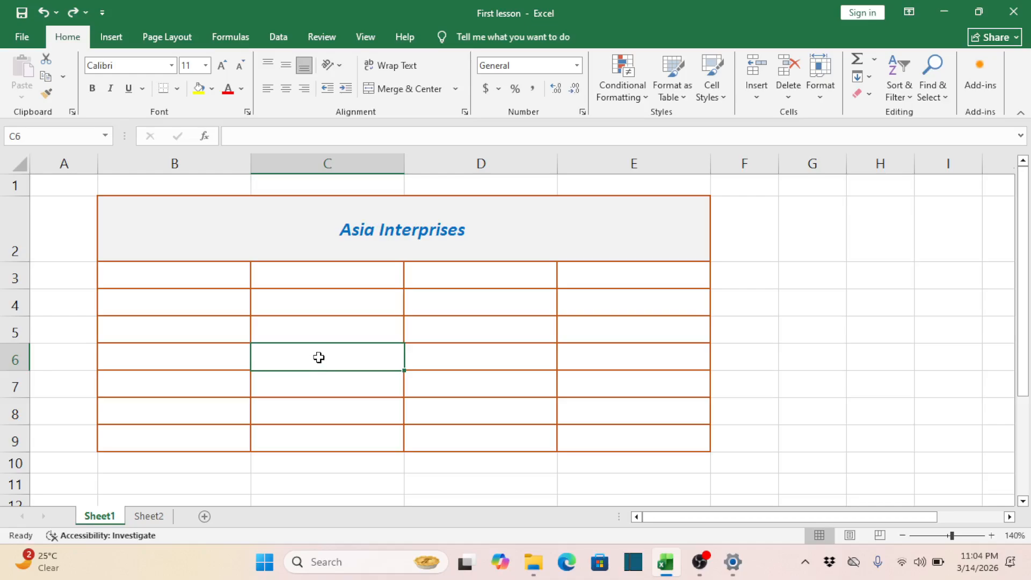
Insert two entire columns at once using the range C6:D6, and undo the insertion.
left_click_drag(337, 357, 436, 356)
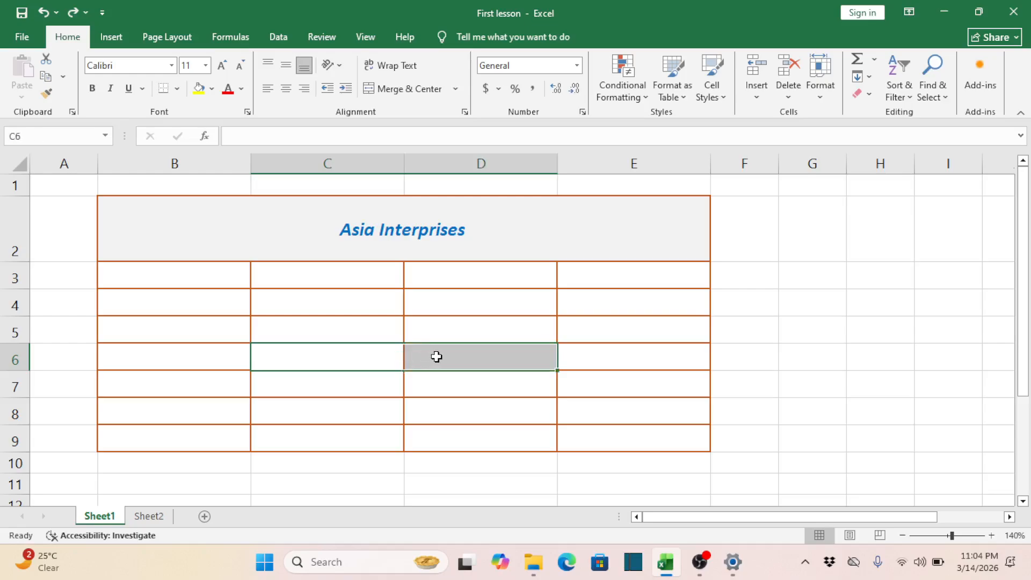
right_click(436, 356)
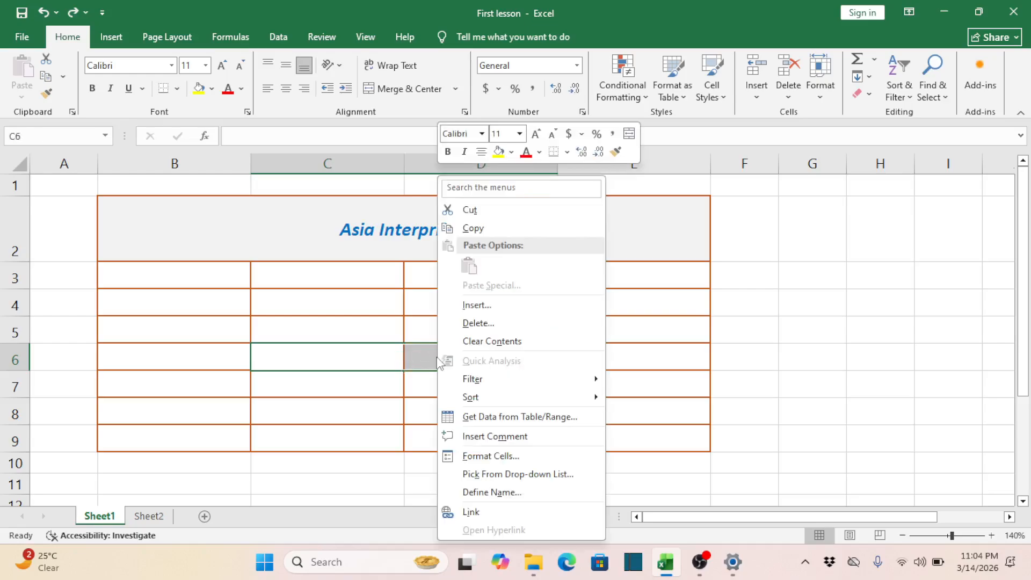
left_click(479, 306)
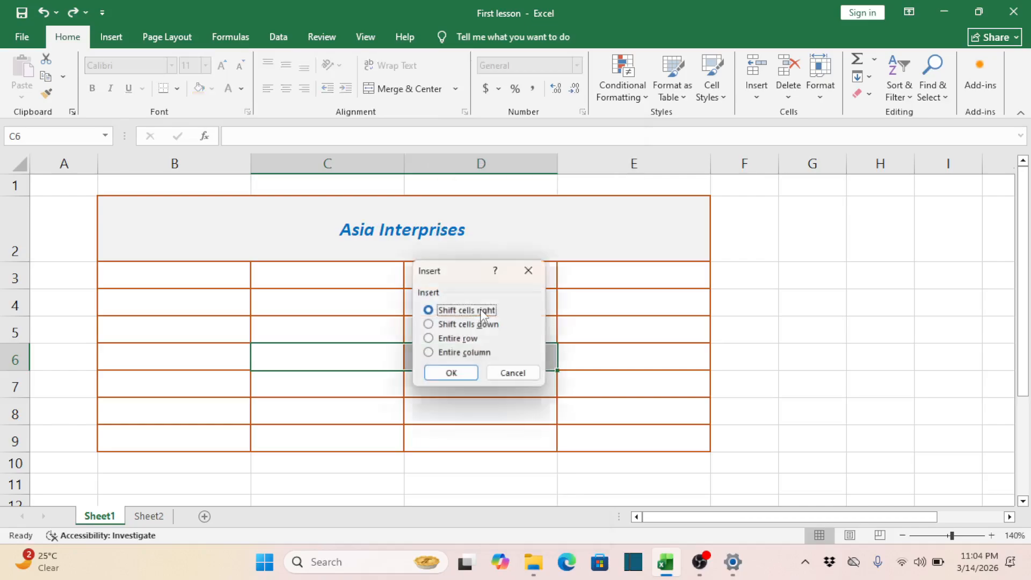
left_click(460, 355)
left_click(456, 373)
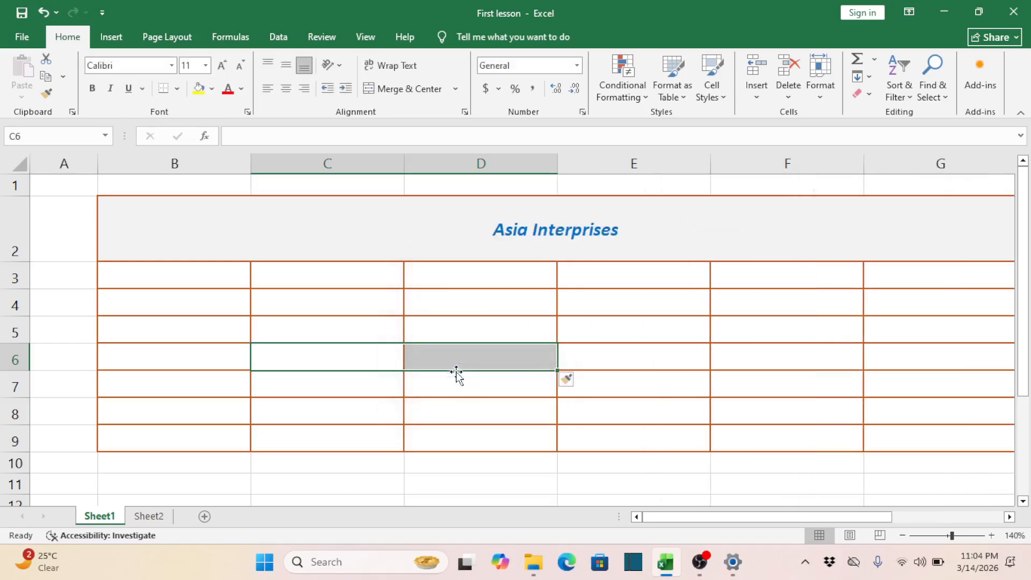
key("ctrl+z")
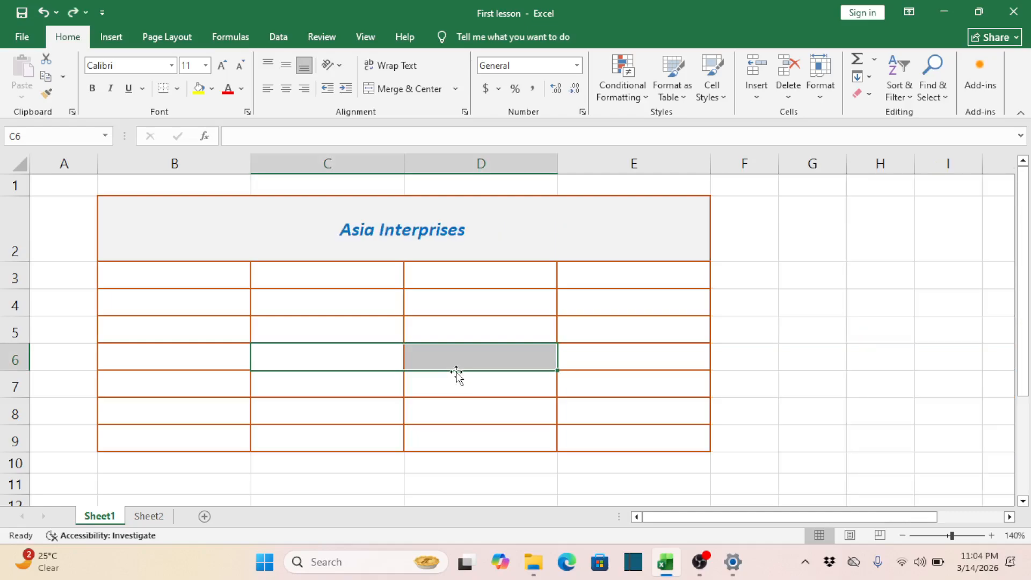
Enter 10 in cell E3 and 20 in cell E4 of the table.
left_click(484, 320)
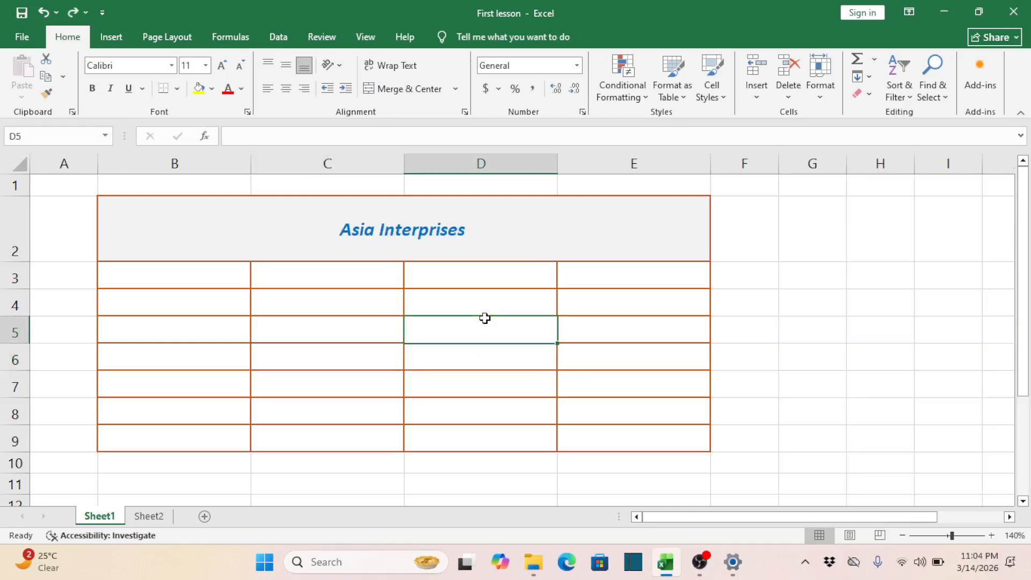
left_click(606, 278)
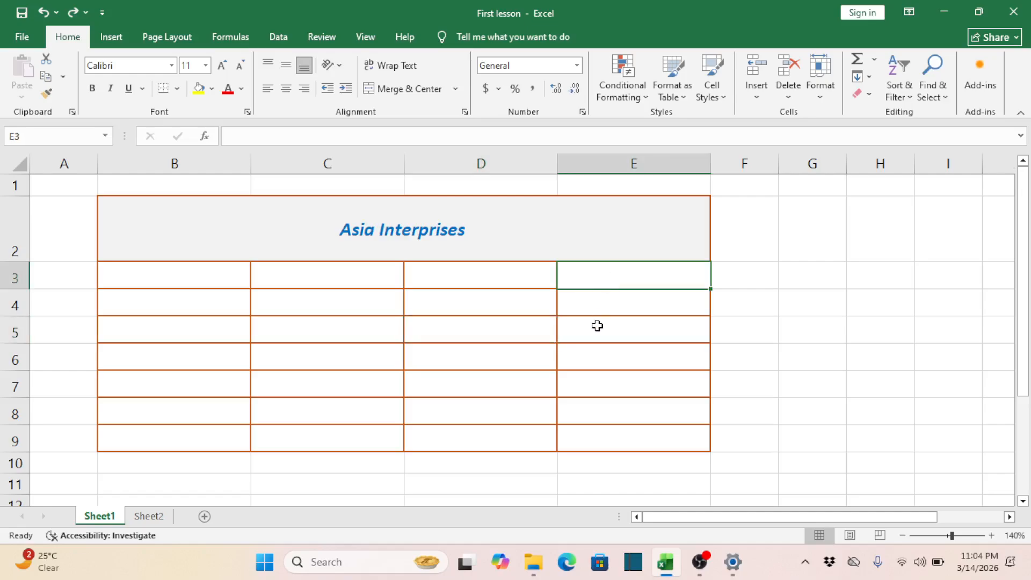
type("10")
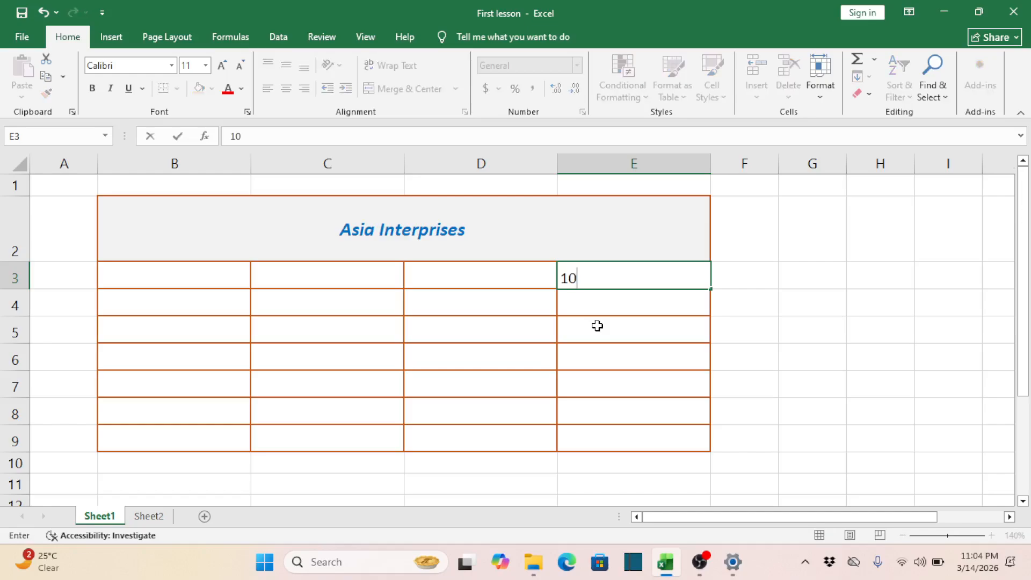
key("Return")
type("20")
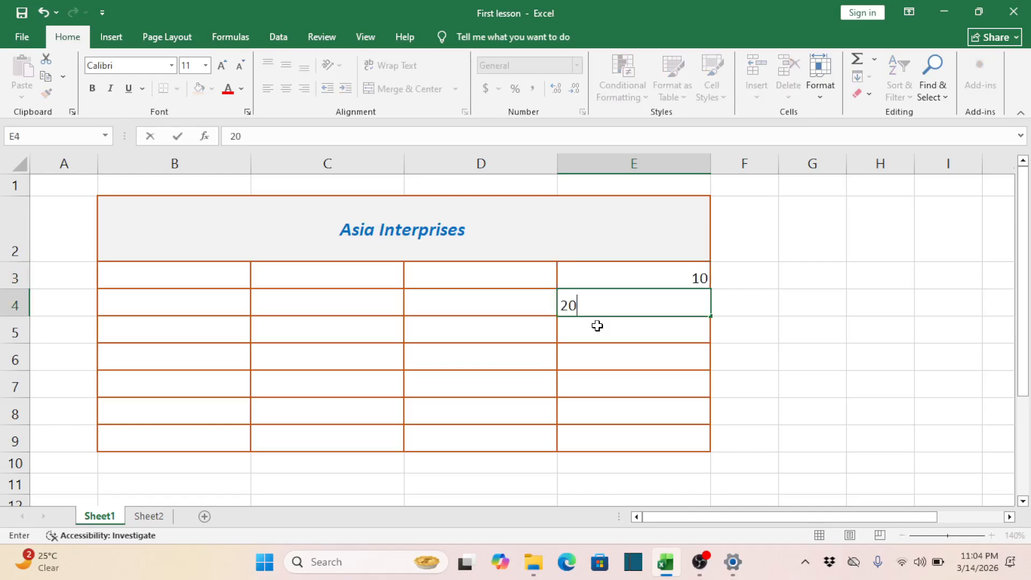
key("Return")
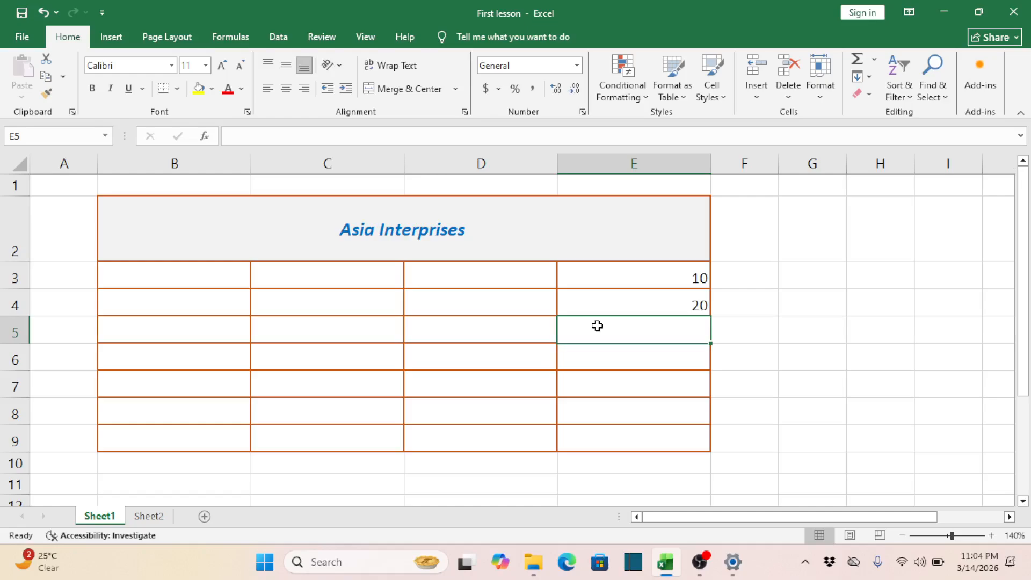
Enter 50, 70, 100, 500 and 1000 in cells E5 through E9 of the table.
type("50")
key("Return")
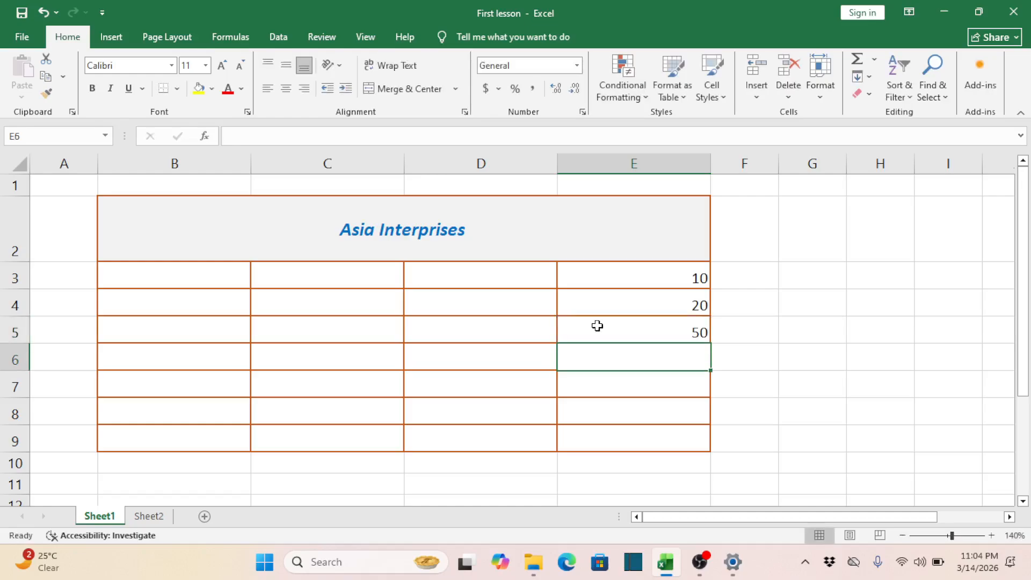
type("70")
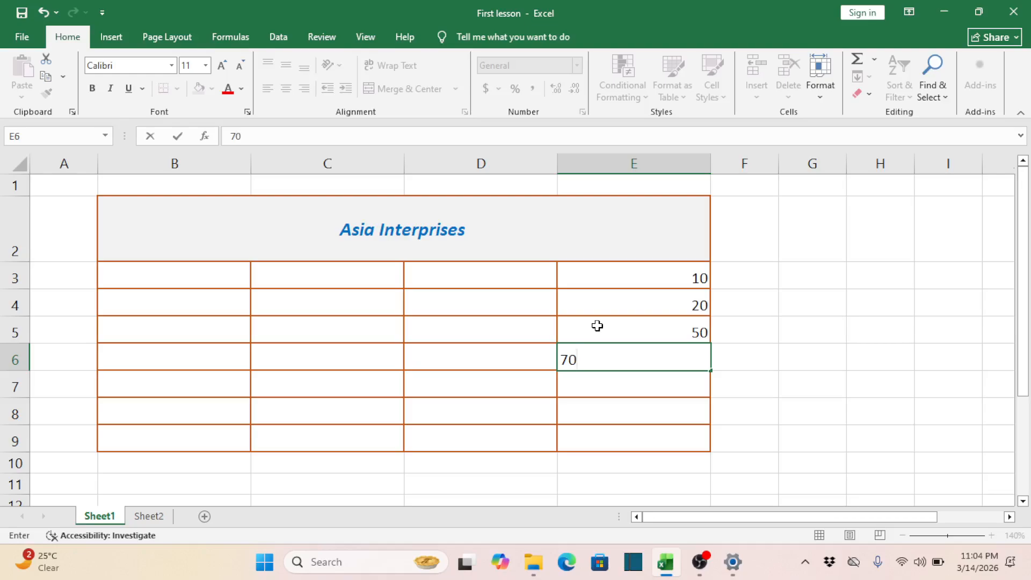
key("Return")
type("100")
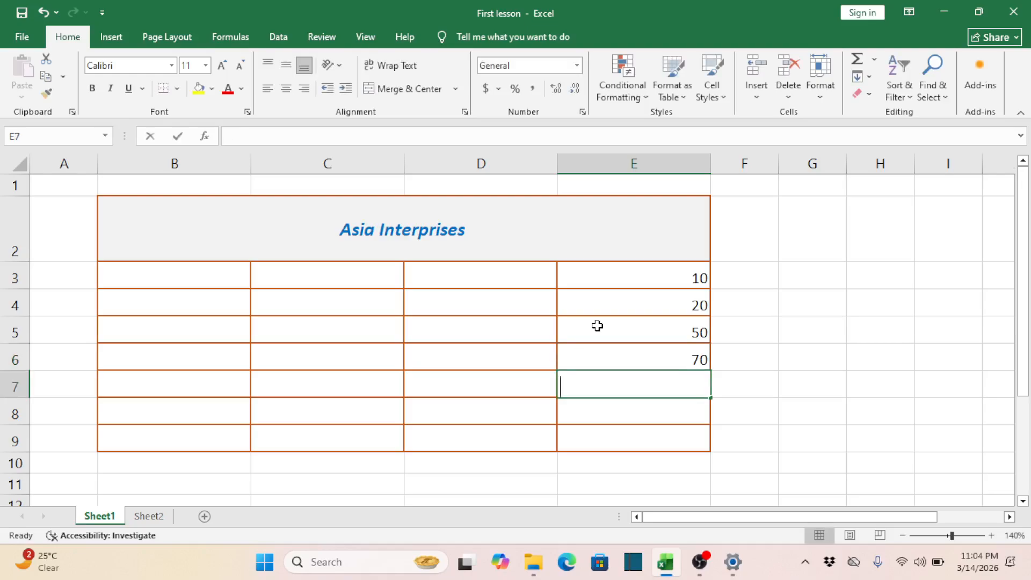
key("Return")
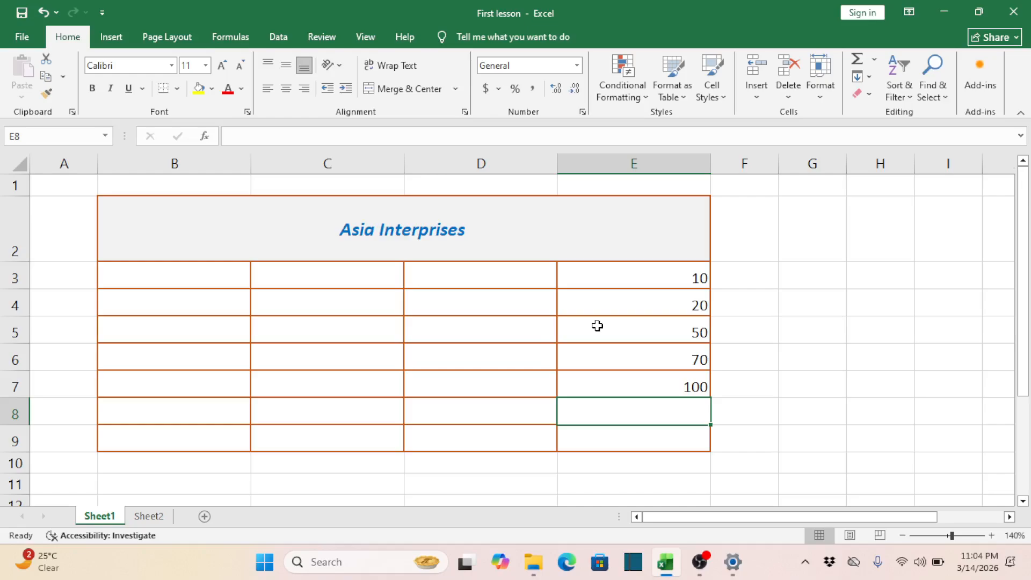
type("500")
key("Return")
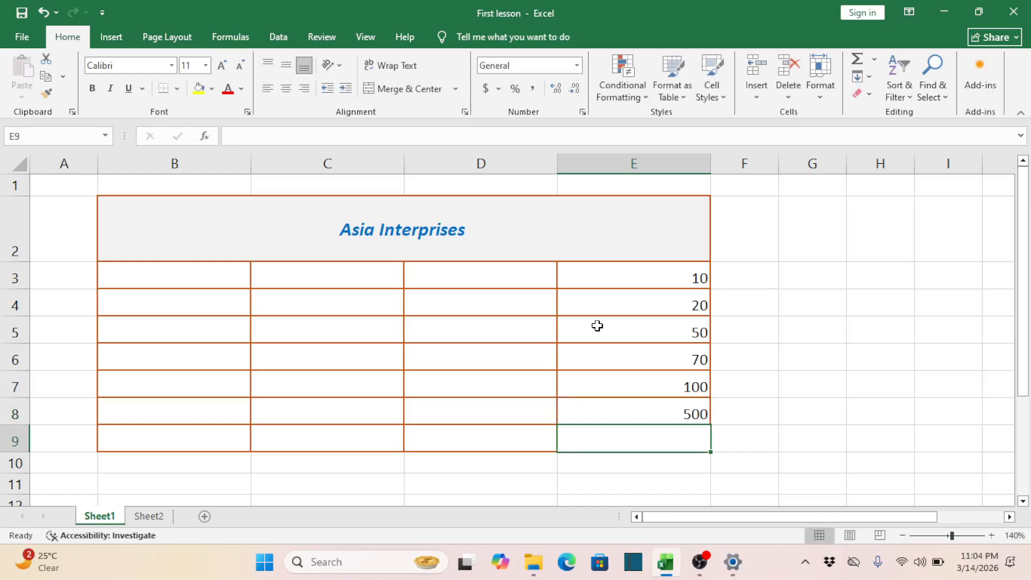
type("1000")
key("Return")
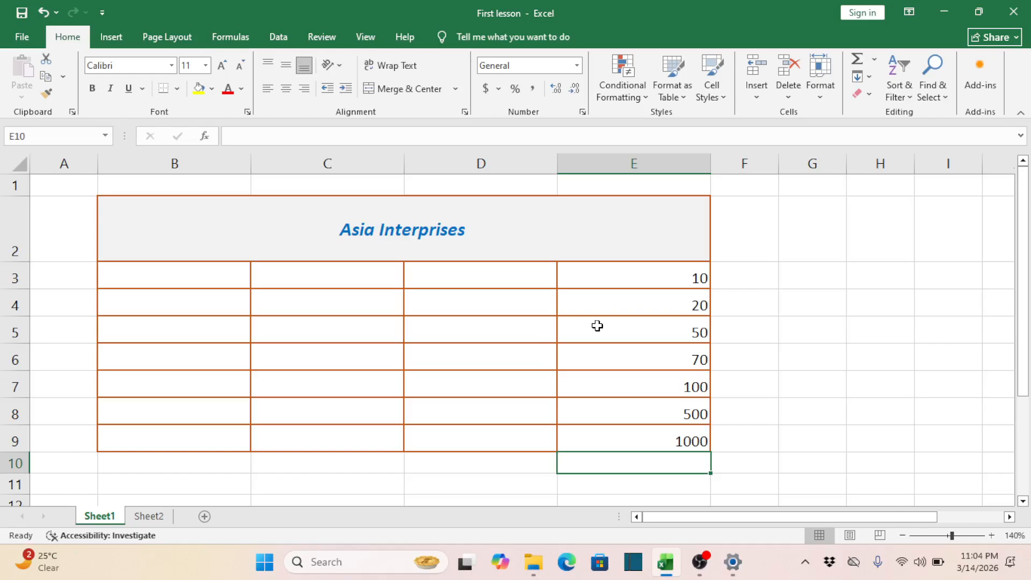
left_click(627, 282)
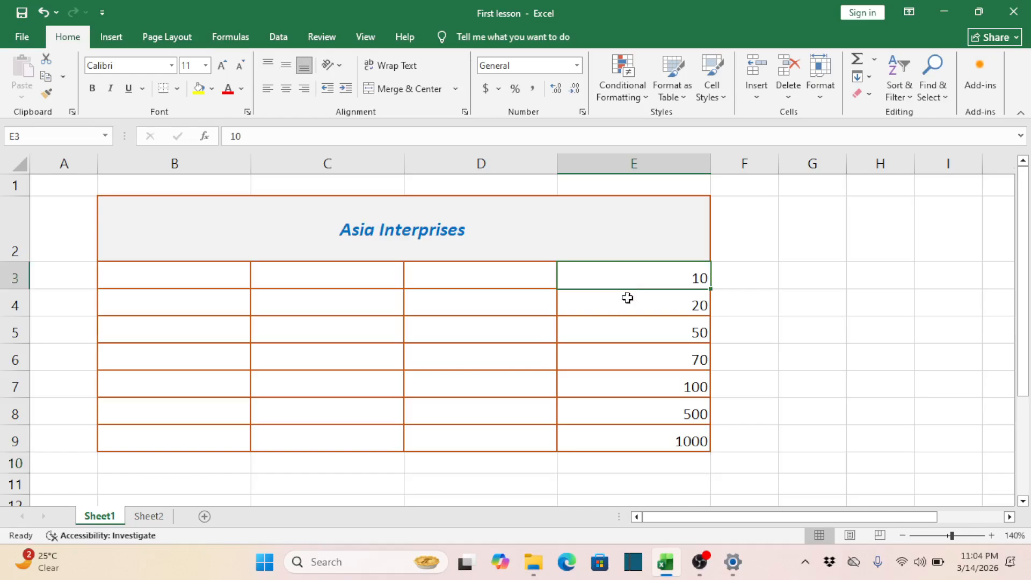
left_click(614, 462)
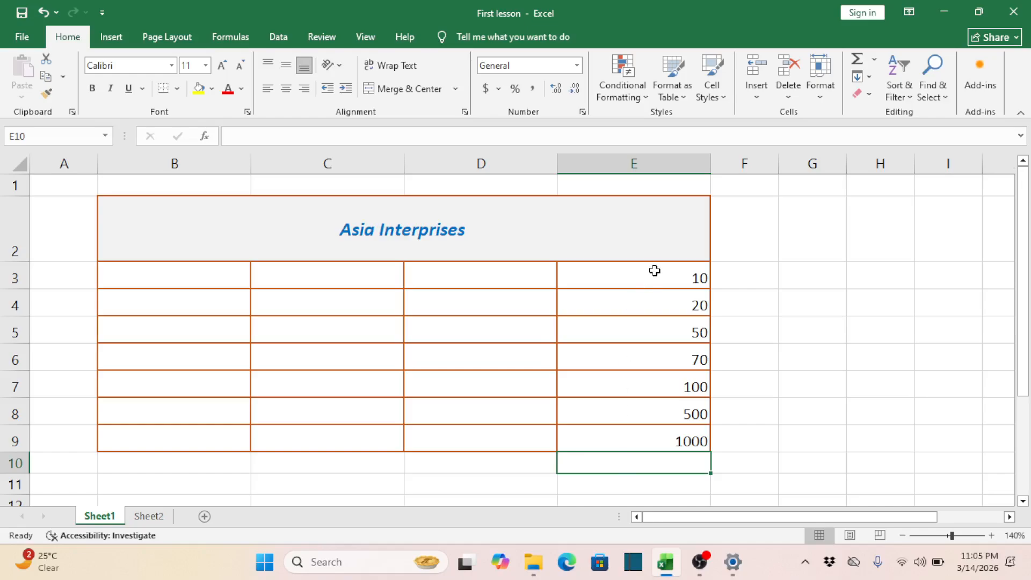
left_click(644, 102)
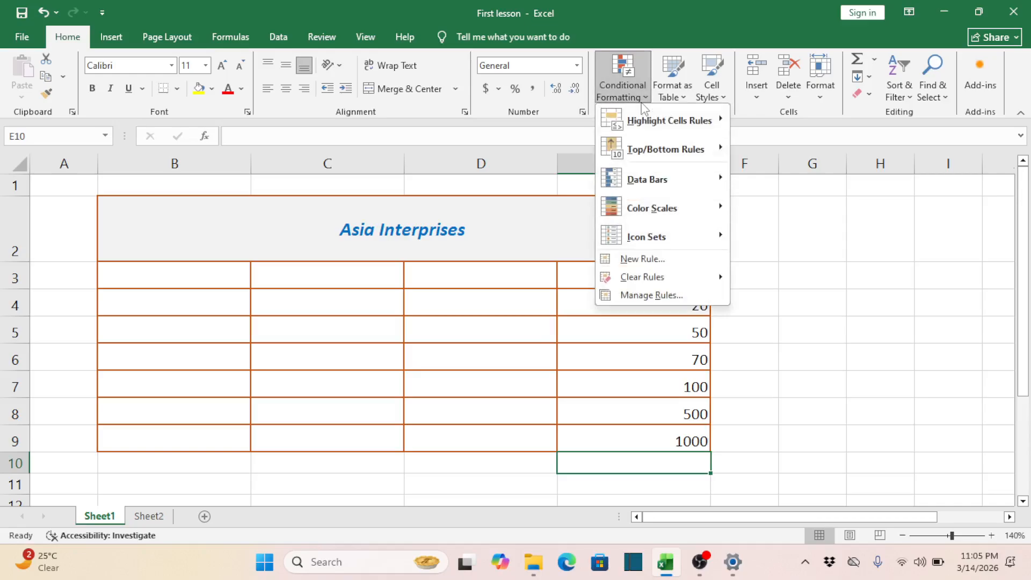
mouse_move(646, 121)
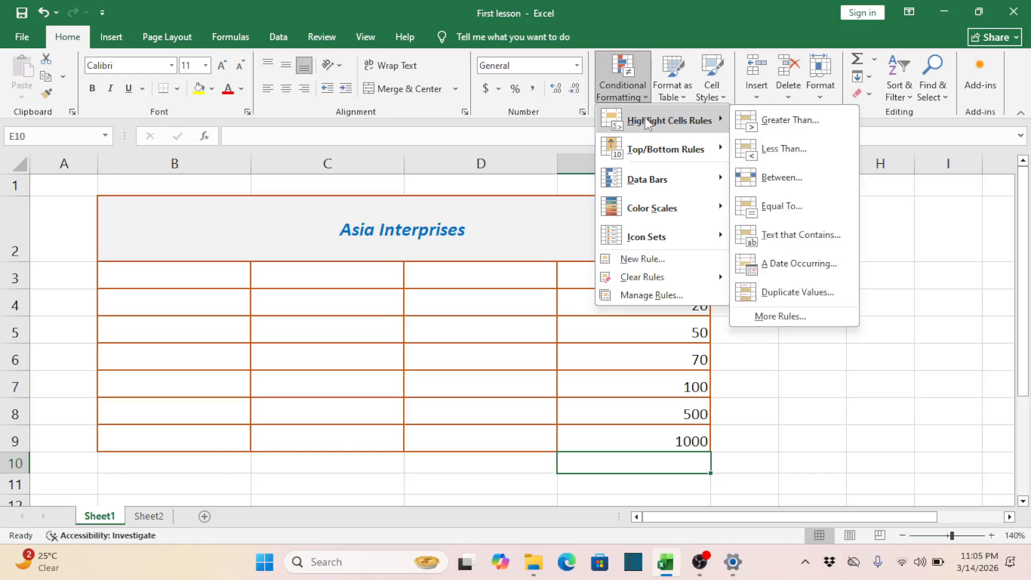
left_click(784, 121)
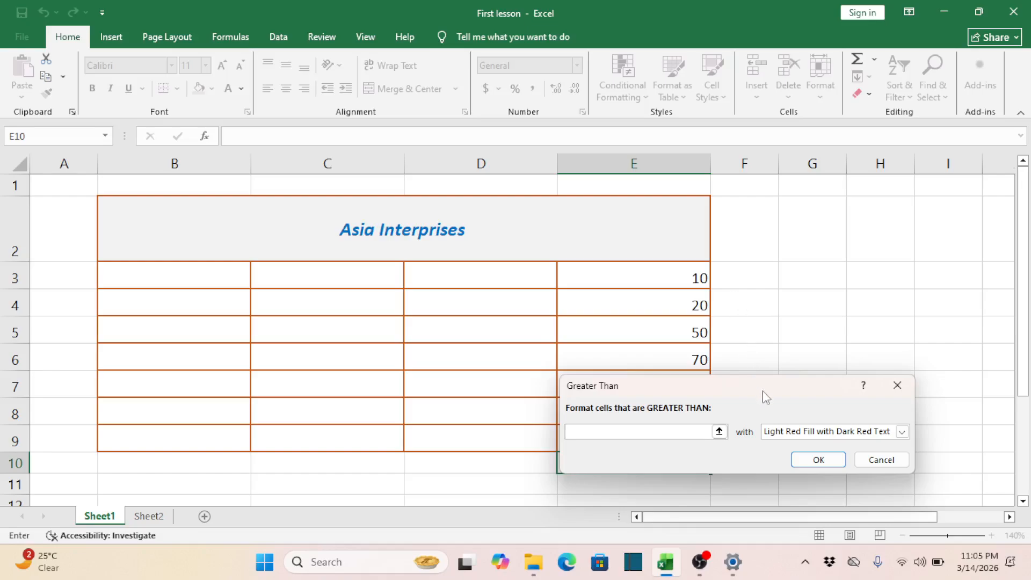
left_click_drag(762, 391, 407, 260)
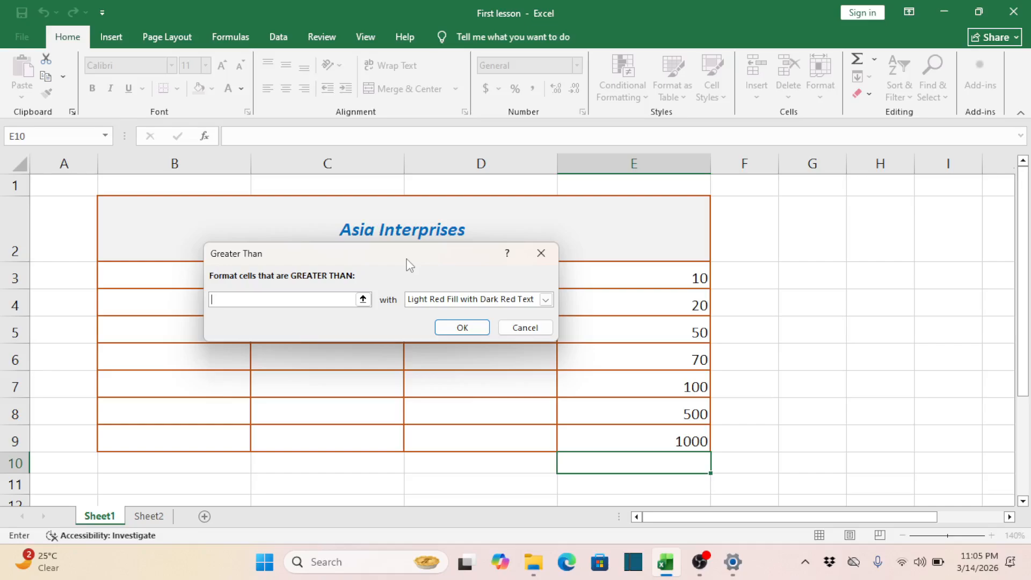
type("100")
left_click(525, 329)
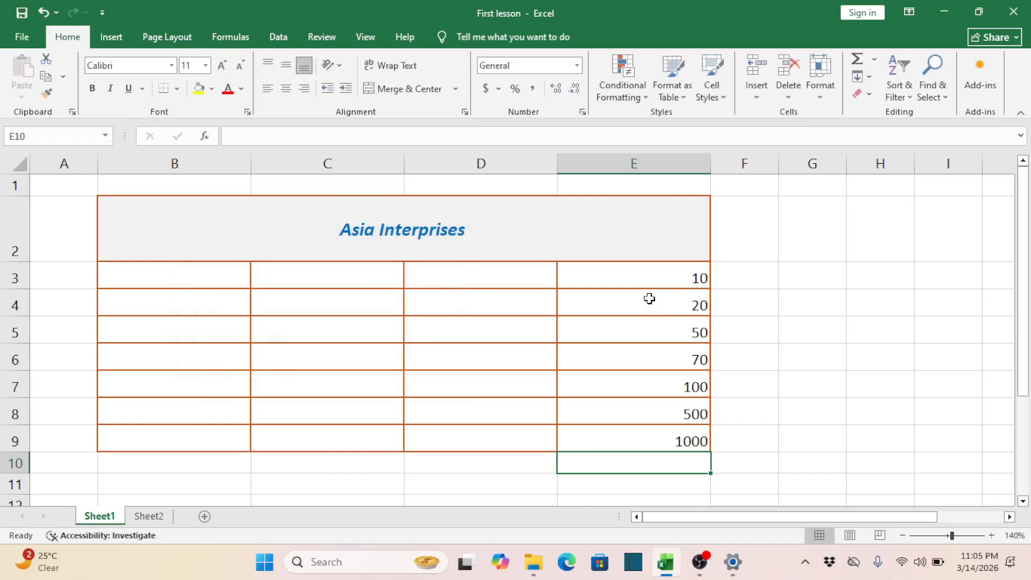
Try a Greater Than highlight rule with a threshold of 100 on the numbers in E3:E9.
left_click_drag(645, 283, 658, 433)
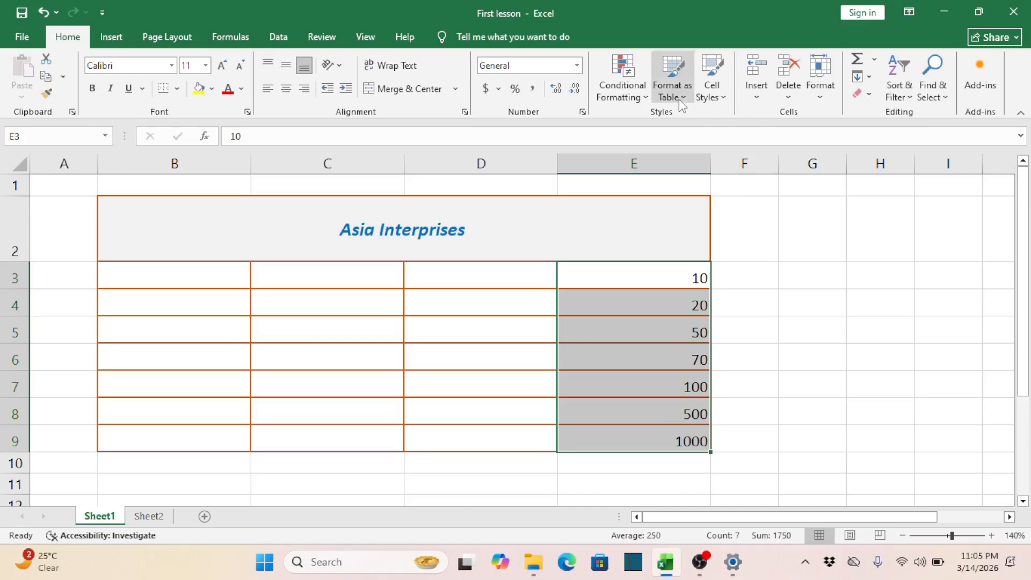
left_click(646, 98)
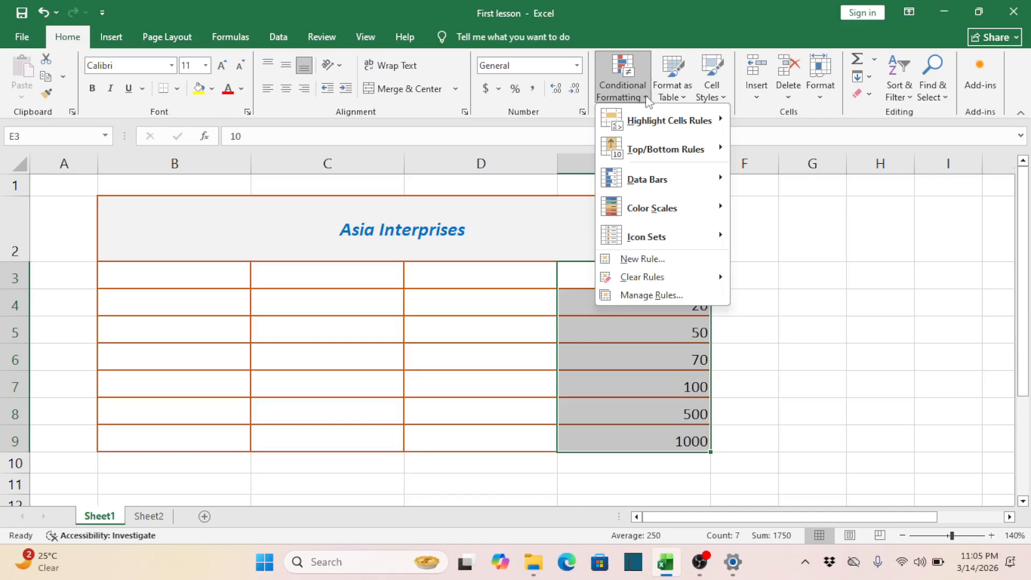
mouse_move(668, 123)
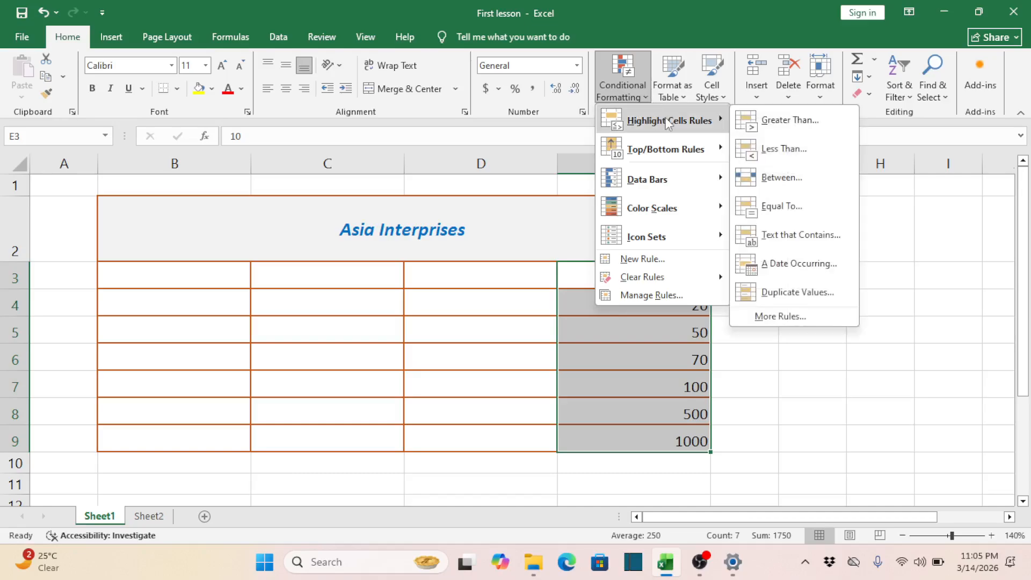
left_click(784, 121)
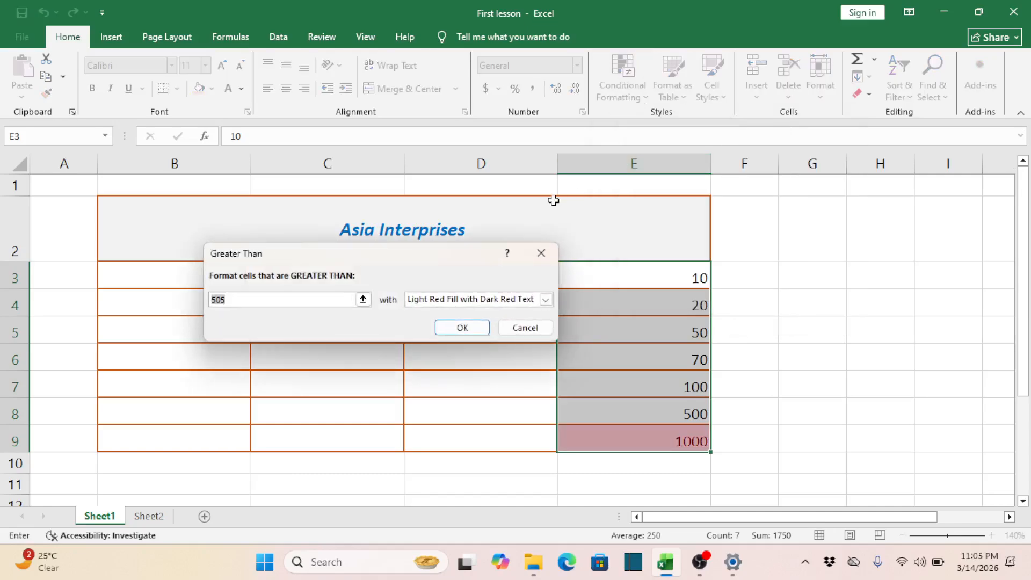
left_click(311, 299)
key("BackSpace")
key("BackSpace")
key("BackSpace")
type("100")
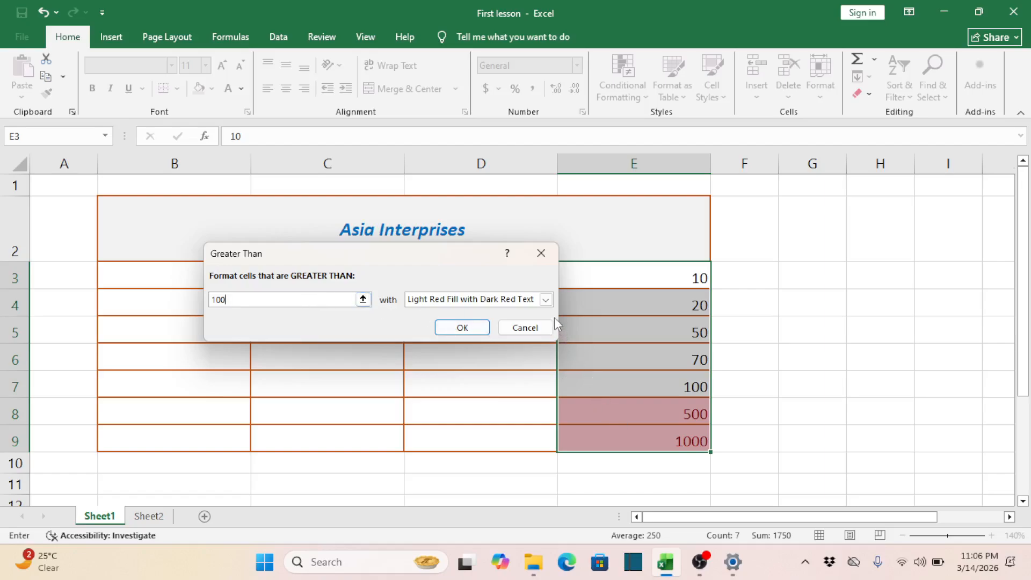
Preview the rule with yellow fill, red text and light red fill with dark red text, and cancel it without applying.
left_click(546, 300)
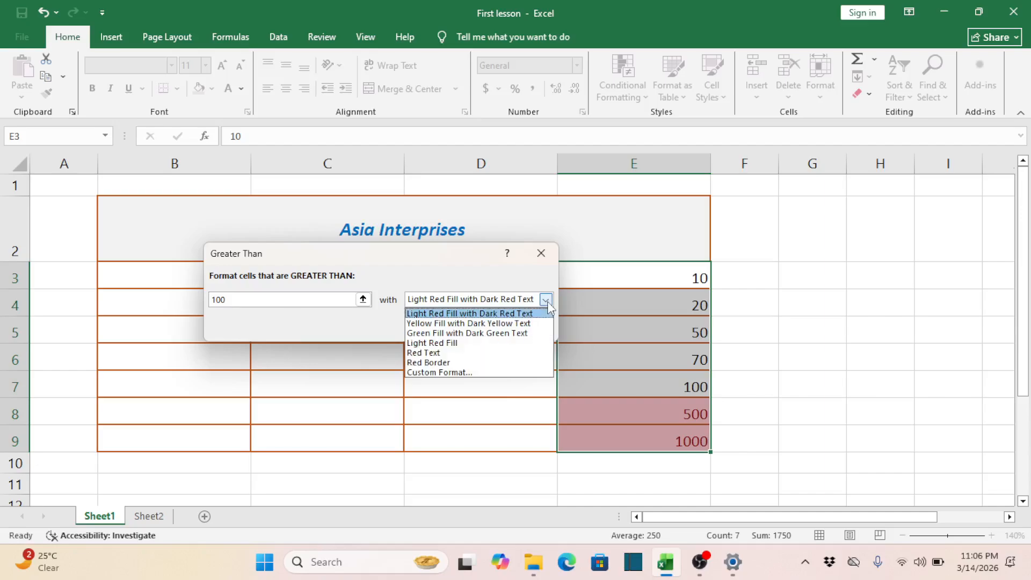
left_click(516, 323)
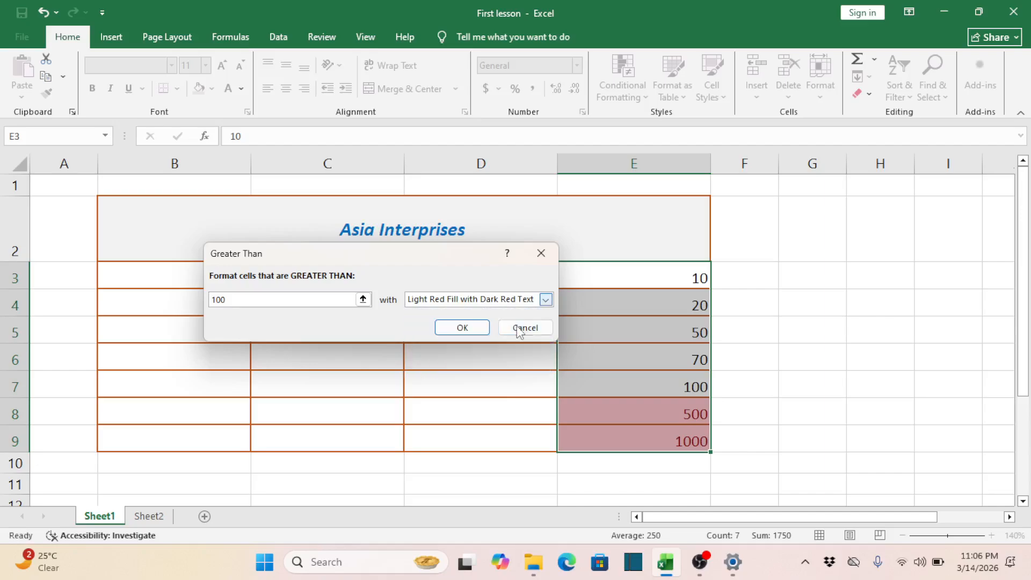
left_click(546, 300)
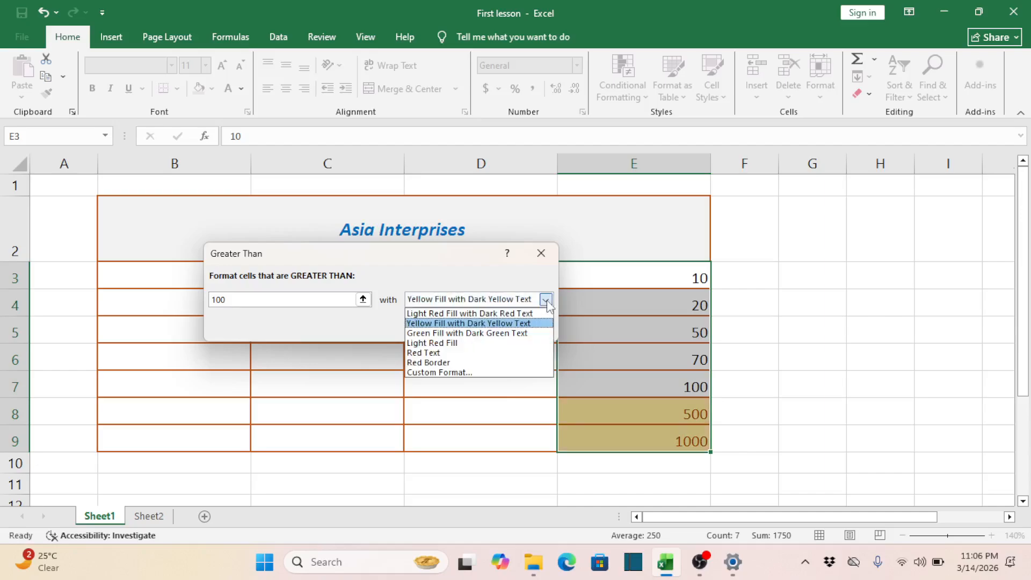
left_click(502, 350)
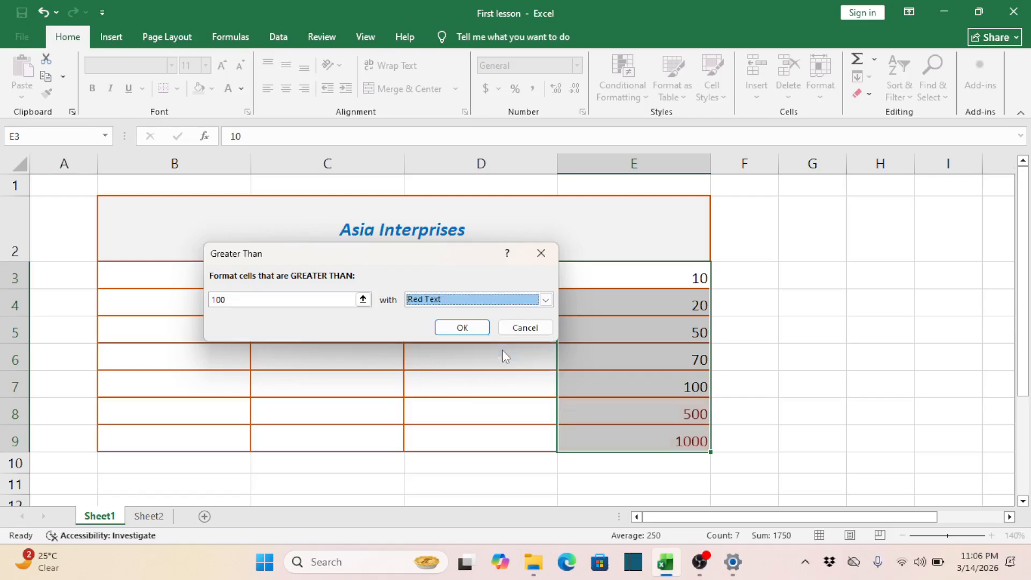
left_click(546, 300)
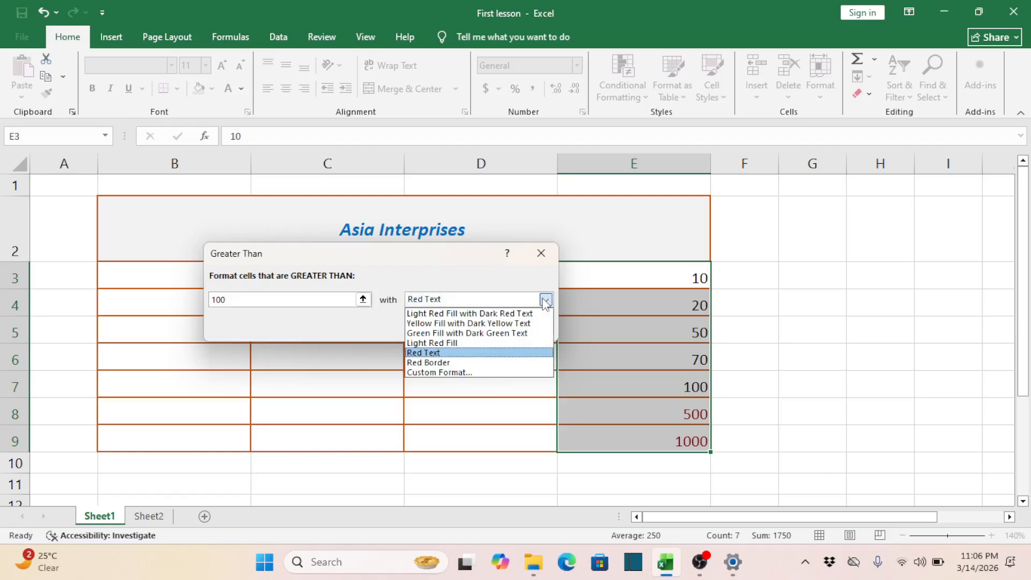
left_click(506, 313)
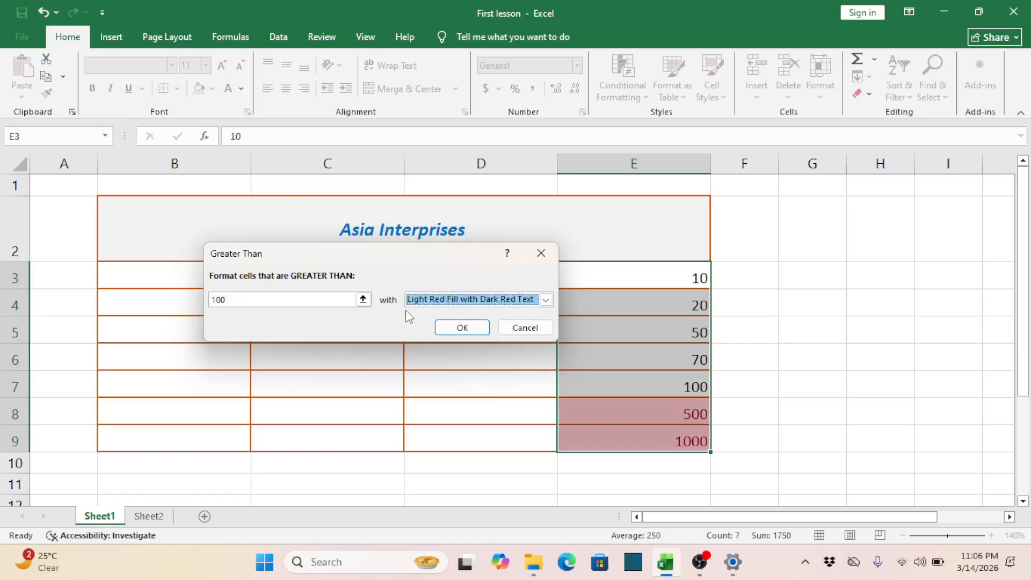
left_click(524, 327)
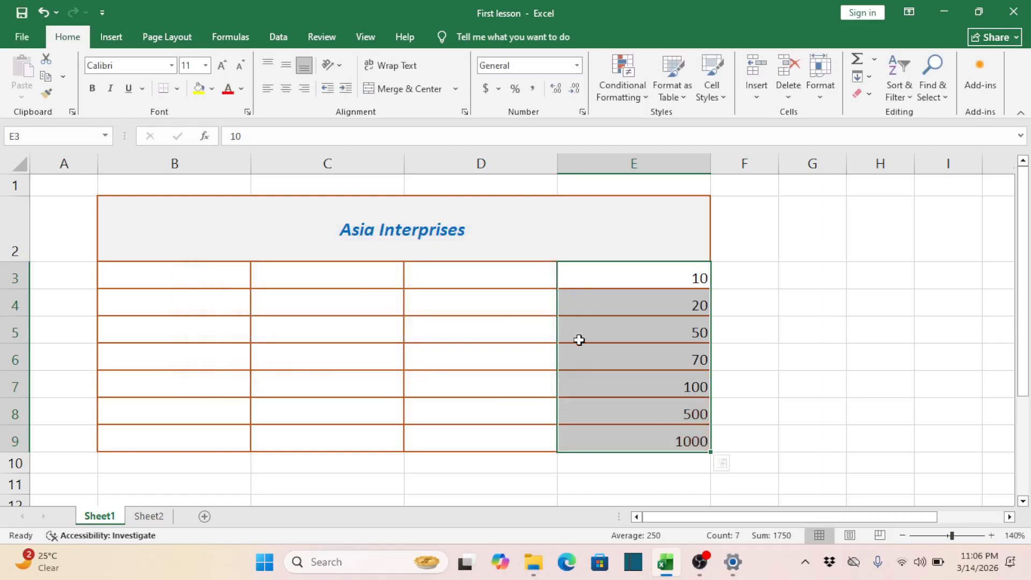
left_click(650, 408)
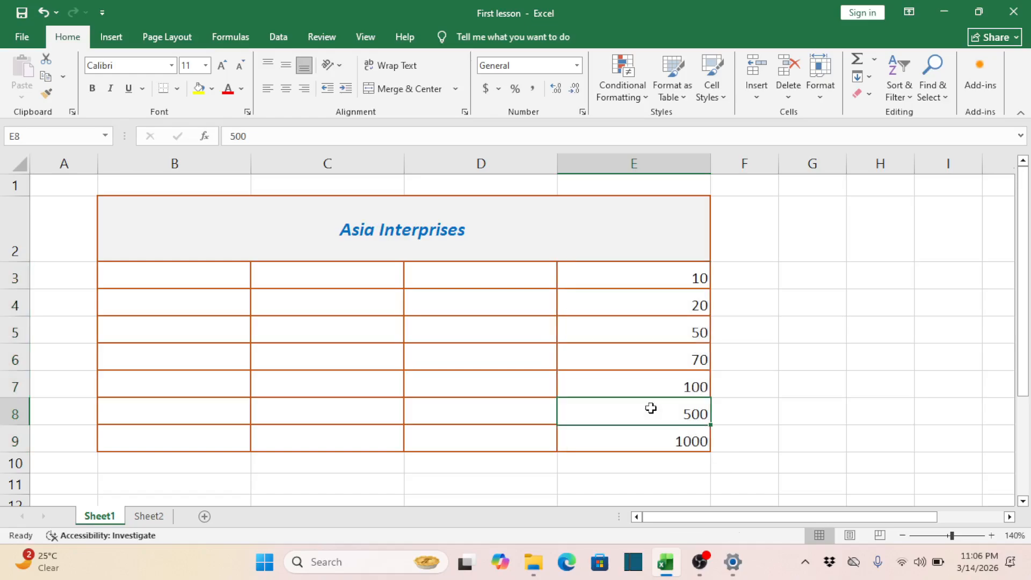
left_click(648, 356)
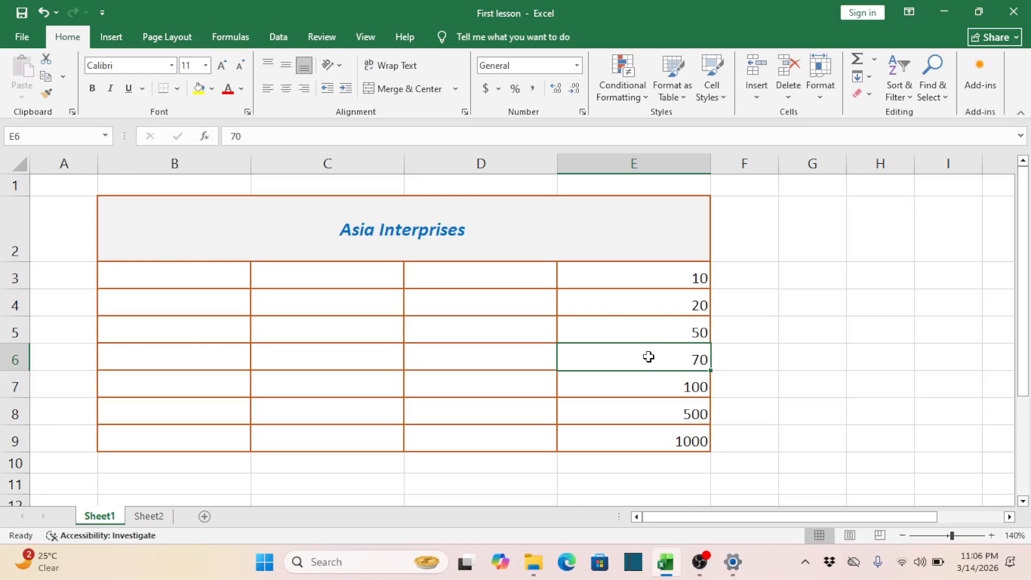
Highlight values less than 500 in E3:E9 using conditional formatting with Light Red Fill with Dark Red Text.
left_click_drag(642, 280, 651, 427)
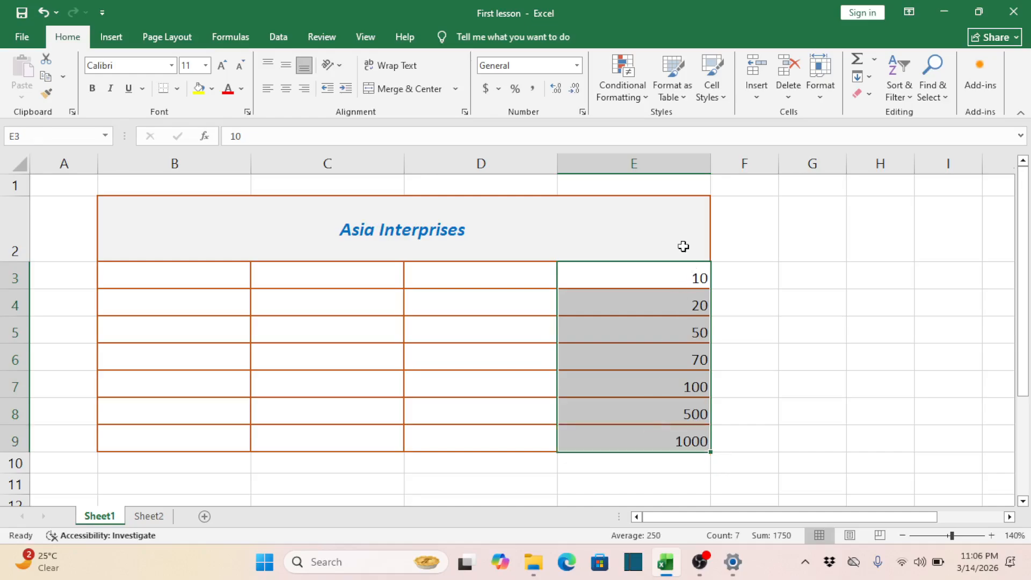
left_click(643, 101)
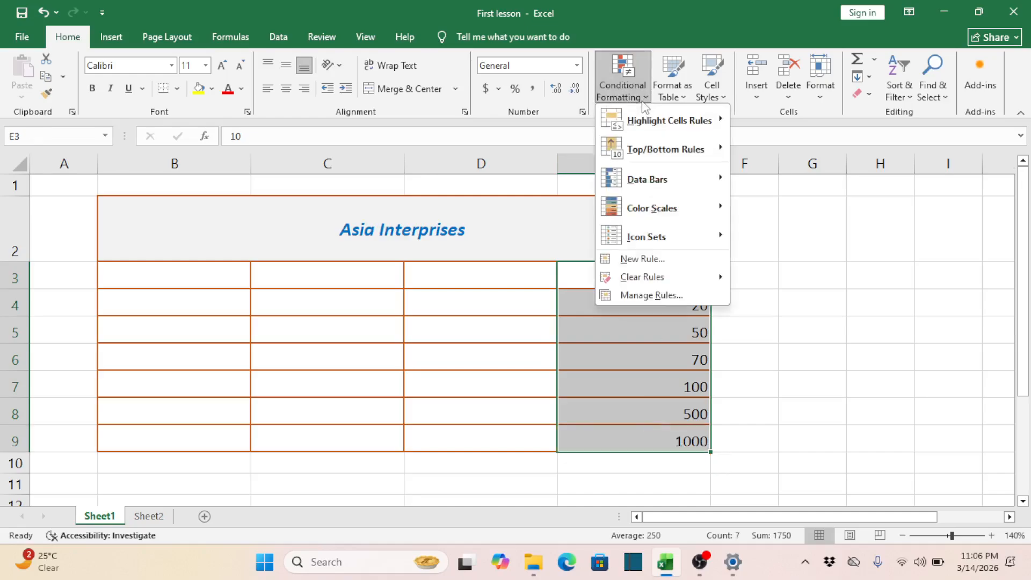
mouse_move(657, 123)
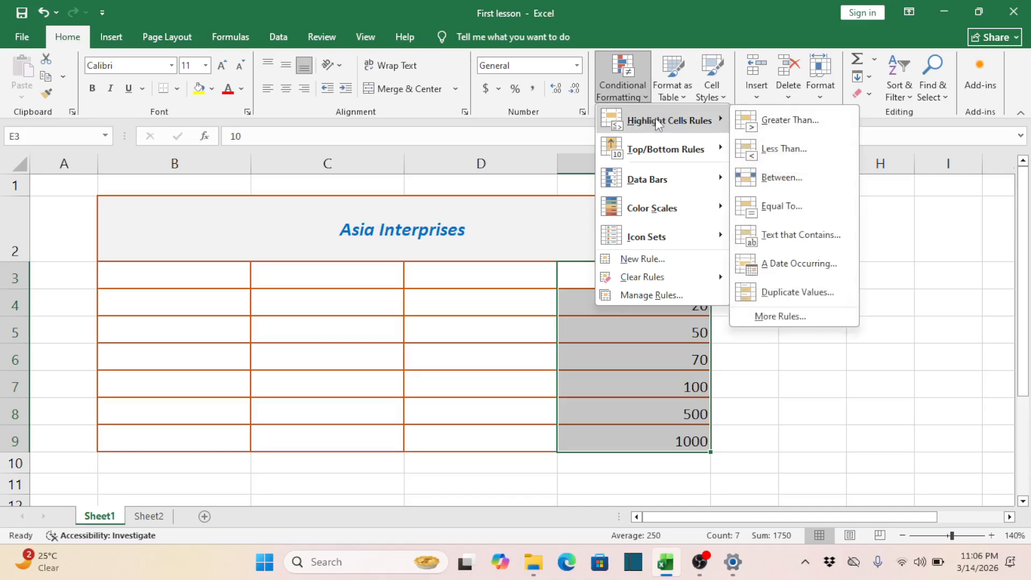
left_click(787, 154)
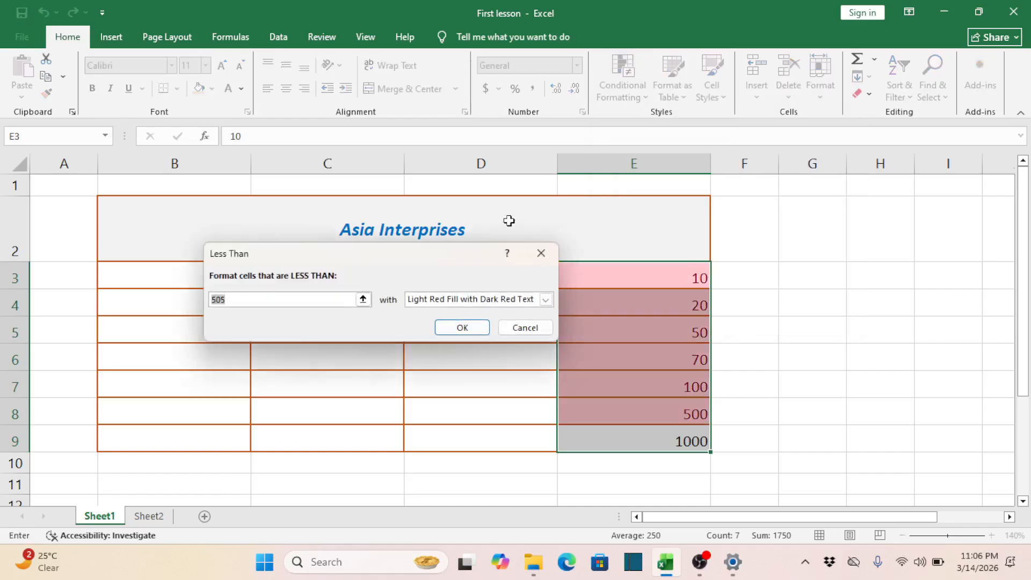
left_click(319, 296)
key("BackSpace")
key("BackSpace")
key("BackSpace")
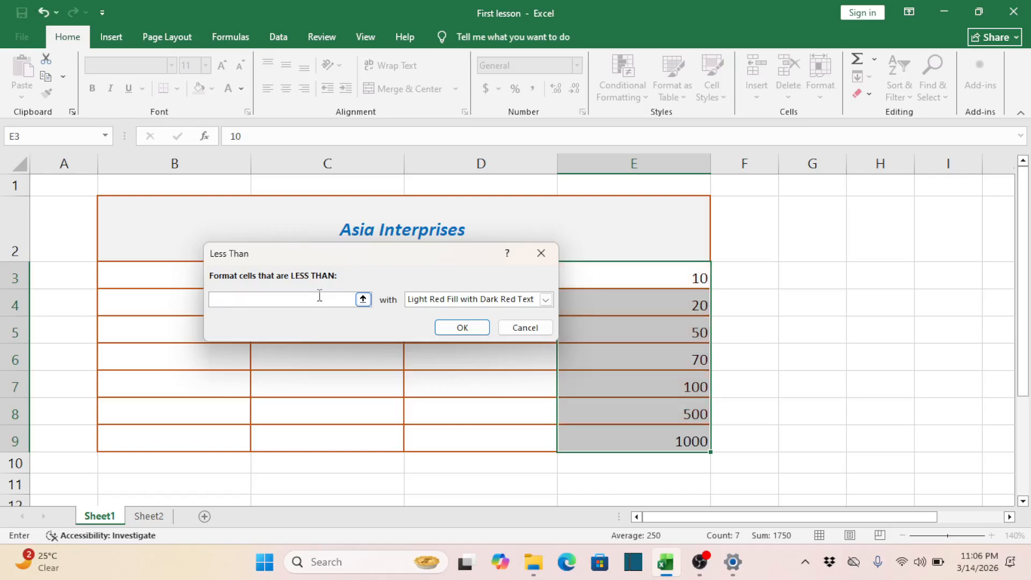
type("500")
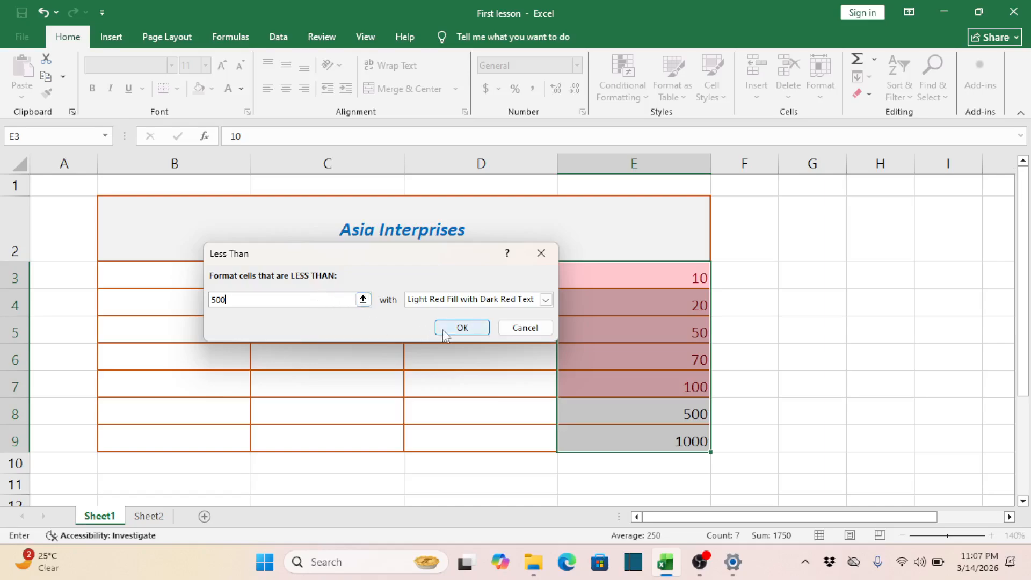
left_click(462, 327)
left_click(497, 362)
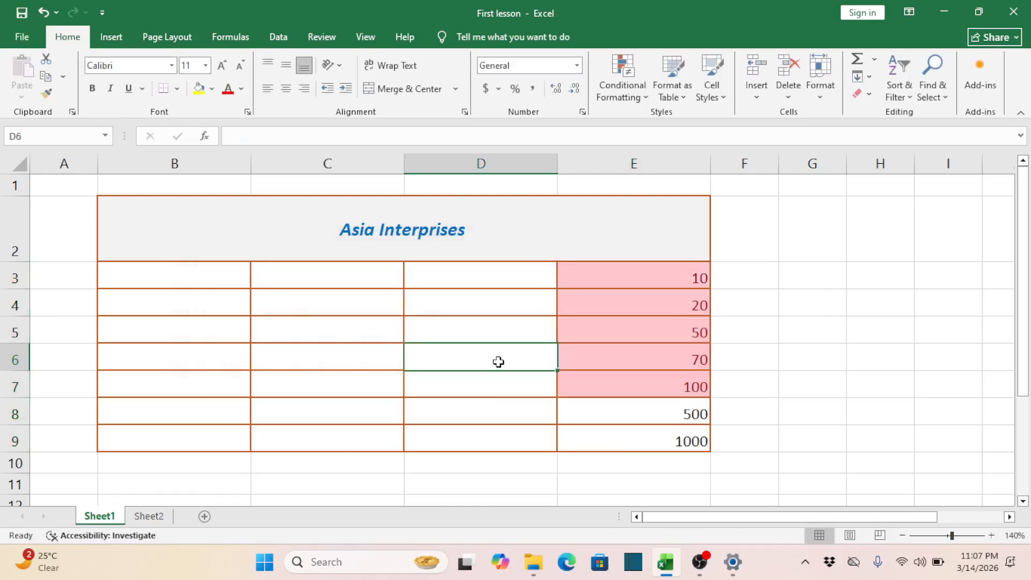
left_click(612, 304)
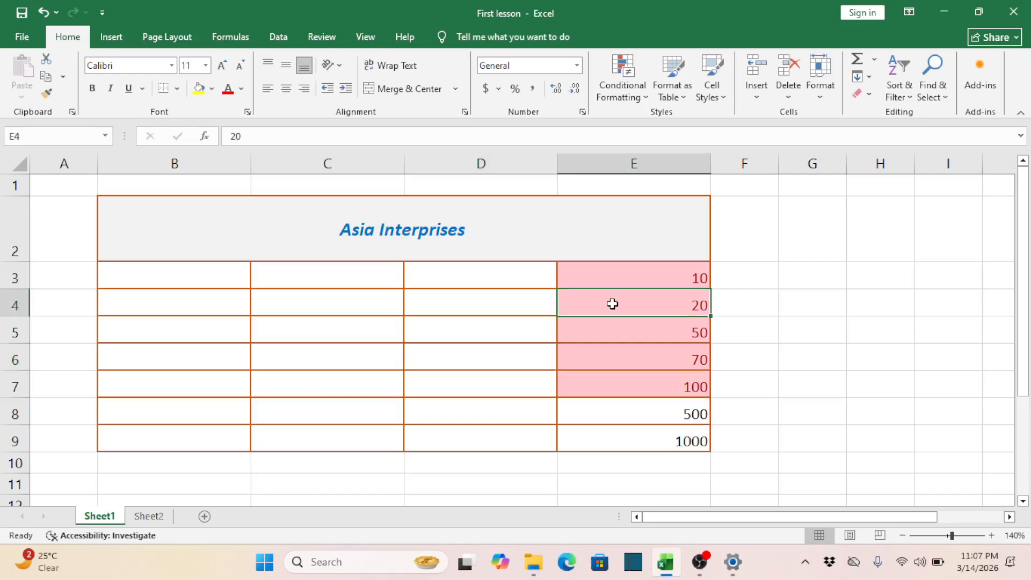
Change the value in cell E4 to 500.
type("500")
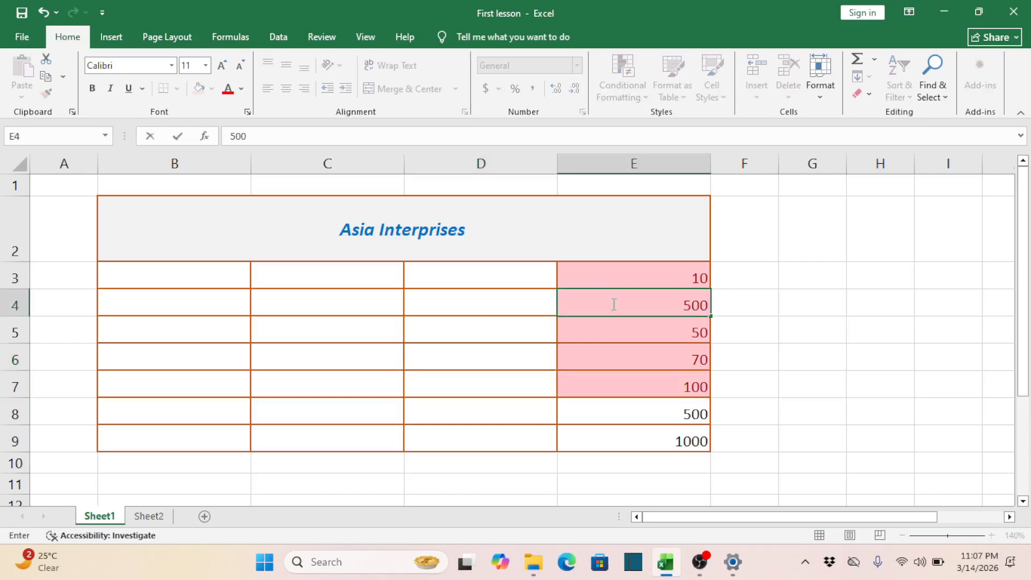
key("Return")
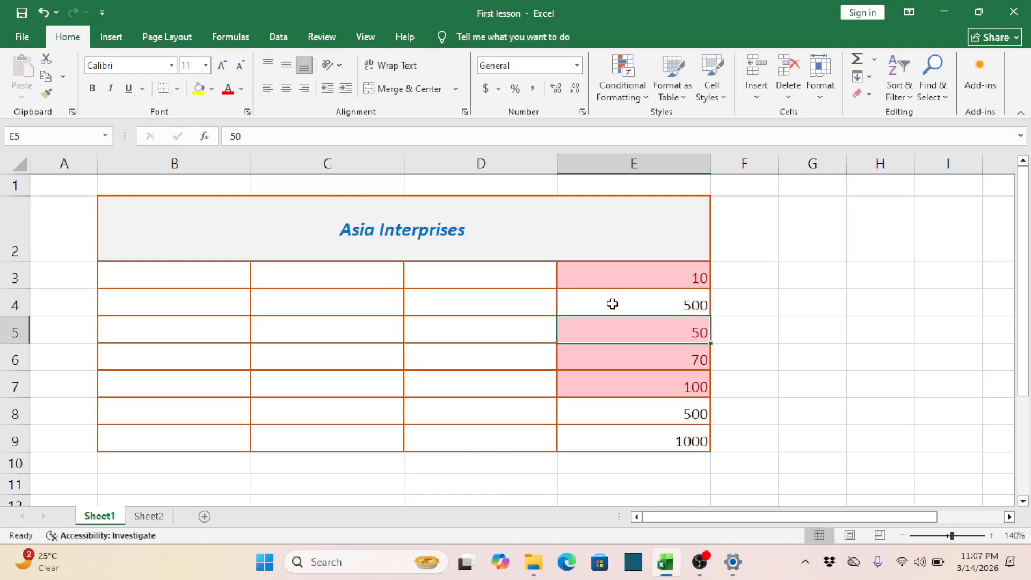
left_click(613, 304)
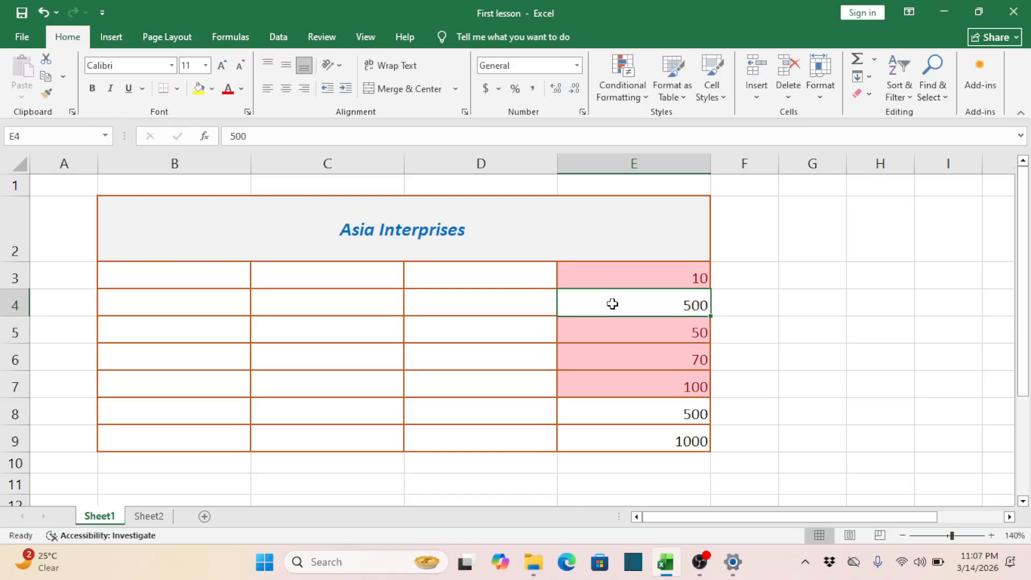
key("Down")
key("Up")
key("Down")
key("Down")
key("Down")
key("Down")
key("Down")
key("Down")
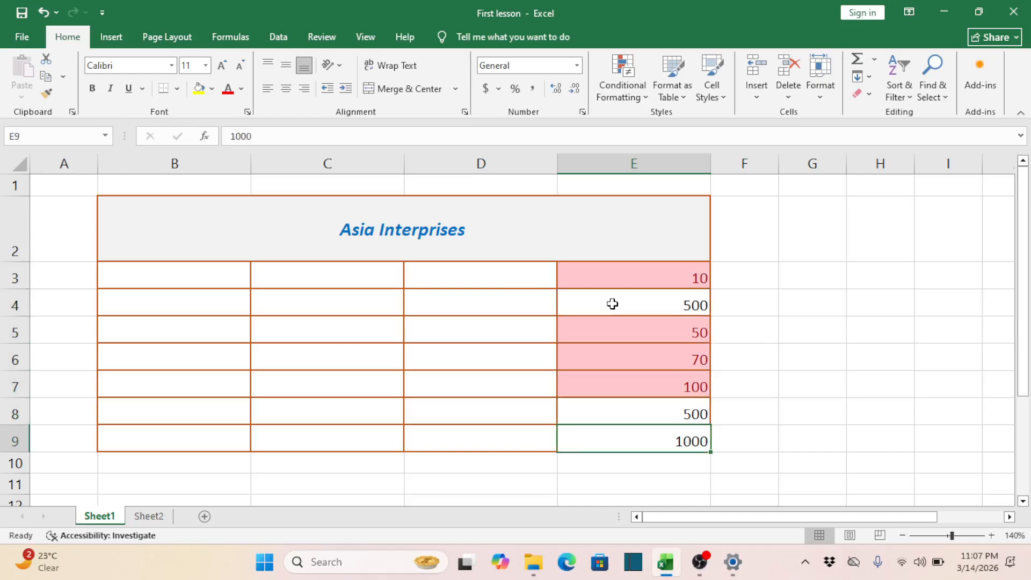
key("Up")
key("Up")
key("Up")
key("Up")
key("Up")
key("Up")
key("Up")
key("Up")
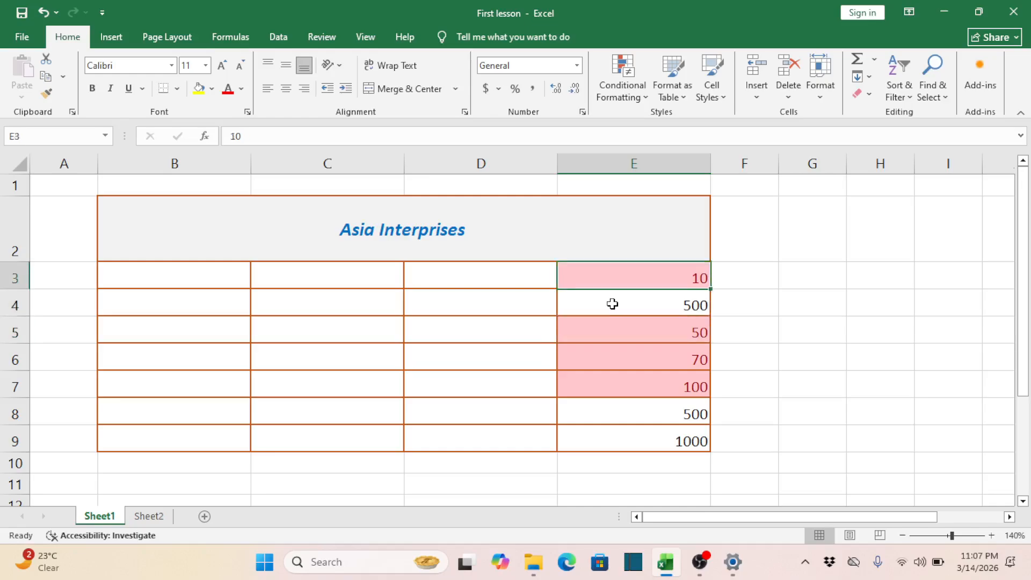
Clear the conditional formatting rules from the selected cells E3:E9.
key("Down")
key("shift+Down")
key("shift+Down")
key("shift+Down")
key("shift+Down")
key("shift+Down")
key("shift+Down")
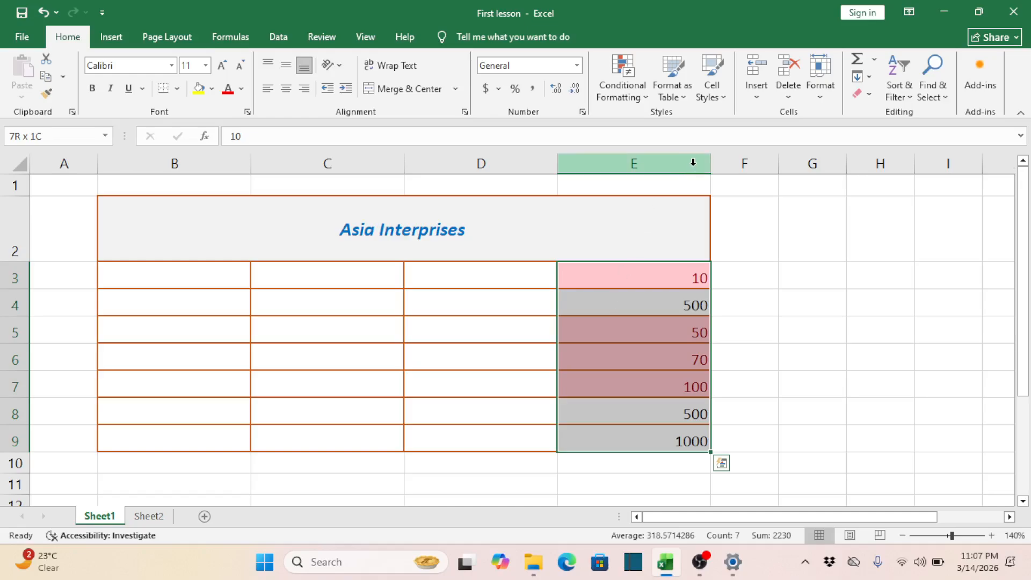
left_click(644, 98)
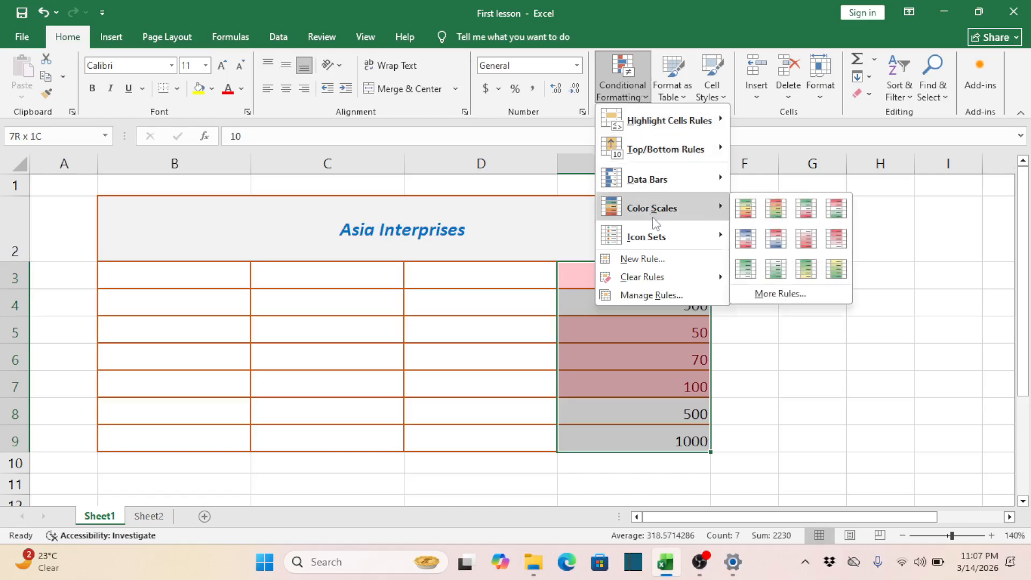
mouse_move(655, 277)
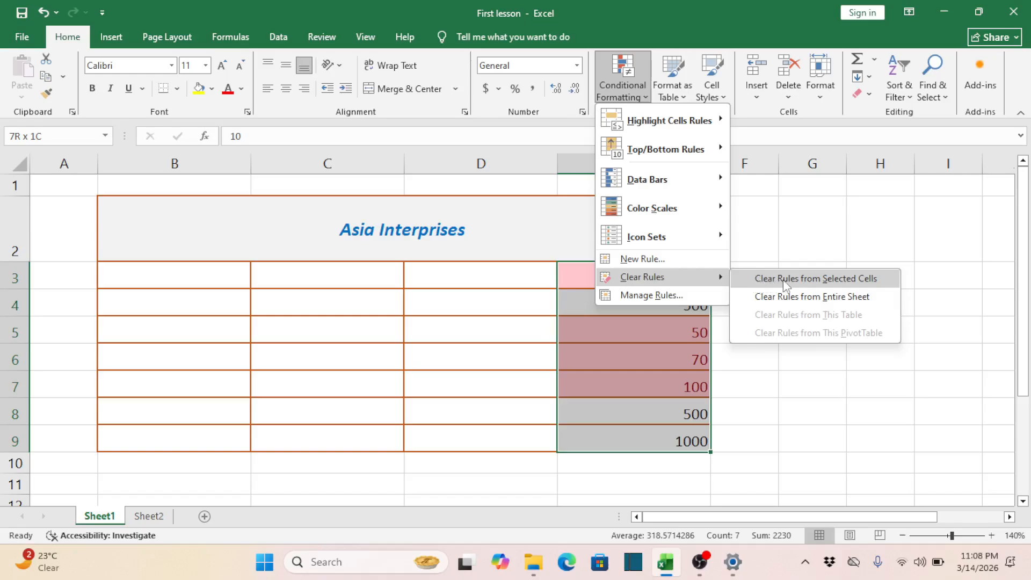
left_click(804, 283)
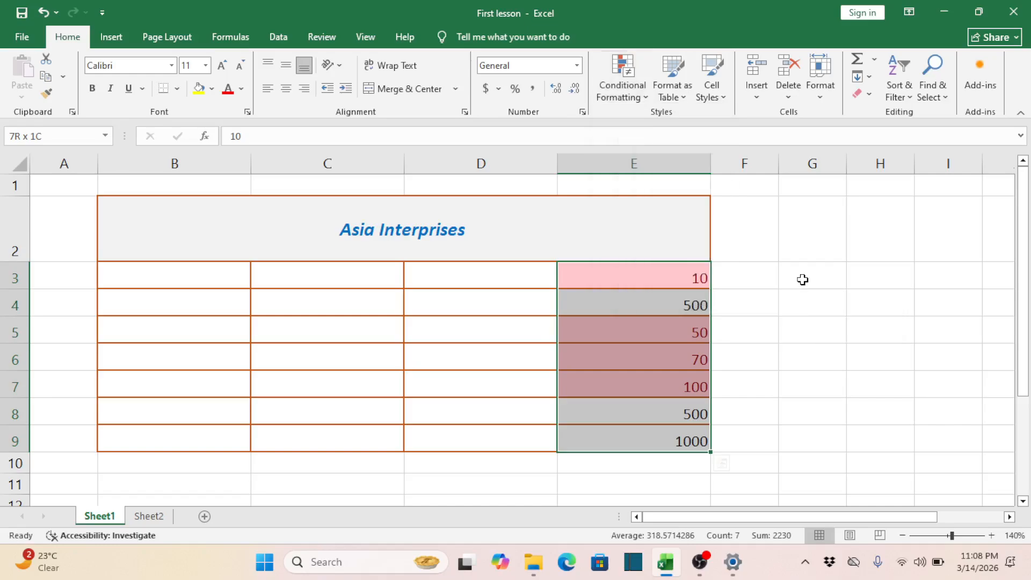
left_click(765, 344)
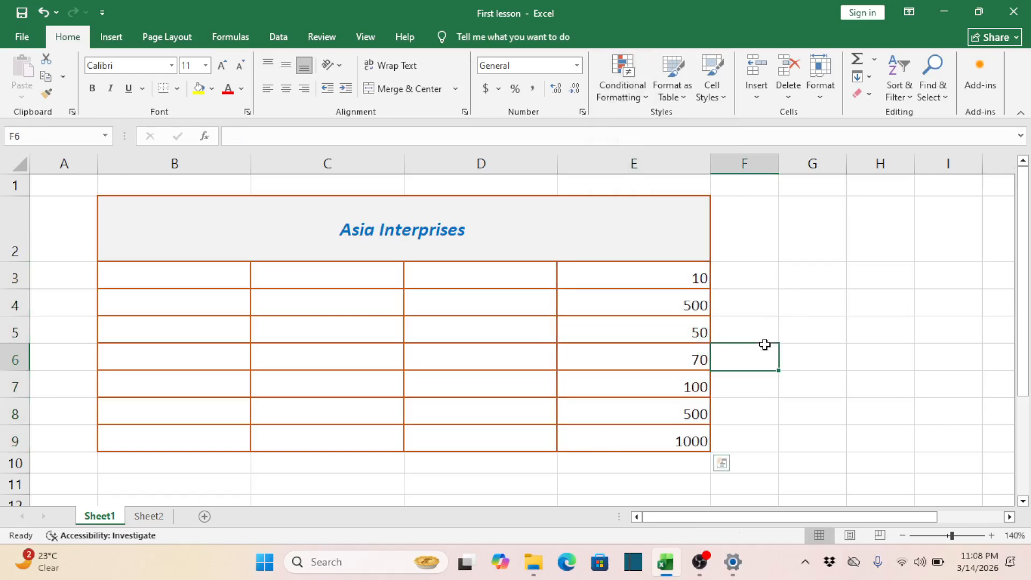
Try entering 50000 in cell E5, and undo the entry.
left_click(670, 334)
type("50000")
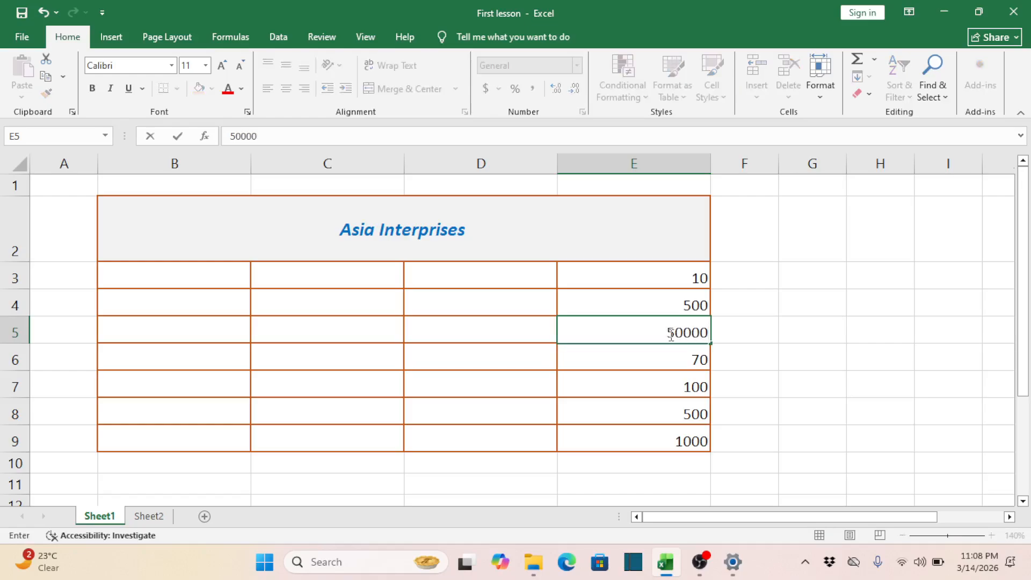
key("Return")
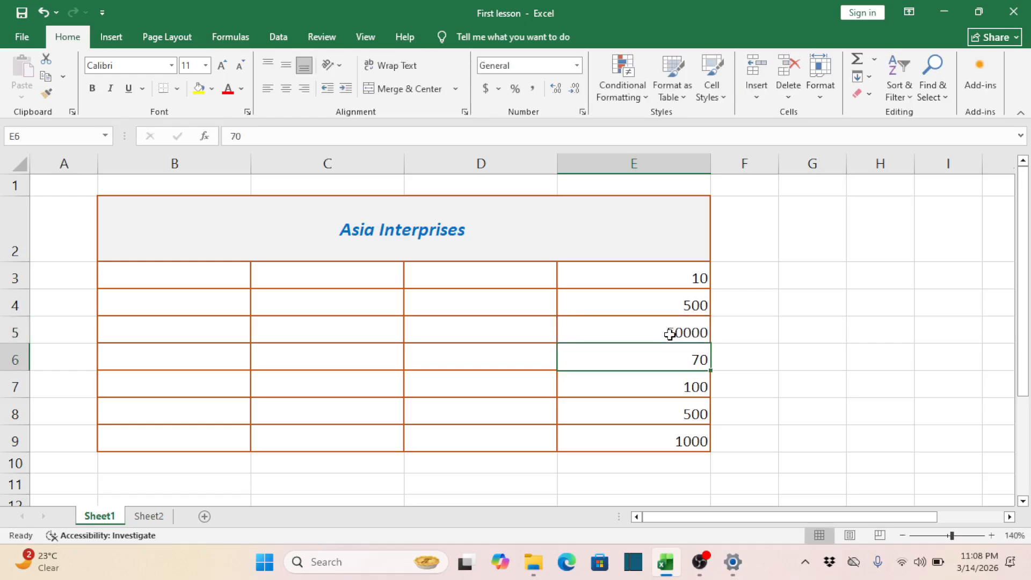
key("ctrl+z")
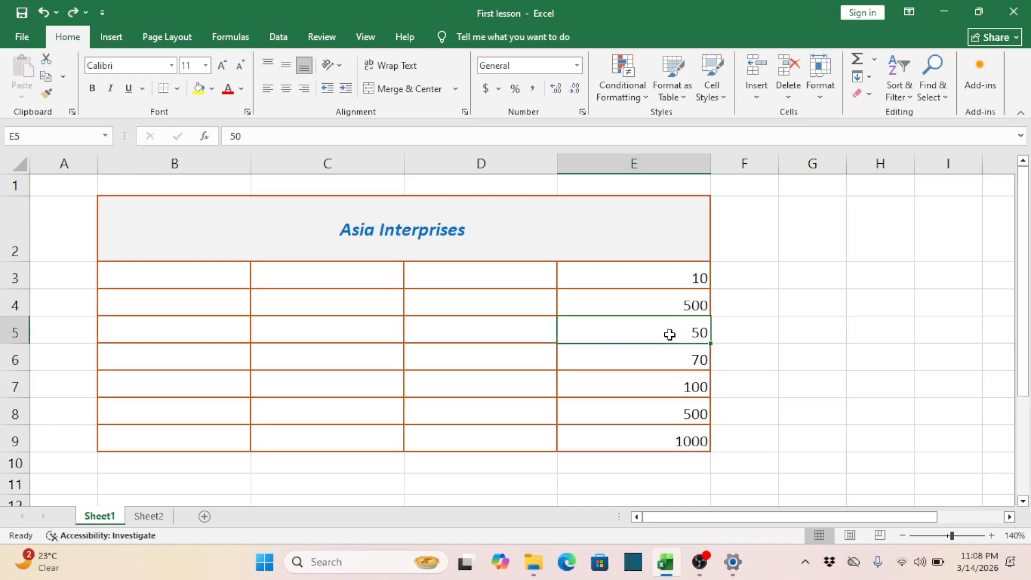
key("Down")
key("Down")
key("Down")
key("Down")
key("Down")
key("Down")
key("Down")
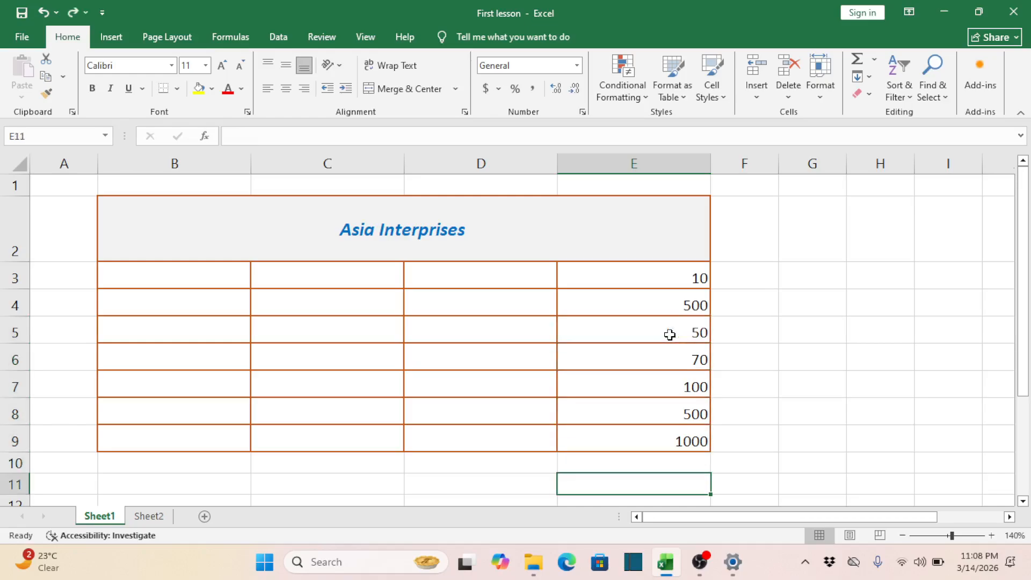
key("Up")
key("Up")
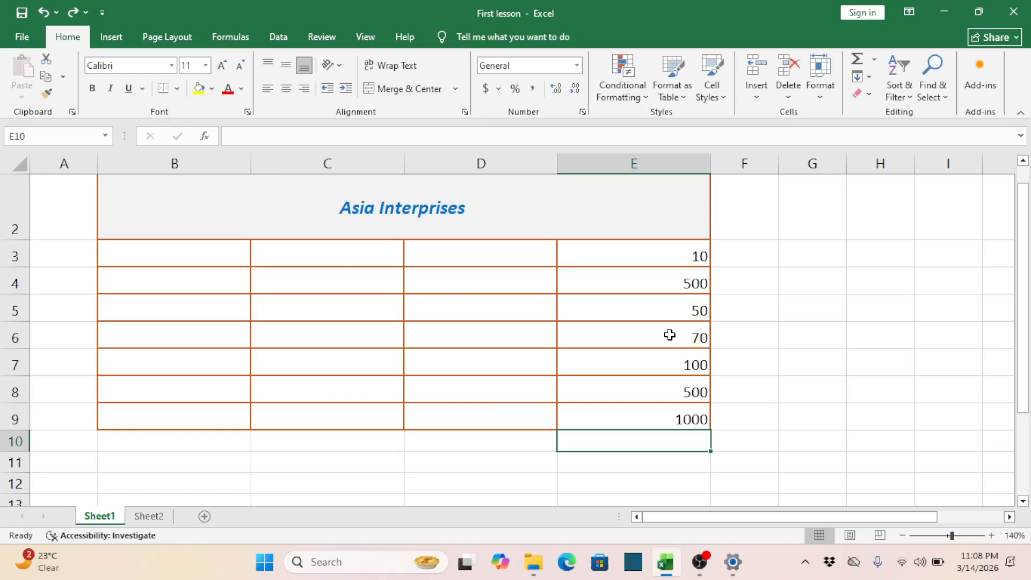
left_click(455, 387)
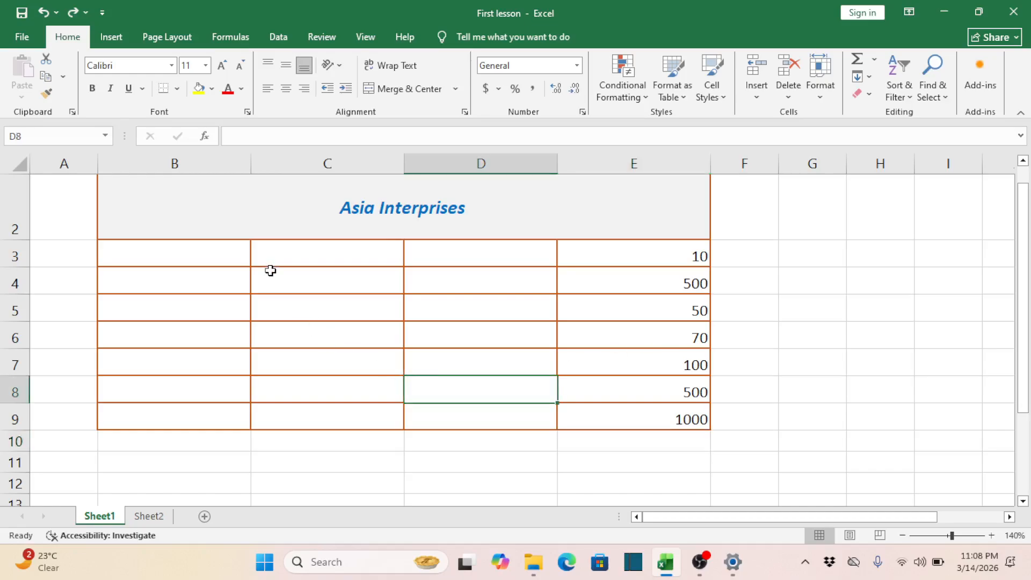
left_click(203, 254)
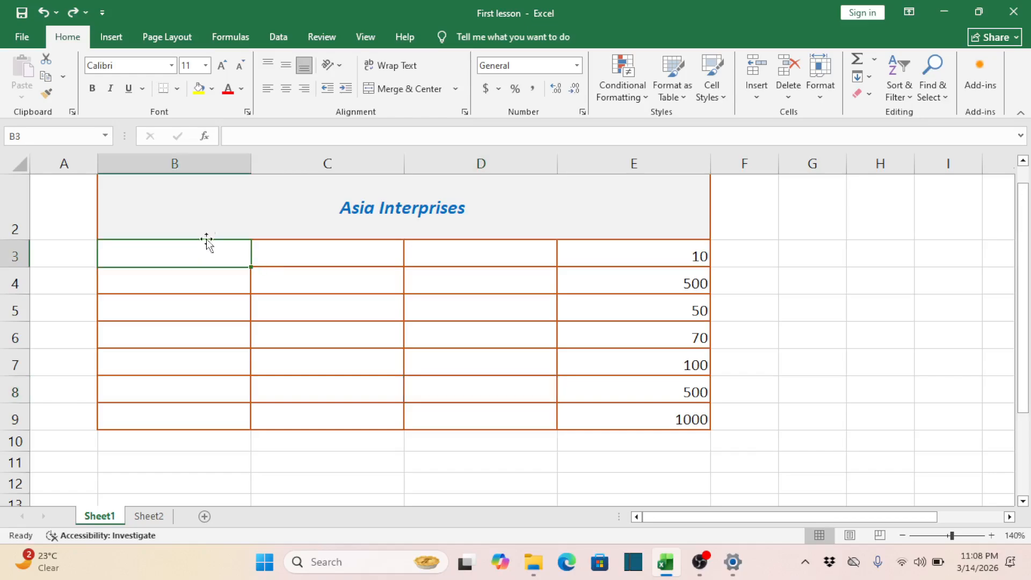
left_click(257, 193)
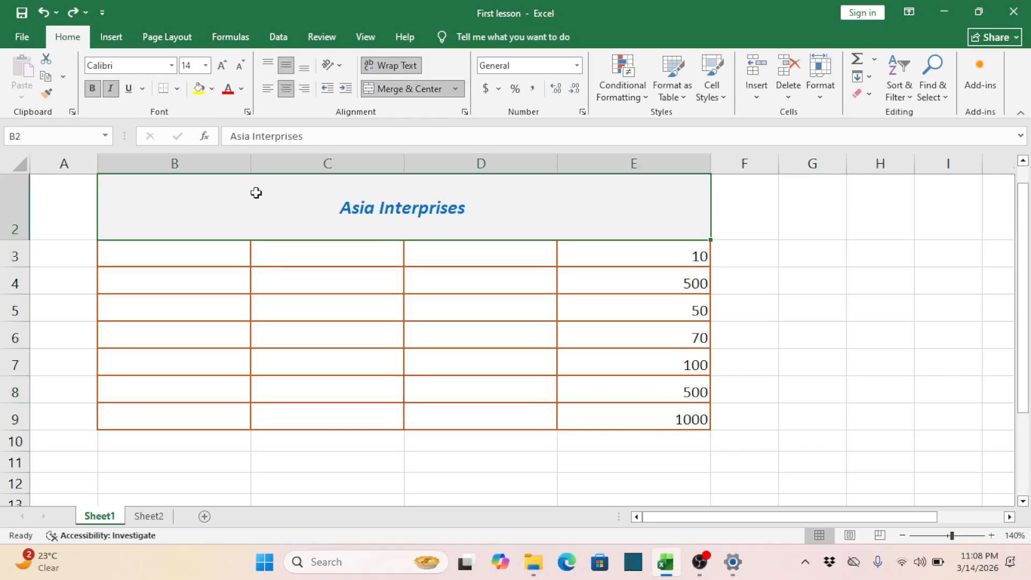
left_click(298, 285)
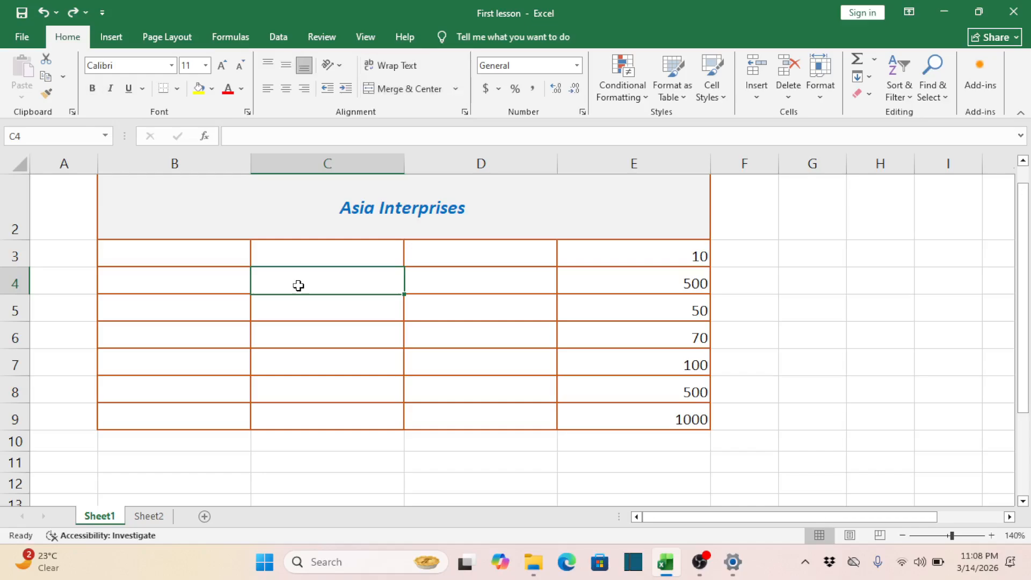
left_click(395, 210)
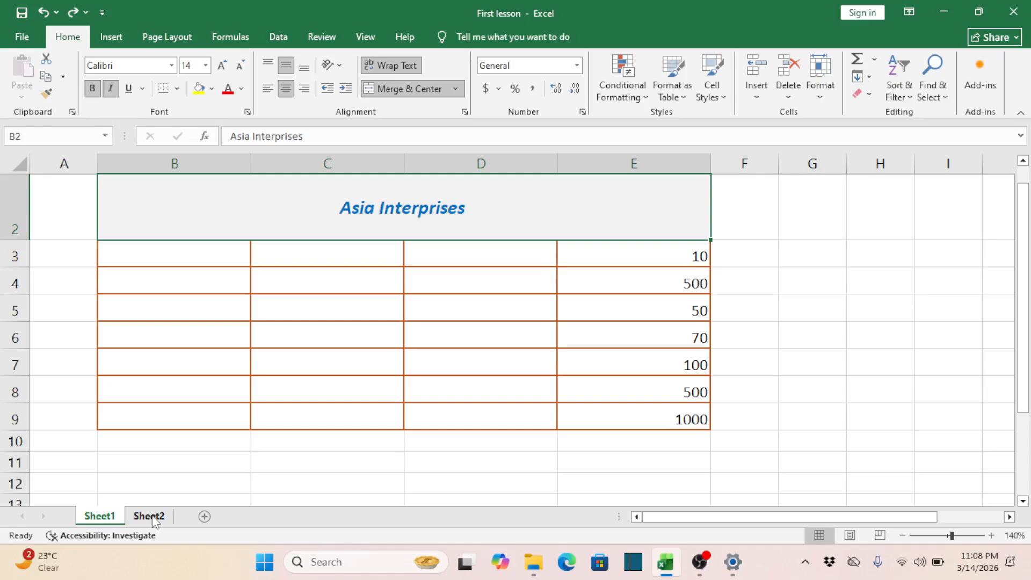
Add a new blank worksheet after Sheet2, and permanently delete Sheet2 from the workbook.
left_click(151, 517)
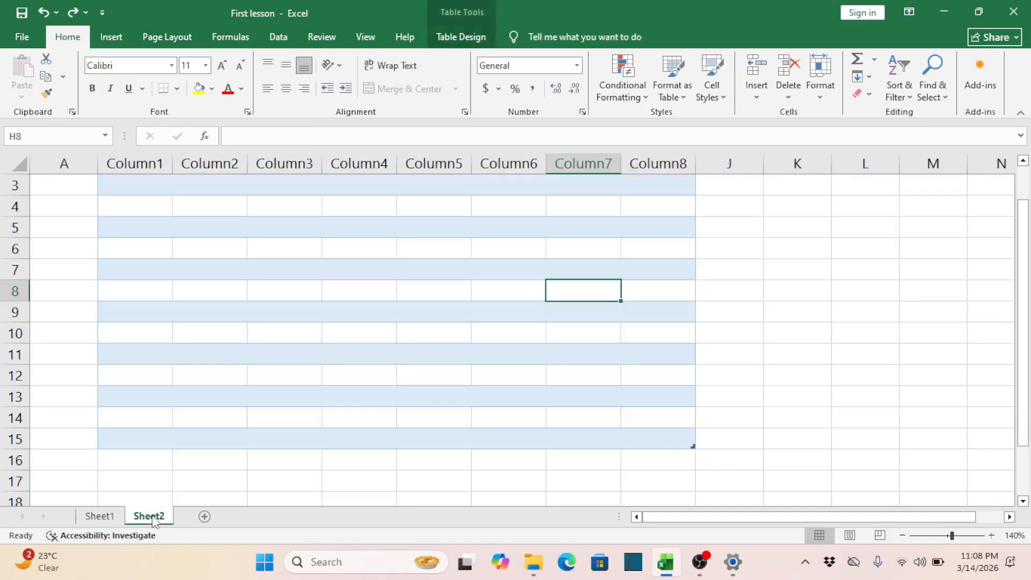
left_click(205, 517)
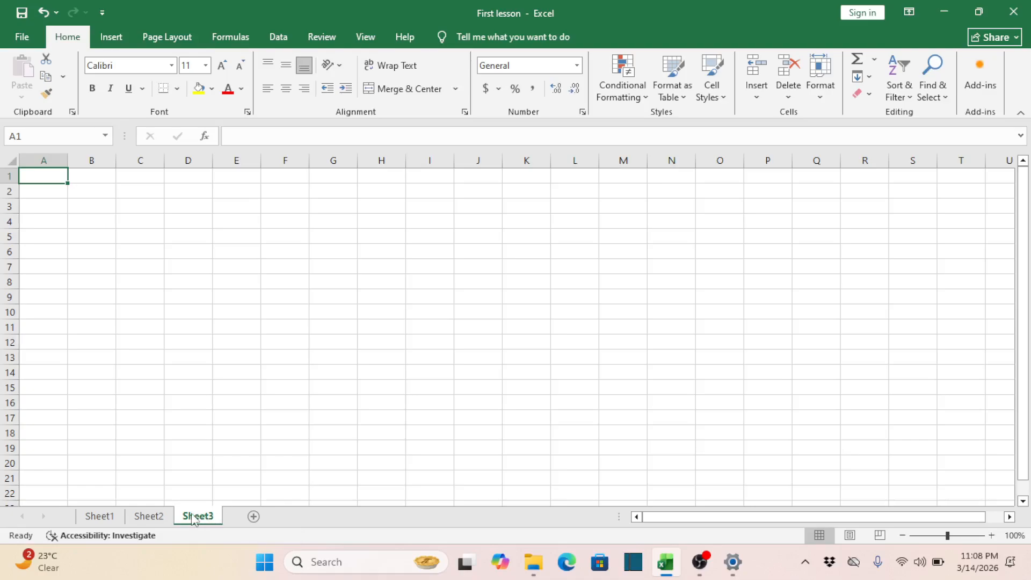
left_click(153, 518)
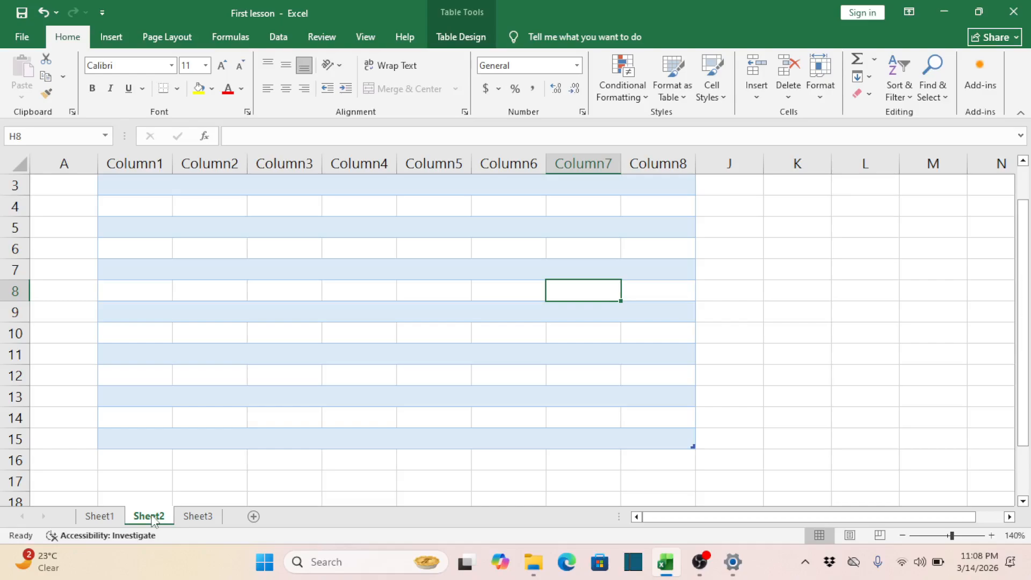
right_click(152, 519)
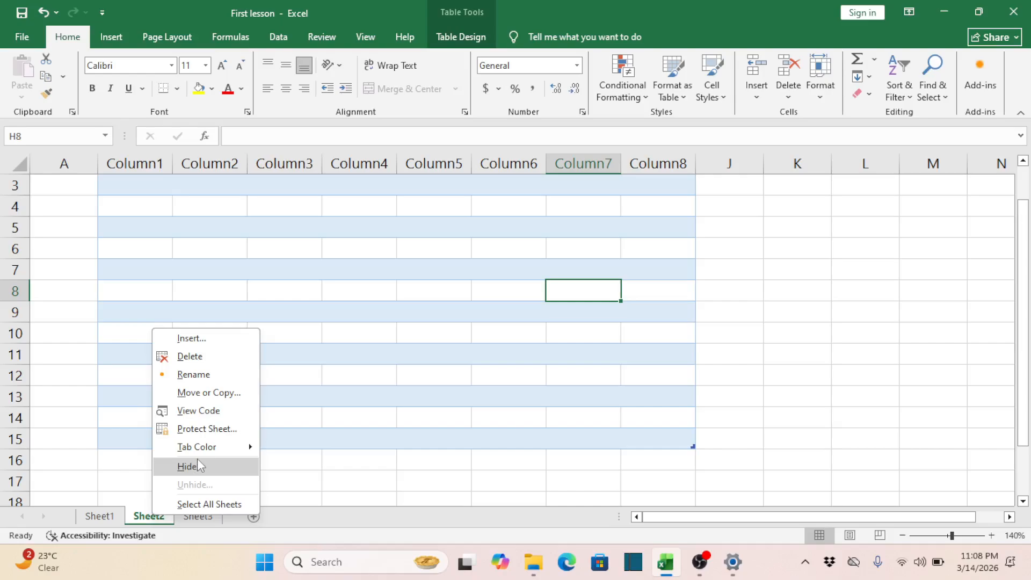
mouse_move(211, 455)
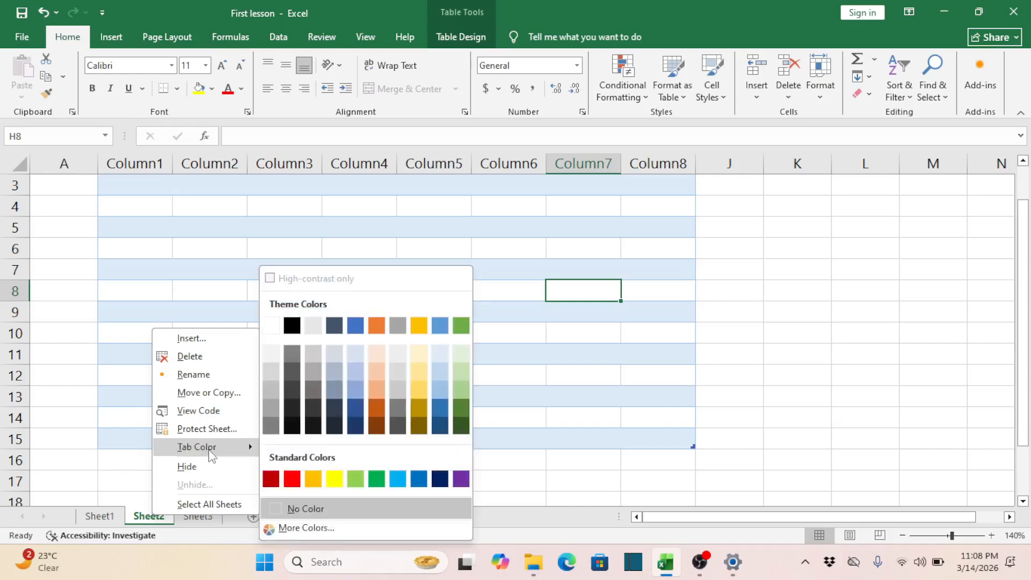
left_click(212, 359)
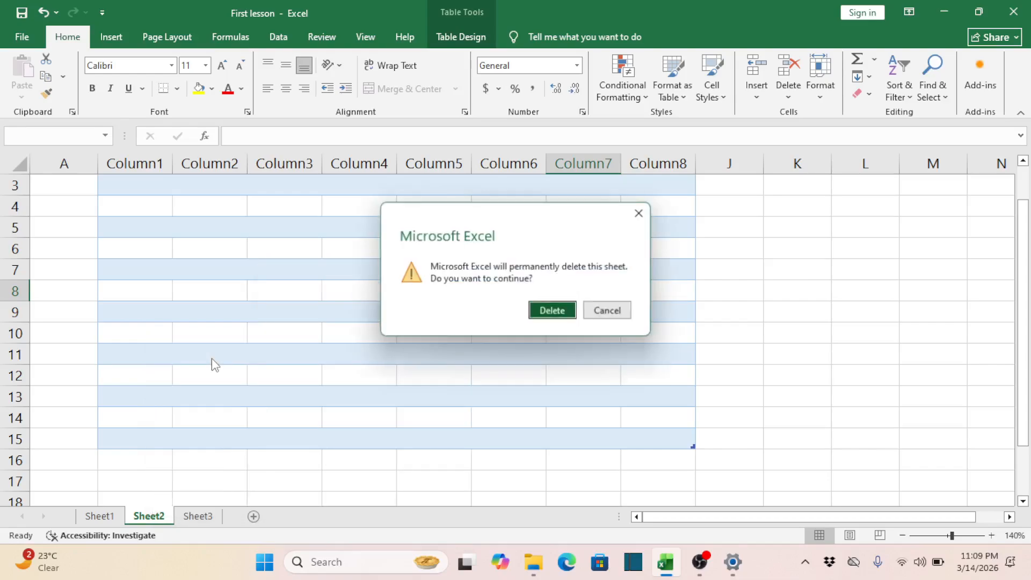
left_click(550, 317)
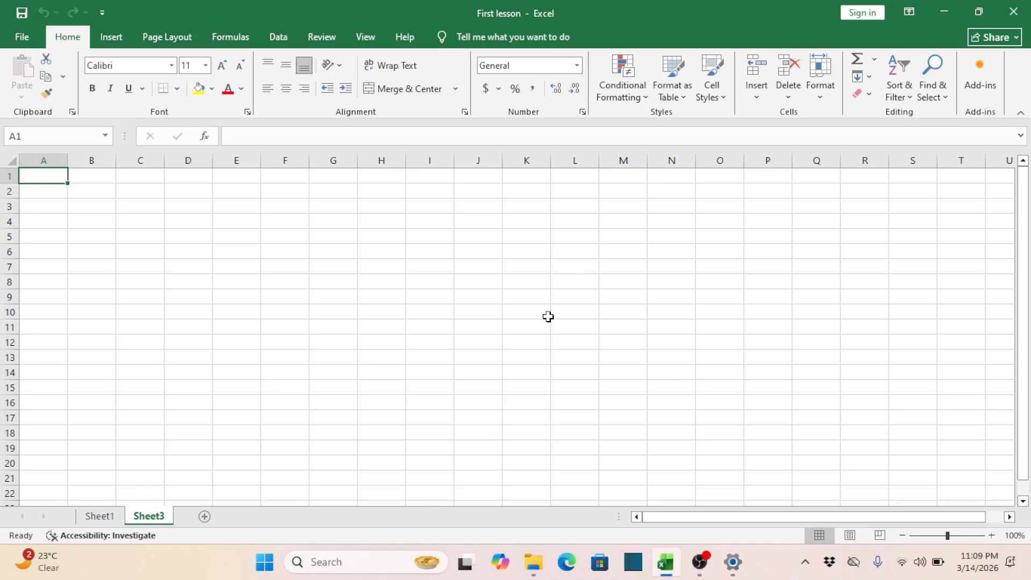
left_click(302, 388)
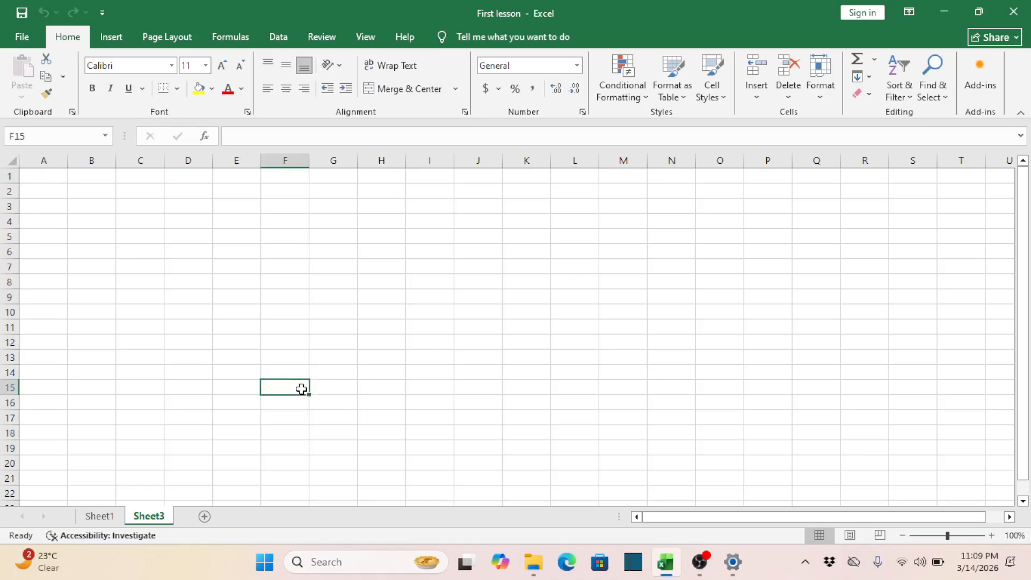
Move Sheet3 before Sheet1 within First lesson.xlsx without creating a copy, and undo the move.
right_click(149, 523)
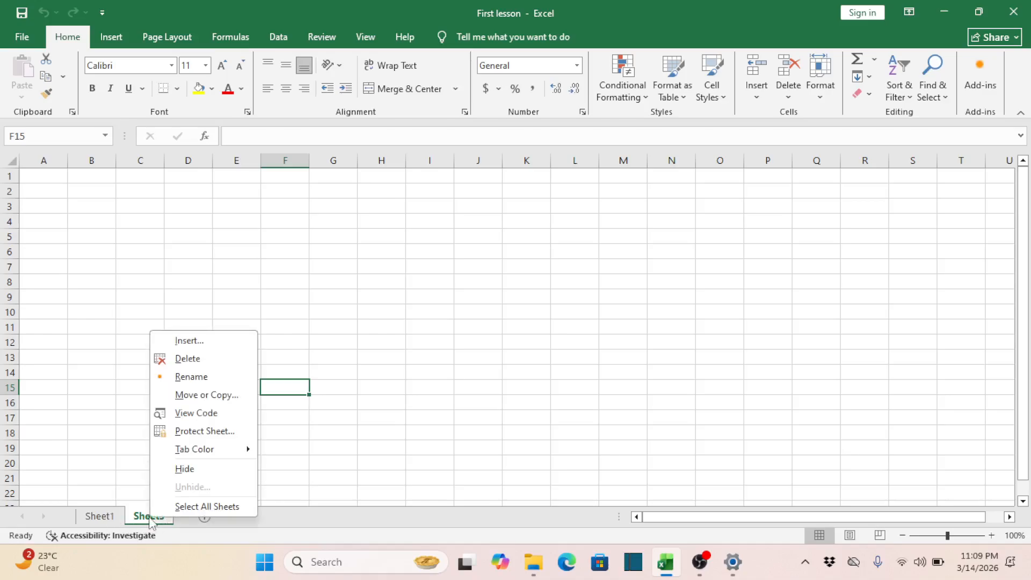
left_click(203, 400)
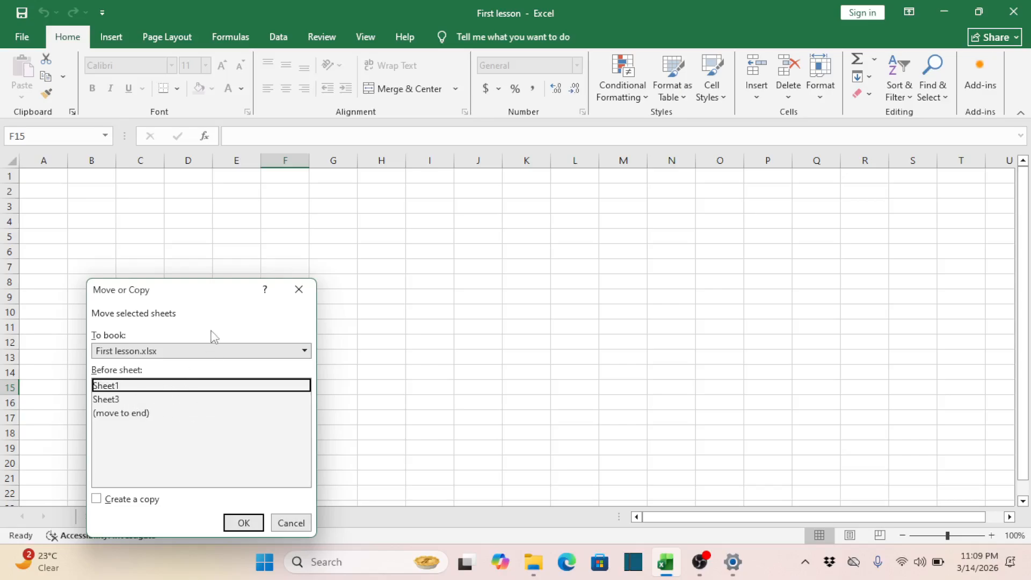
left_click_drag(210, 290, 295, 231)
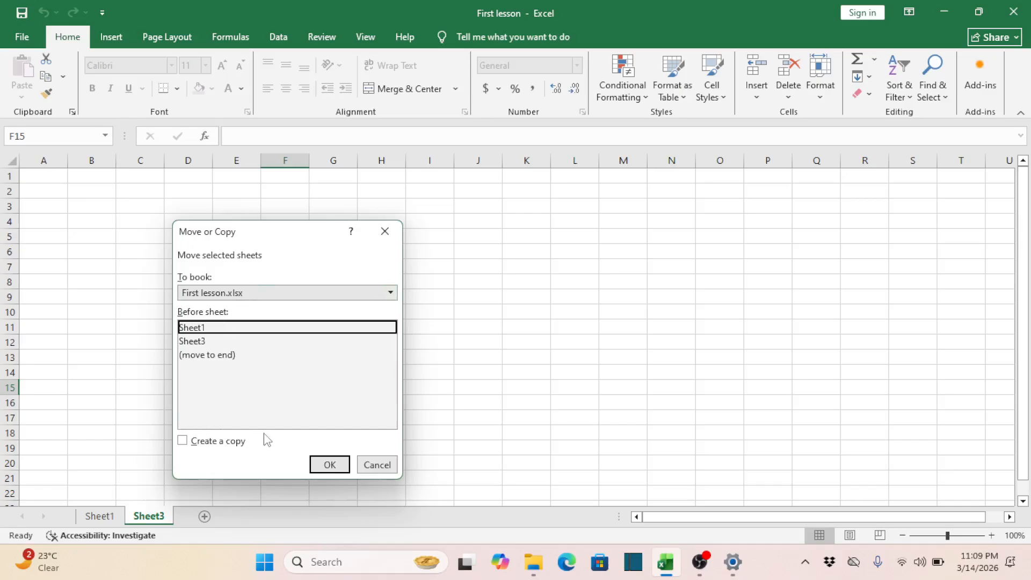
left_click(329, 463)
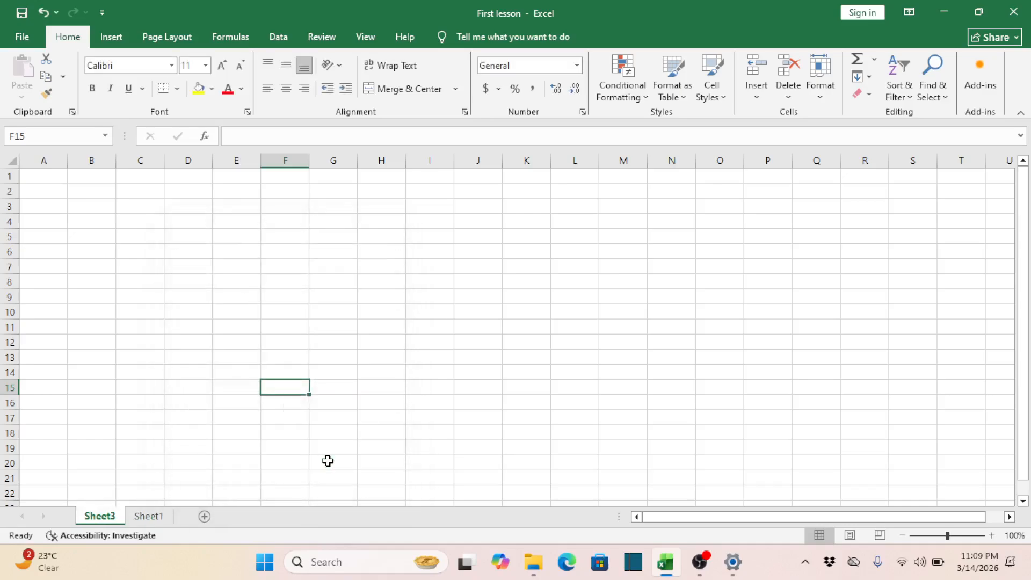
key("ctrl+z")
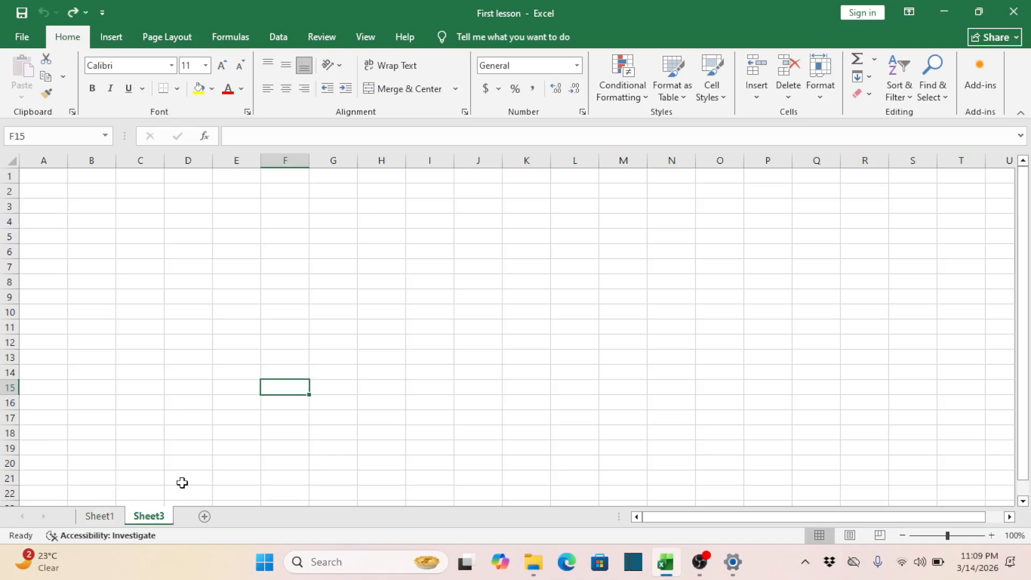
Create a copy of Sheet1 within First lesson.xlsx, placed before Sheet1, and compare the copy with the original sheet.
left_click(106, 517)
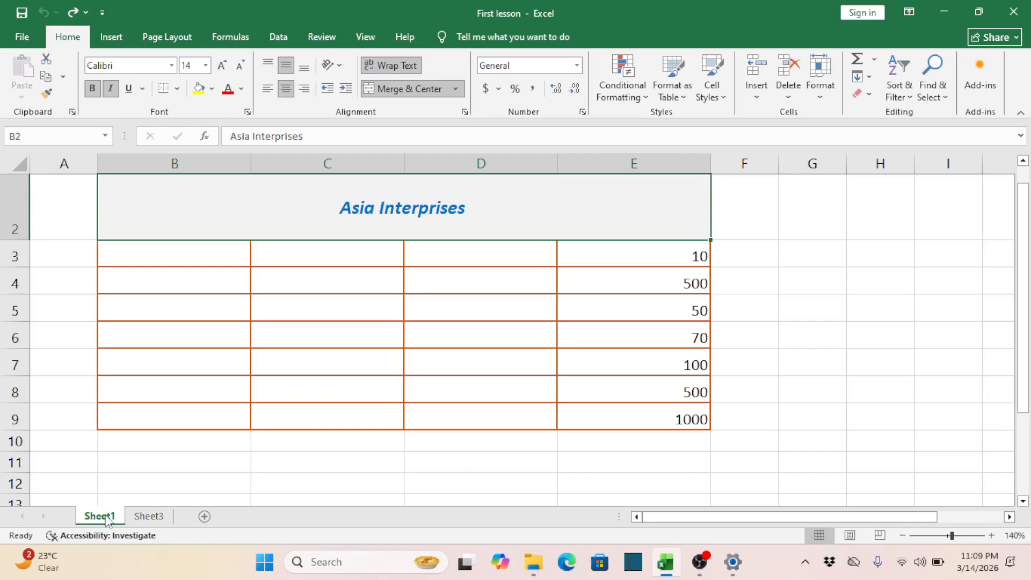
right_click(108, 519)
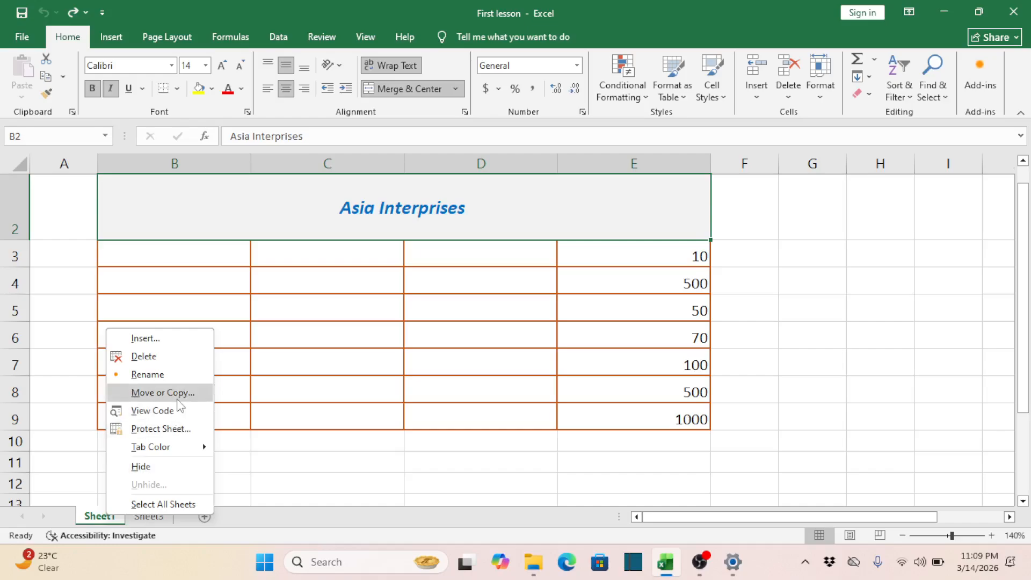
left_click(163, 392)
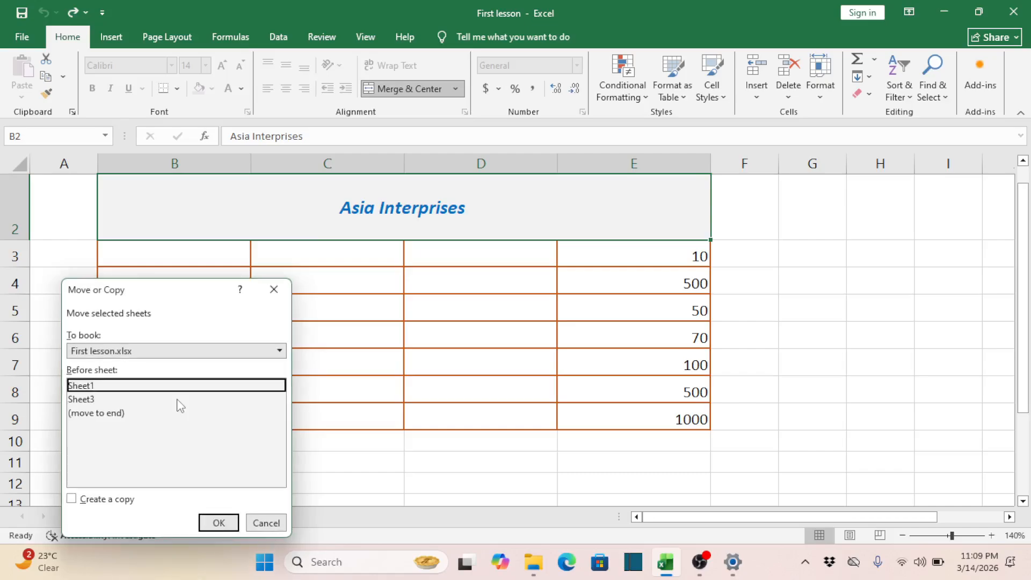
left_click(94, 500)
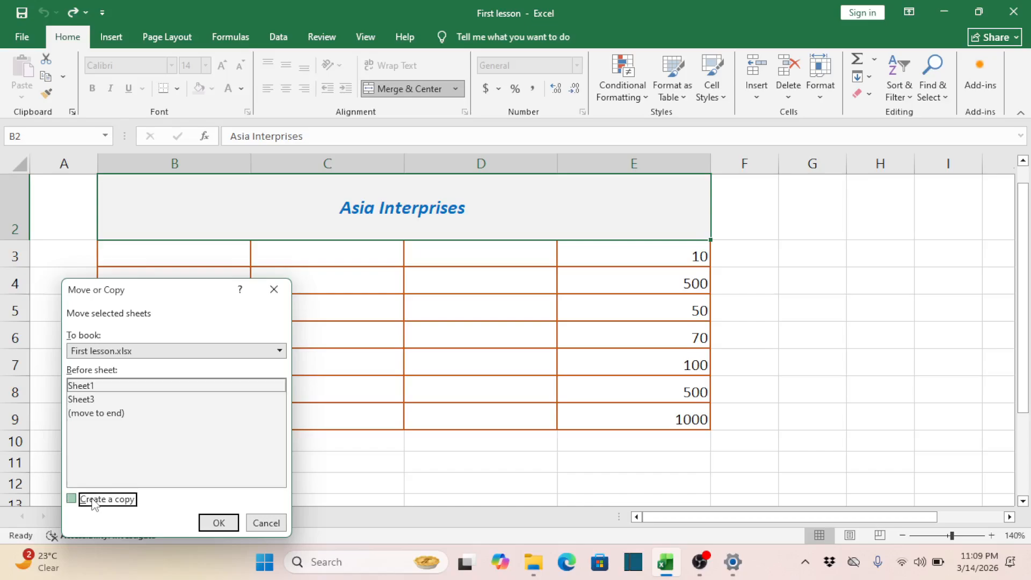
left_click(220, 523)
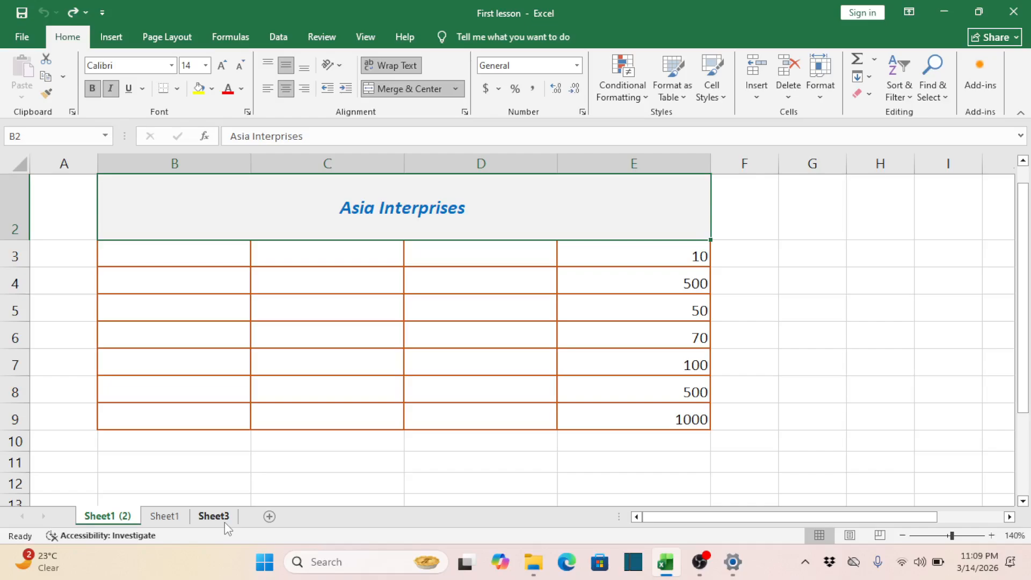
left_click(236, 415)
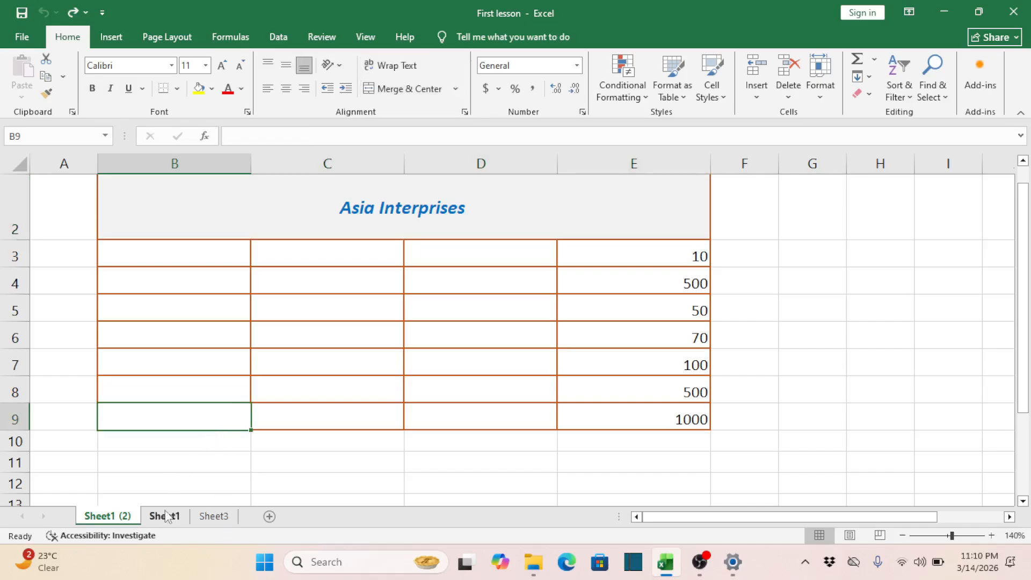
left_click(165, 518)
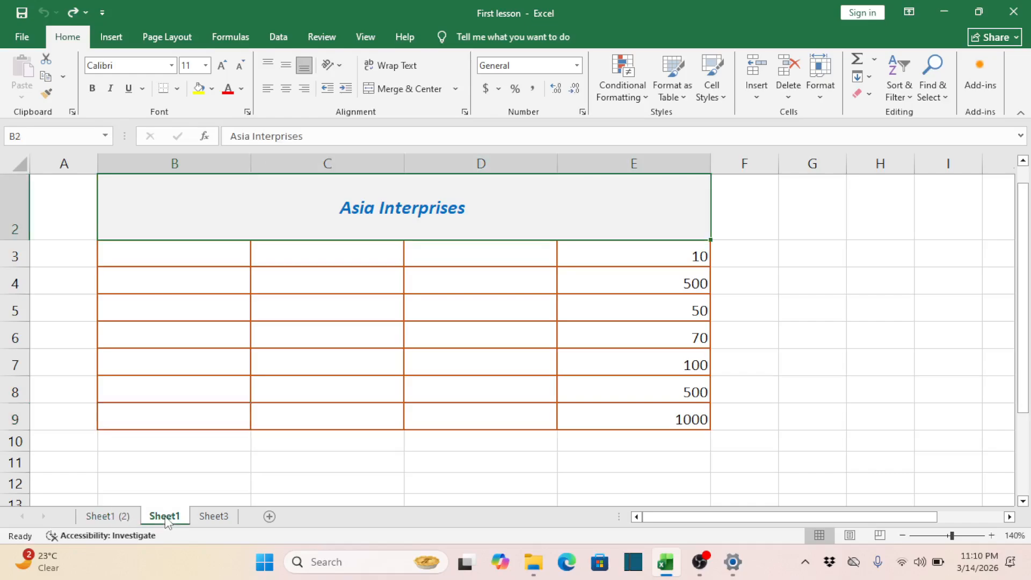
Permanently delete the copied worksheet Sheet1 (2) from the workbook.
left_click(110, 517)
right_click(111, 518)
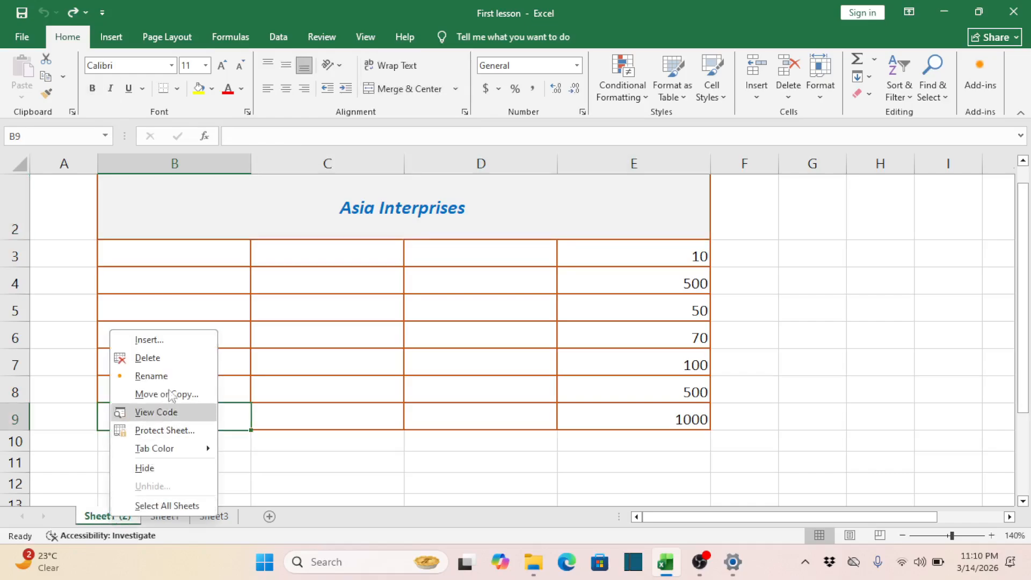
left_click(171, 358)
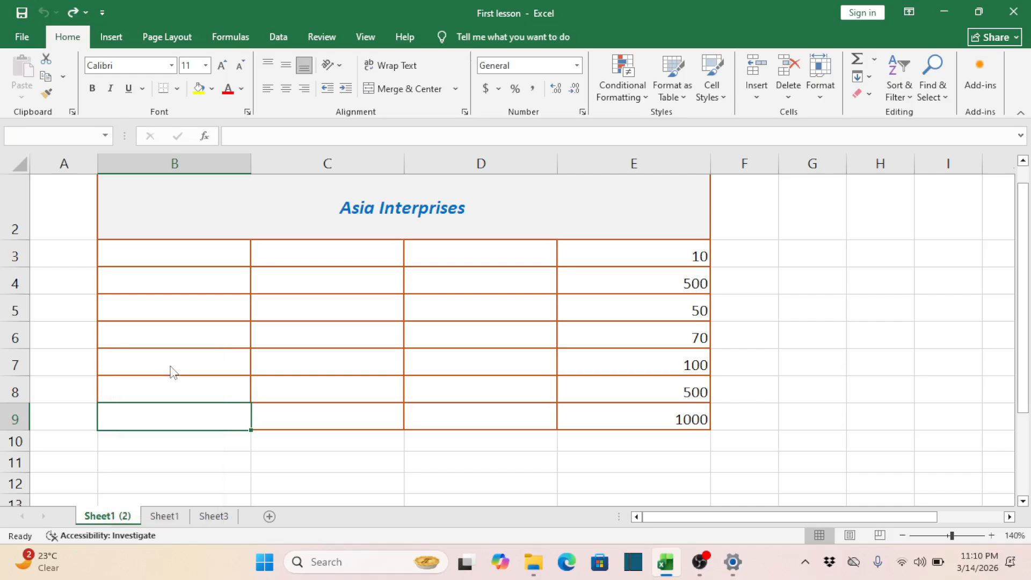
left_click(546, 312)
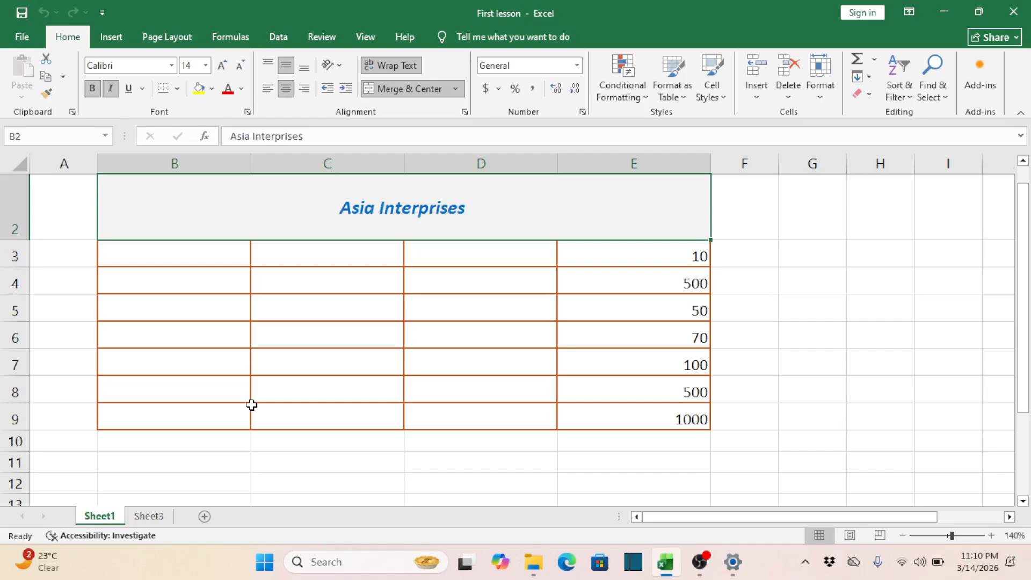
Copy Sheet1 into a new workbook, keeping the original sheet in First lesson.xlsx.
left_click(160, 516)
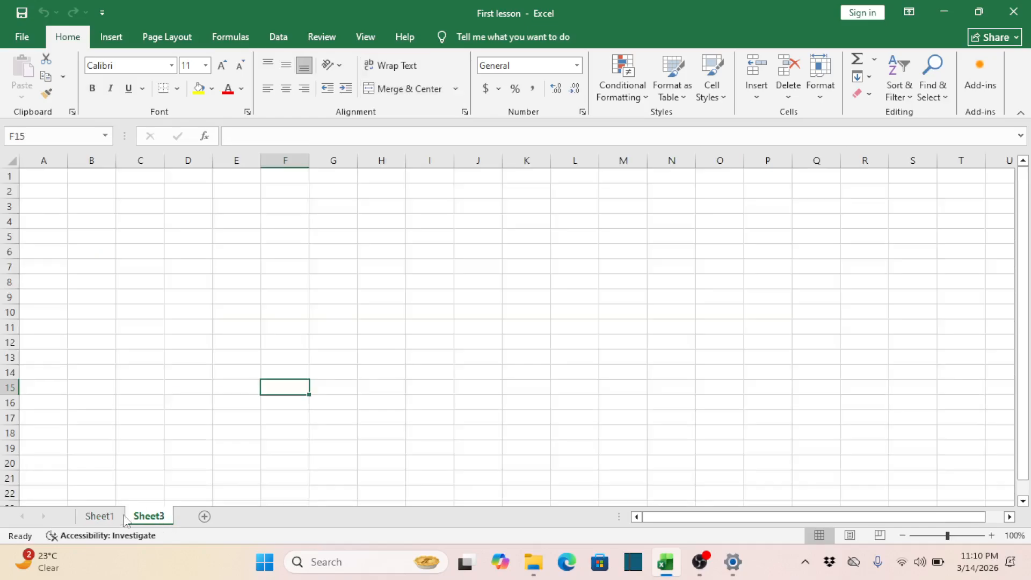
left_click(106, 517)
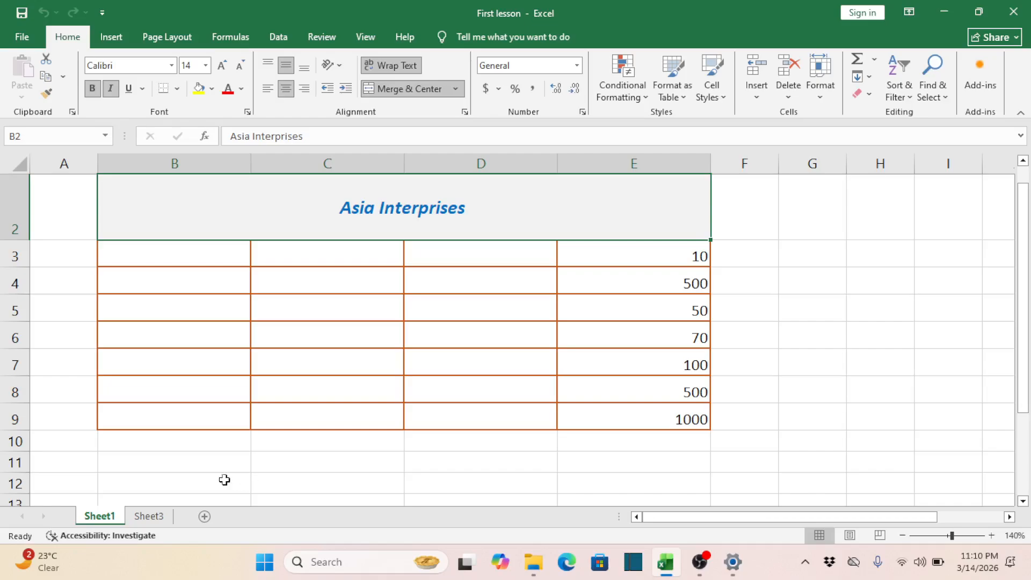
right_click(111, 518)
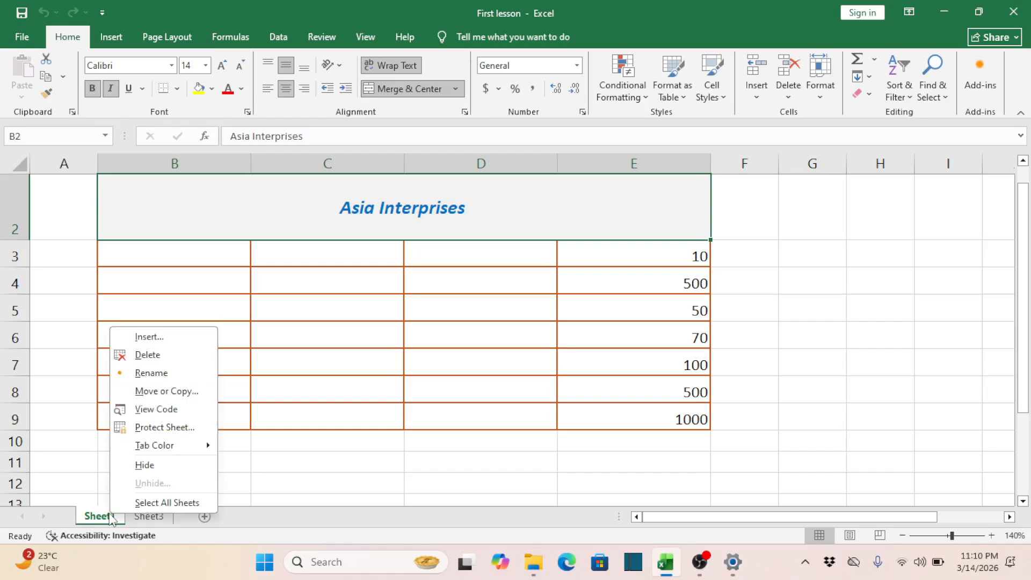
left_click(167, 398)
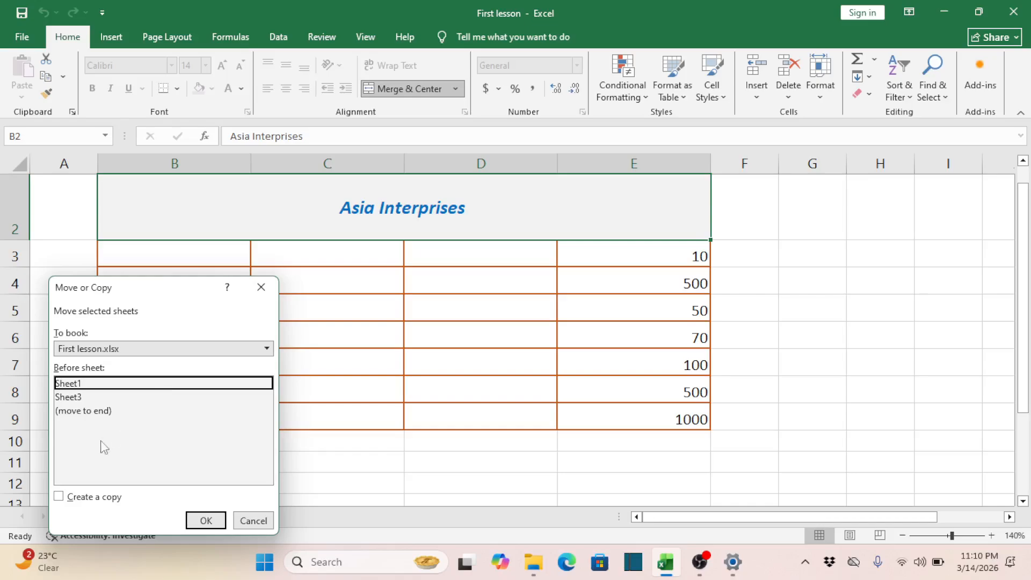
left_click(85, 498)
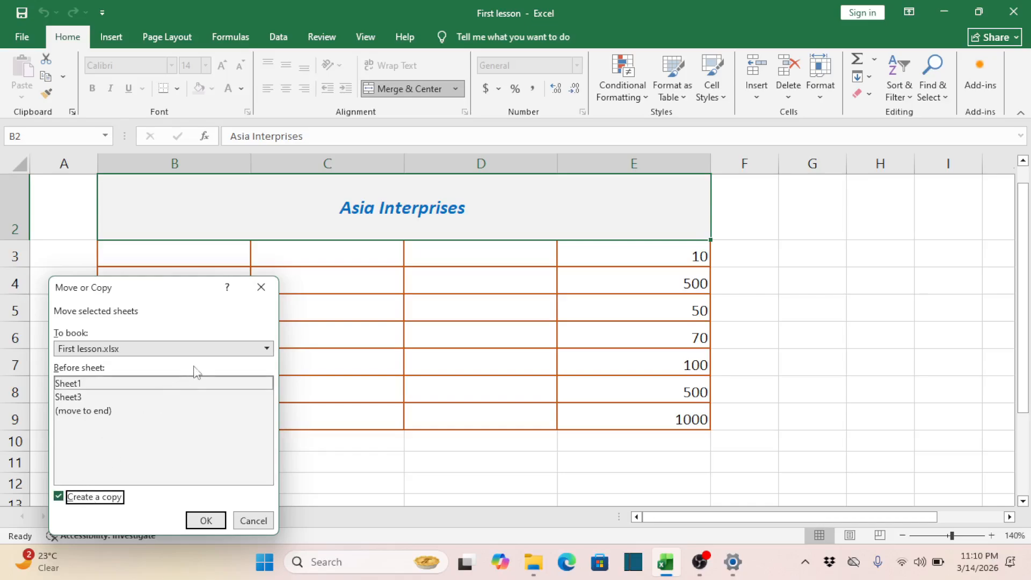
left_click(267, 349)
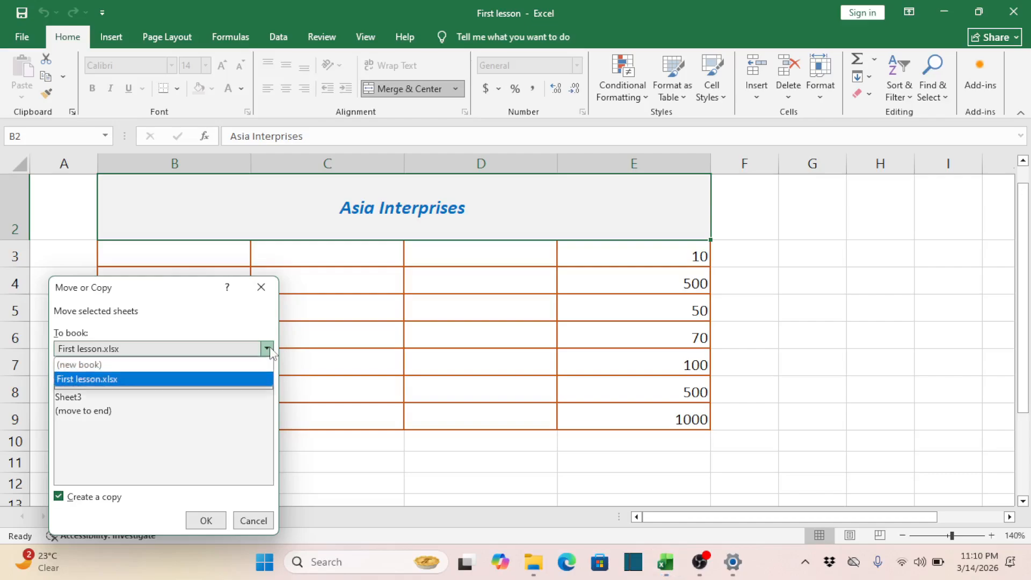
left_click(232, 366)
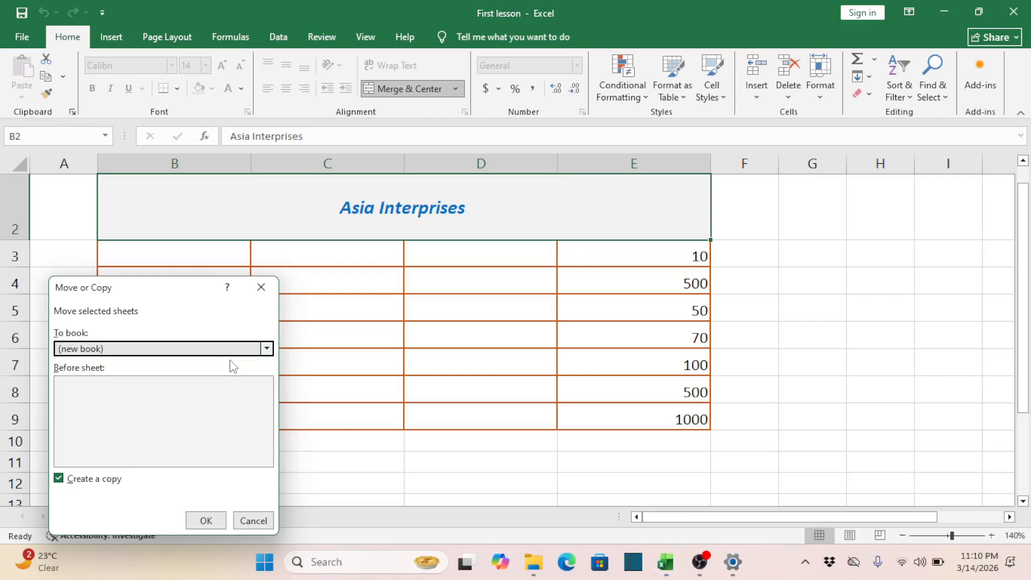
left_click(206, 521)
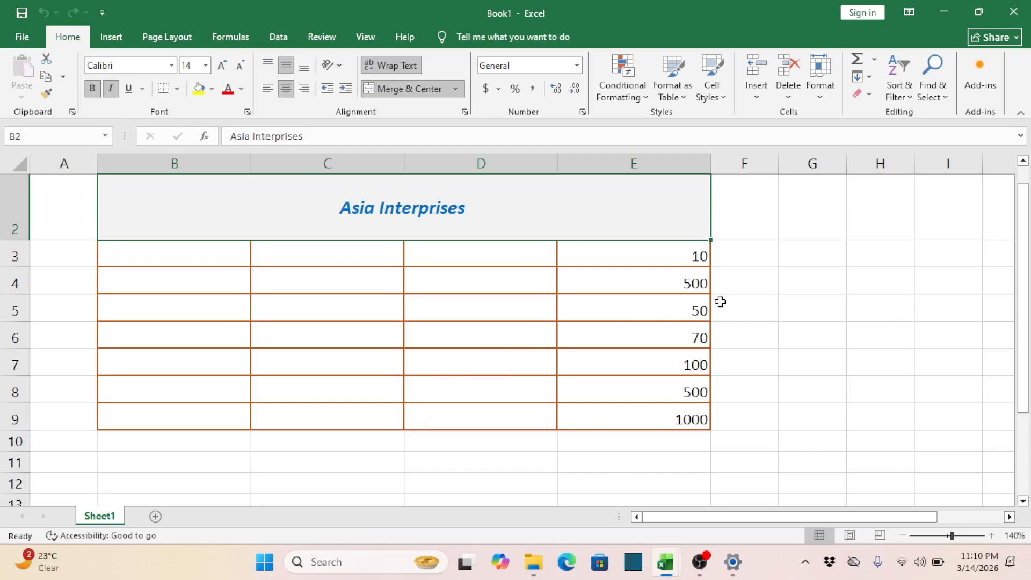
Close the new workbook Book1 without saving it and return to First lesson.xlsx.
left_click(1013, 12)
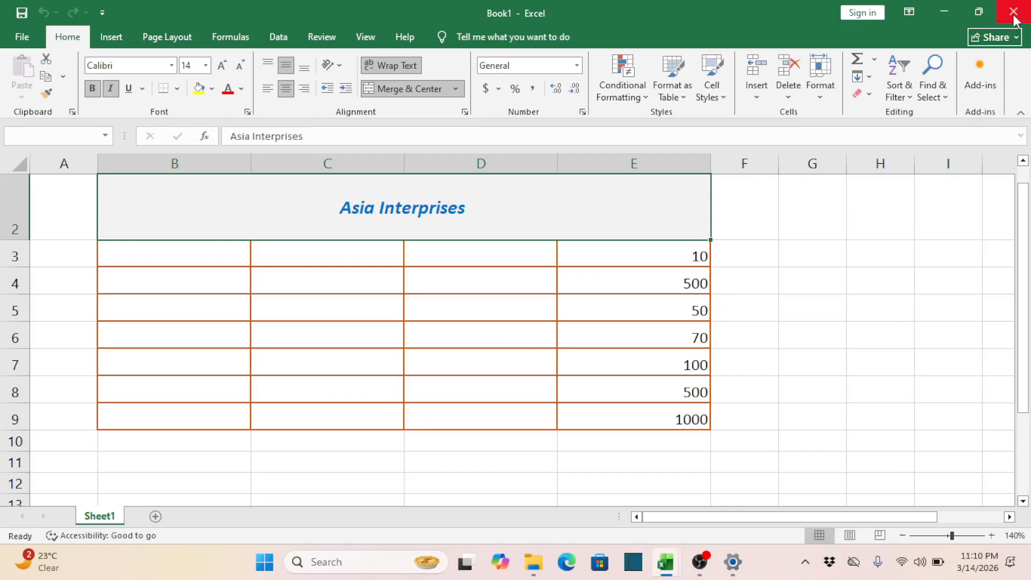
left_click(532, 301)
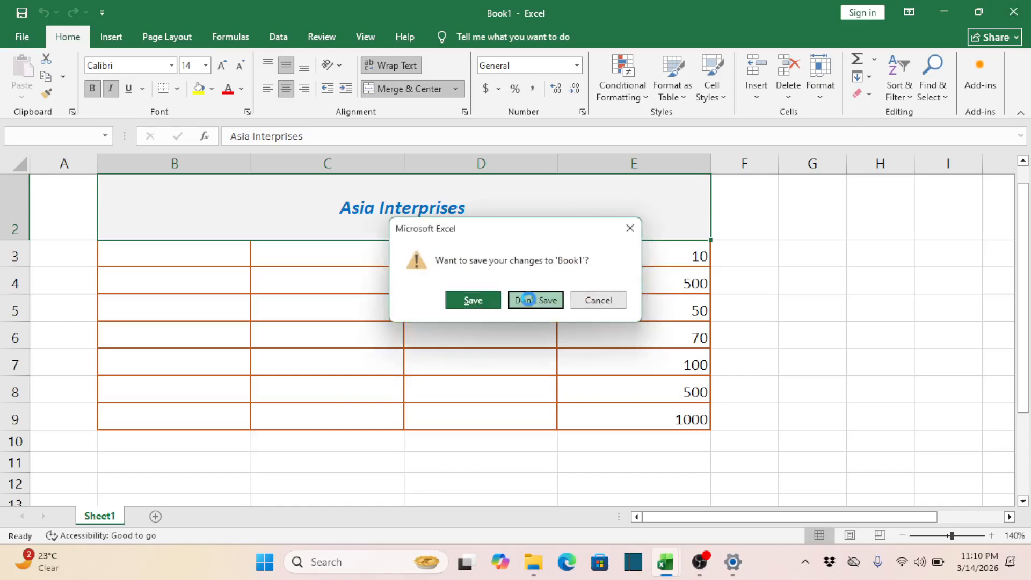
left_click(439, 320)
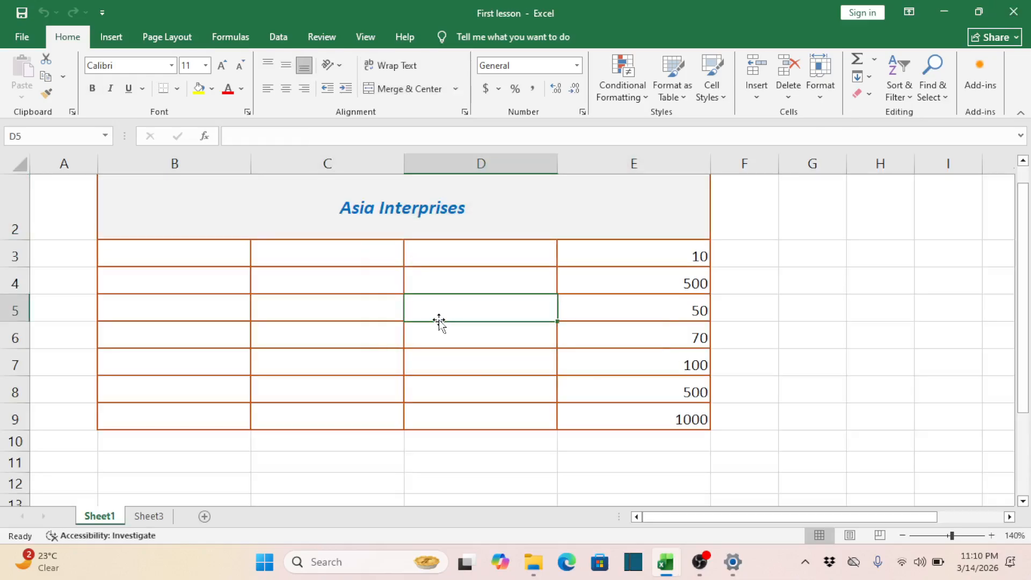
Review the numbers in column E of the Asia Interprises table cell by cell, from E3 to E9.
left_click(654, 446)
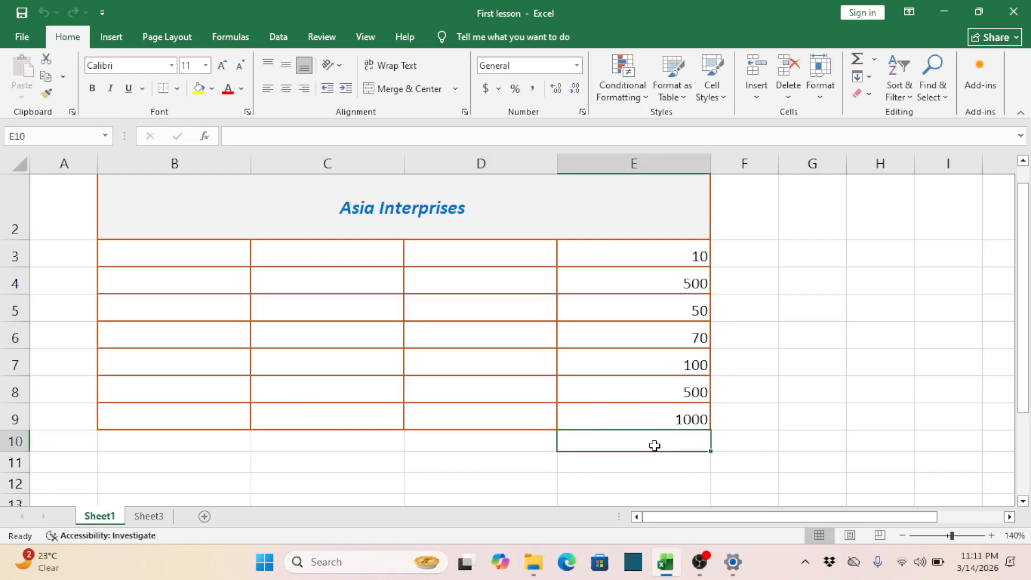
key("Up")
key("Up")
key("Up")
key("Up")
key("Up")
key("Up")
key("Up")
key("Up")
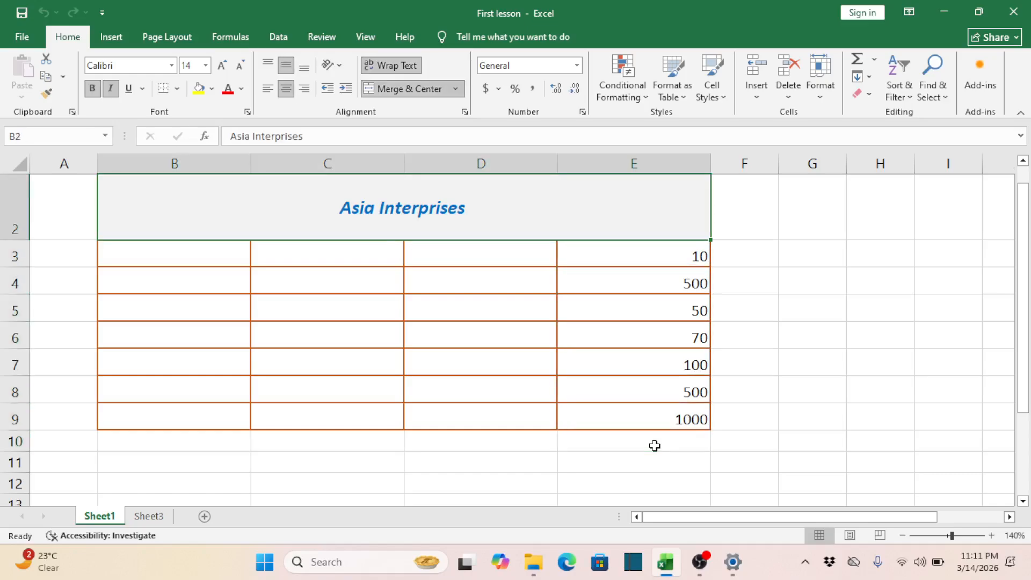
key("Down")
key("Down")
key("Down")
key("Down")
key("Down")
key("Down")
key("Down")
key("Down")
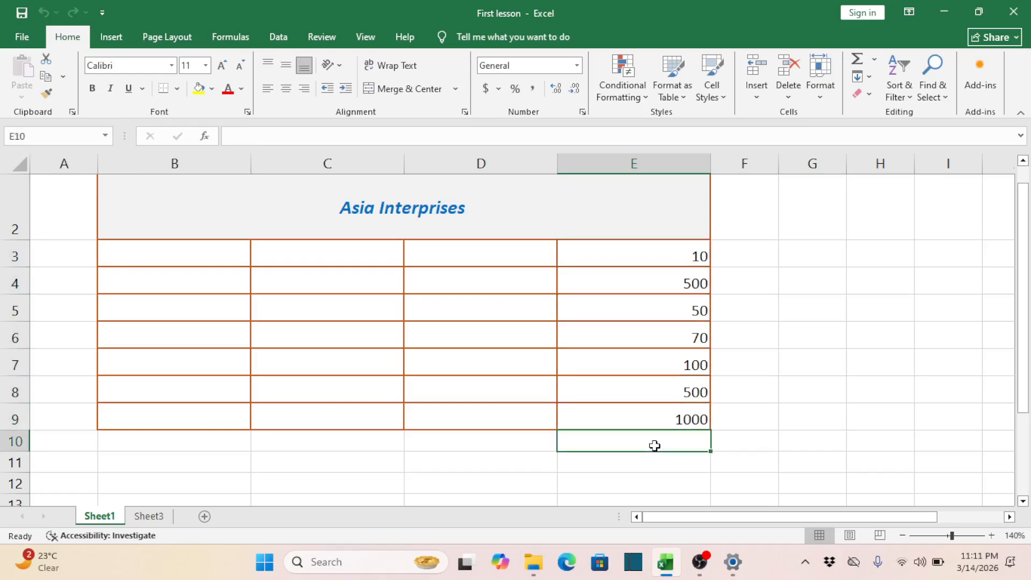
key("Up")
key("Up")
key("Up")
key("Up")
key("Up")
key("Up")
key("Up")
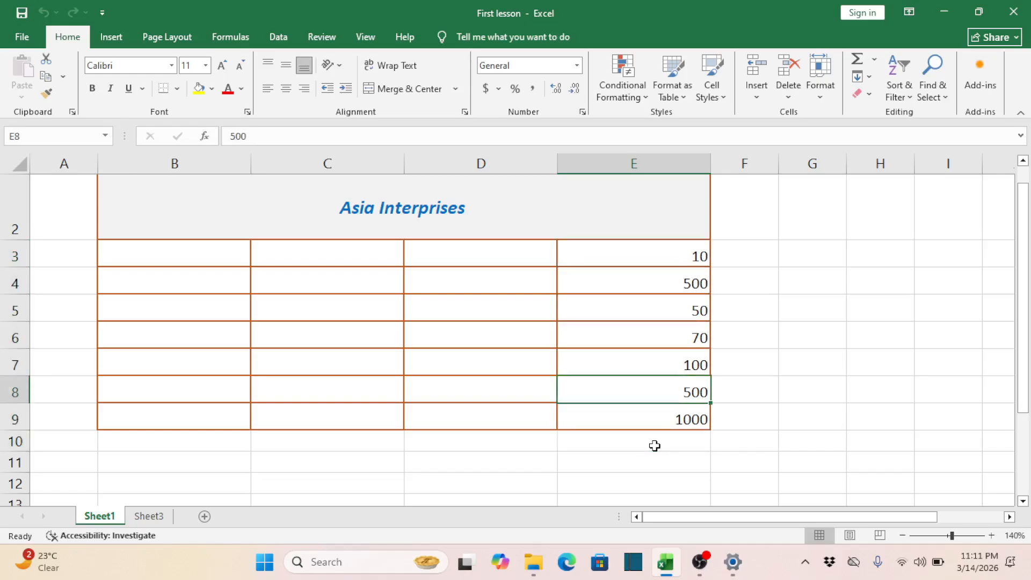
key("Down")
key("Down")
key("Down")
key("Down")
key("Down")
key("Down")
key("Down")
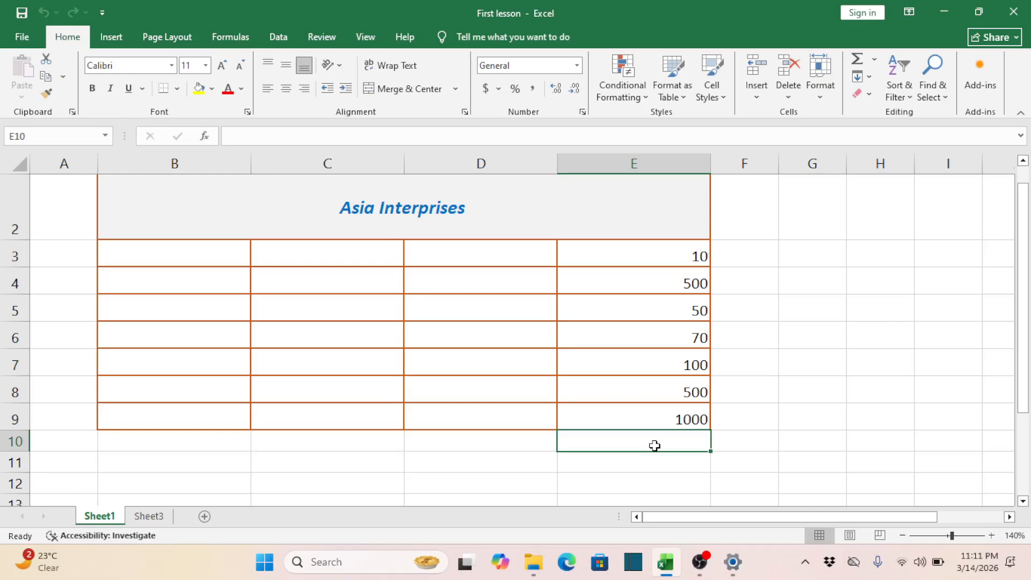
key("Up")
key("Up")
key("Up")
key("Up")
key("Up")
key("Up")
key("Up")
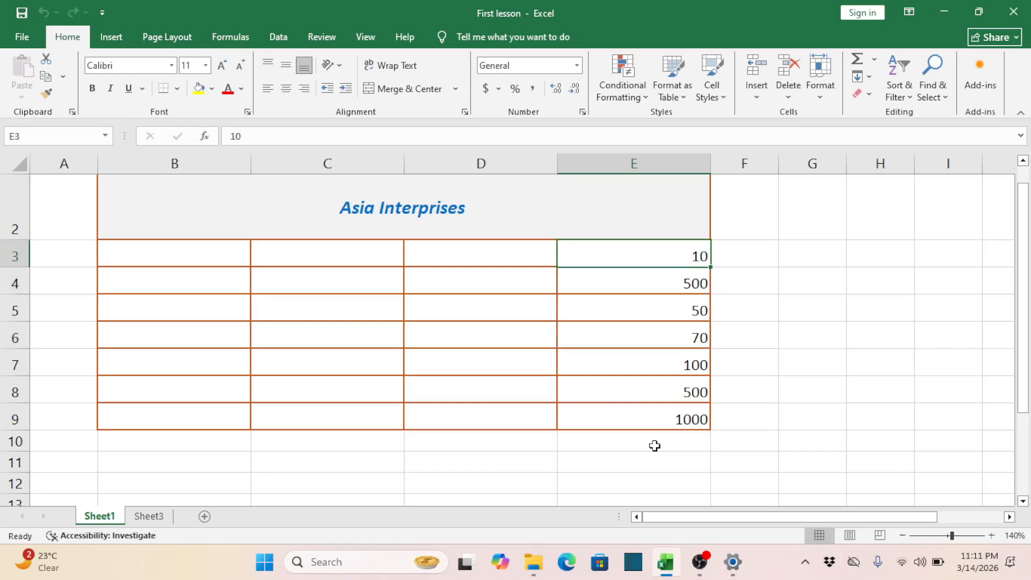
Total the values of E3:E9 in cell E10 with the AutoSum Sum function, and check the resulting formula.
key("Down")
key("Down")
key("Down")
key("Down")
key("Down")
key("Down")
key("Down")
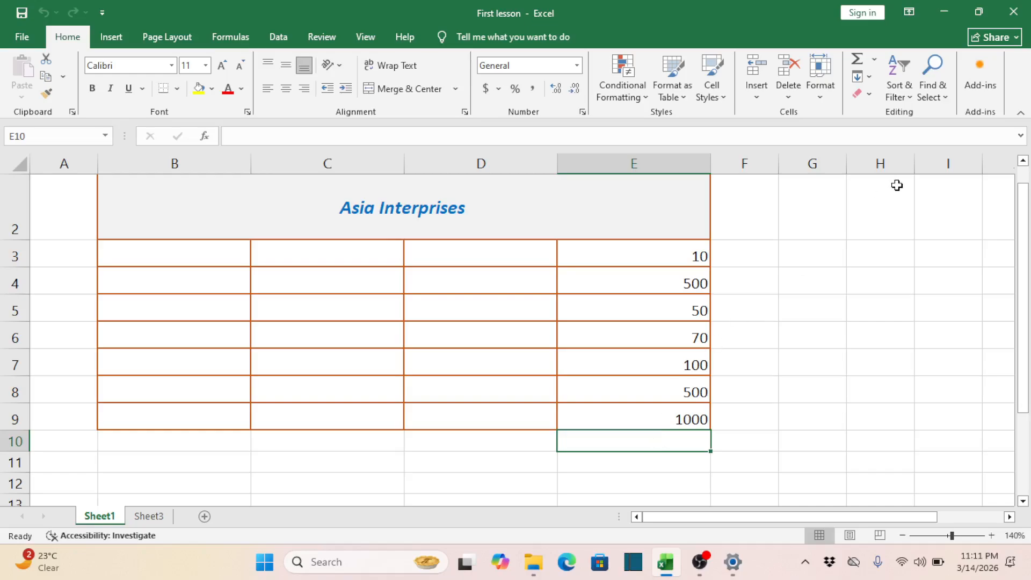
left_click(876, 66)
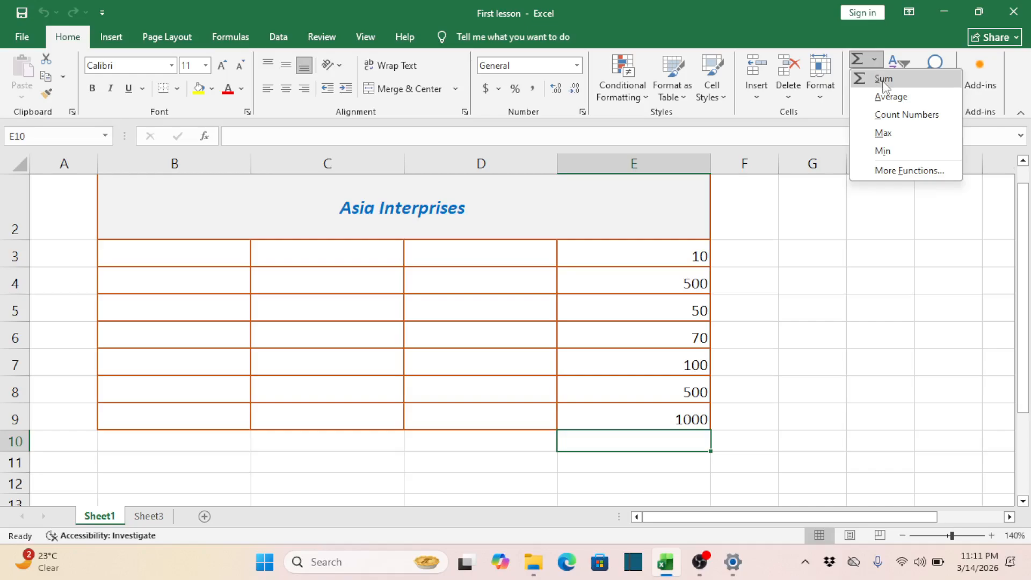
left_click(883, 80)
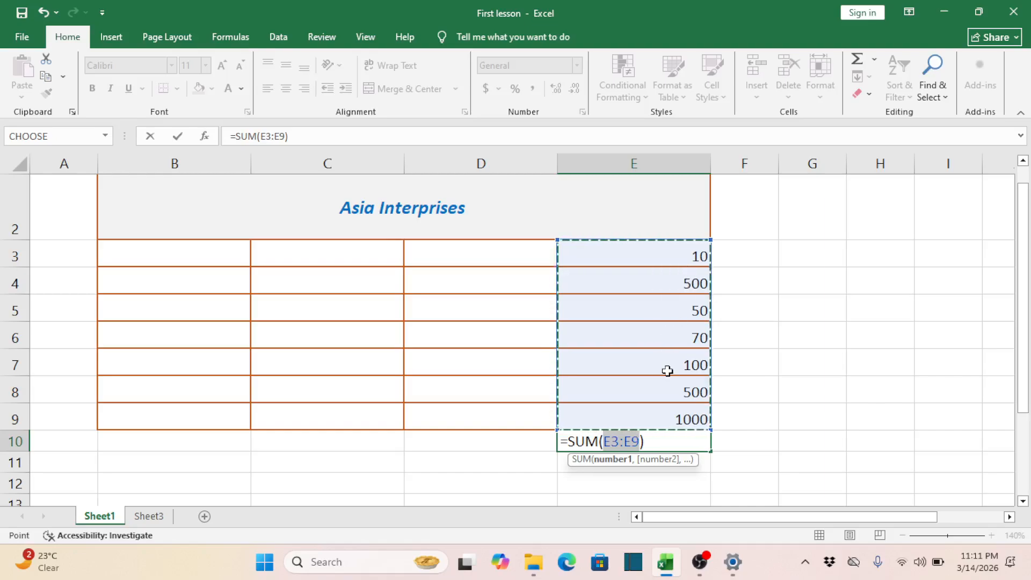
key("Return")
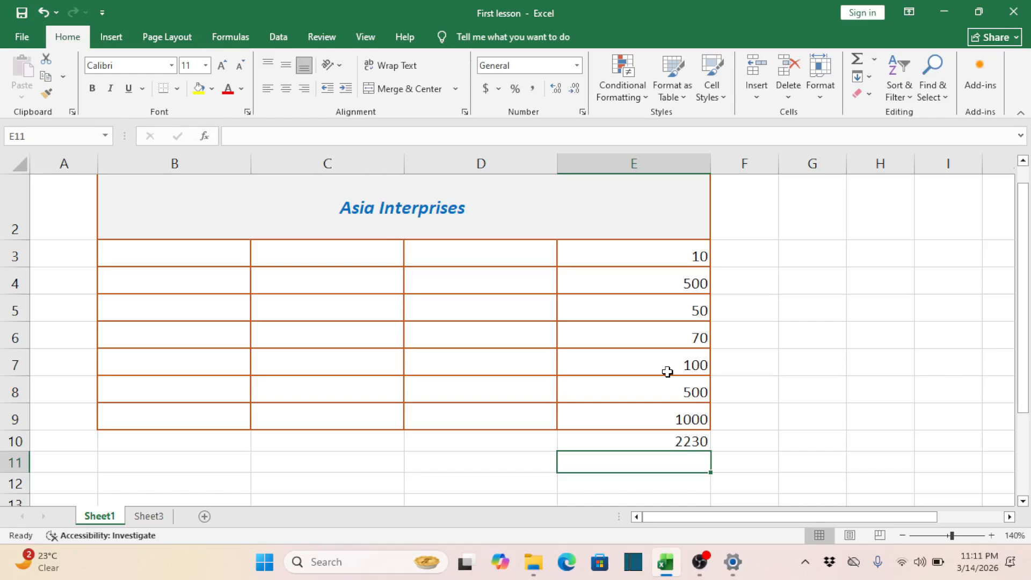
key("Up")
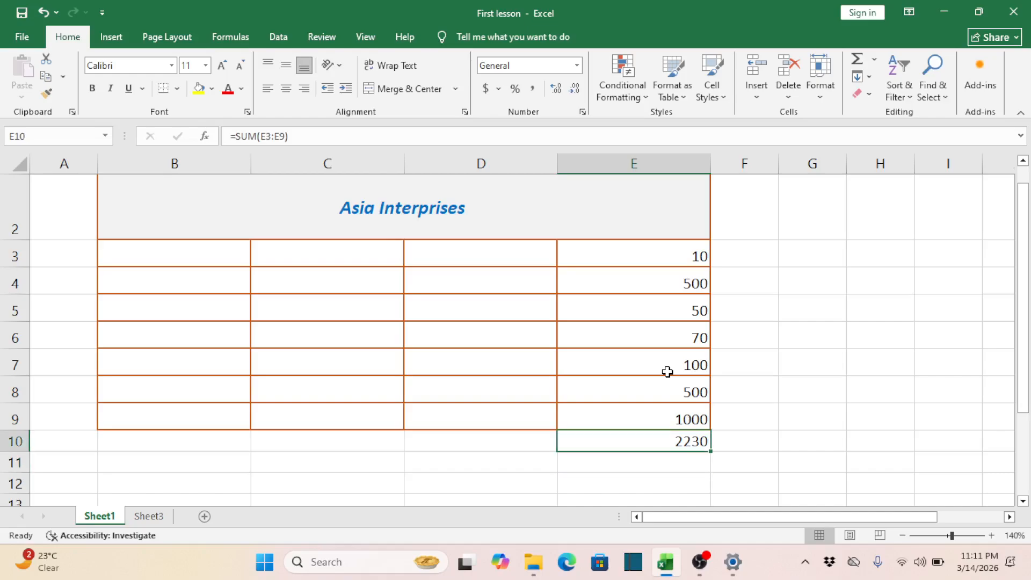
Select the summed range E3:E9 to check it against the total in E10.
key("Up")
key("Up")
key("Up")
key("Up")
key("Up")
key("Up")
key("Up")
key("Up")
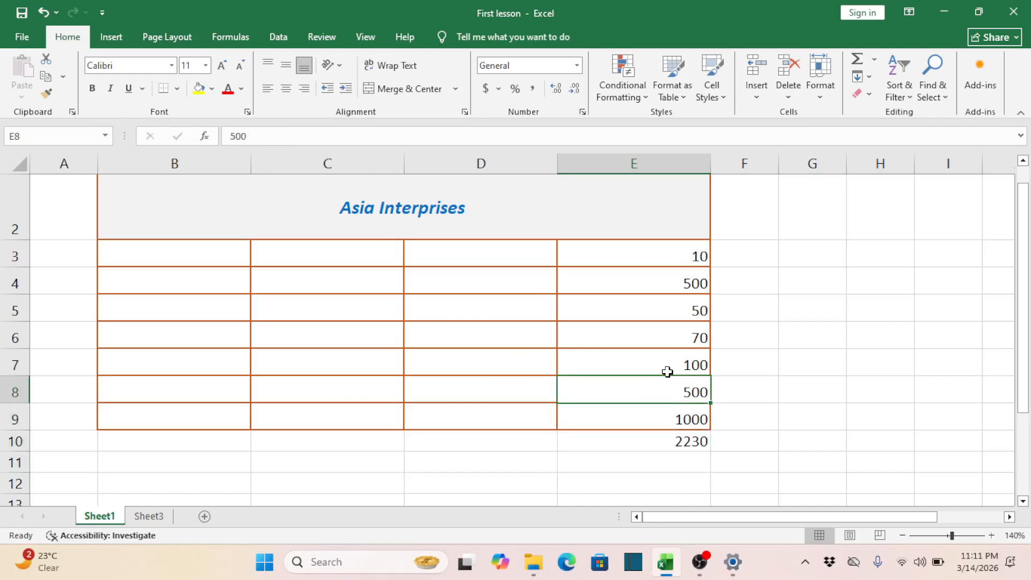
key("Down")
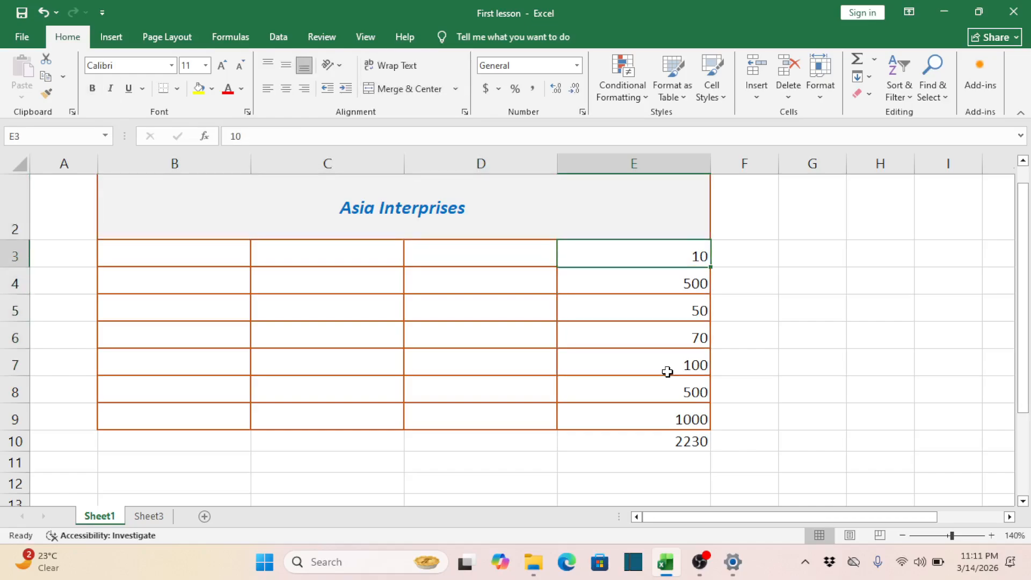
key("shift+Down")
key("shift+Down")
key("shift+Down")
key("shift+Down")
key("shift+Down")
key("shift+Down")
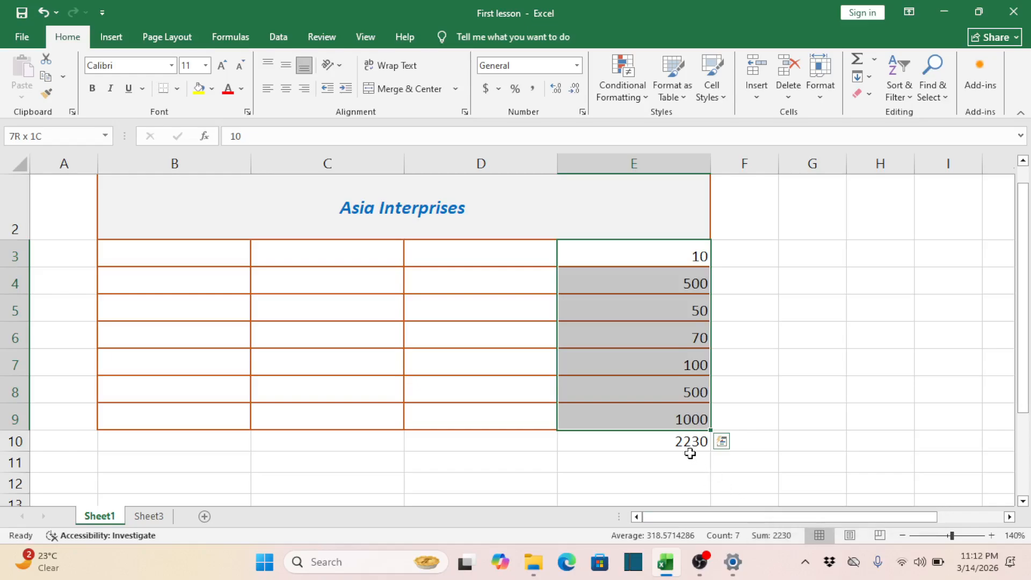
Try replacing the total in cell E10 with the number 44, and undo that entry.
left_click(741, 329)
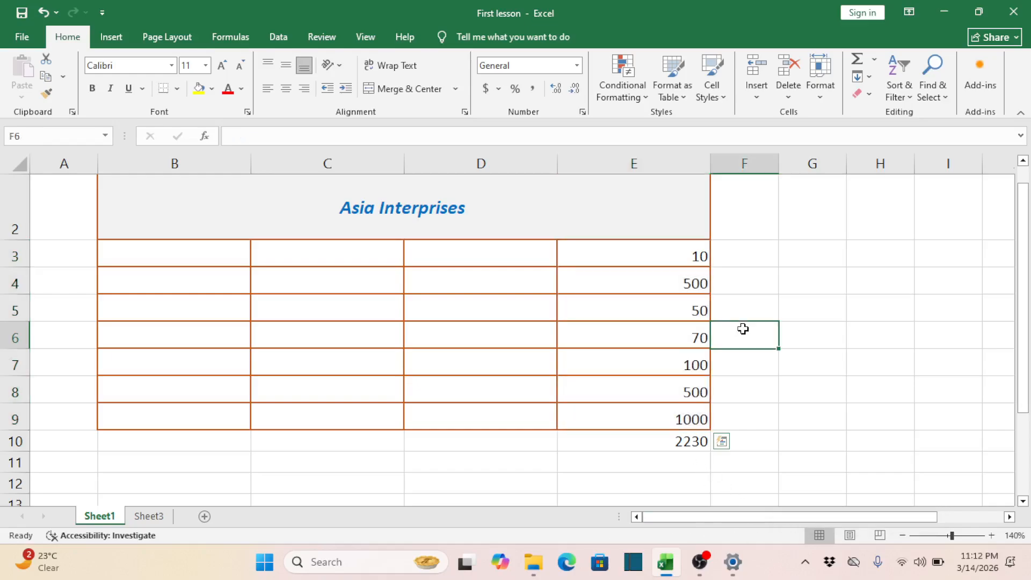
left_click(641, 441)
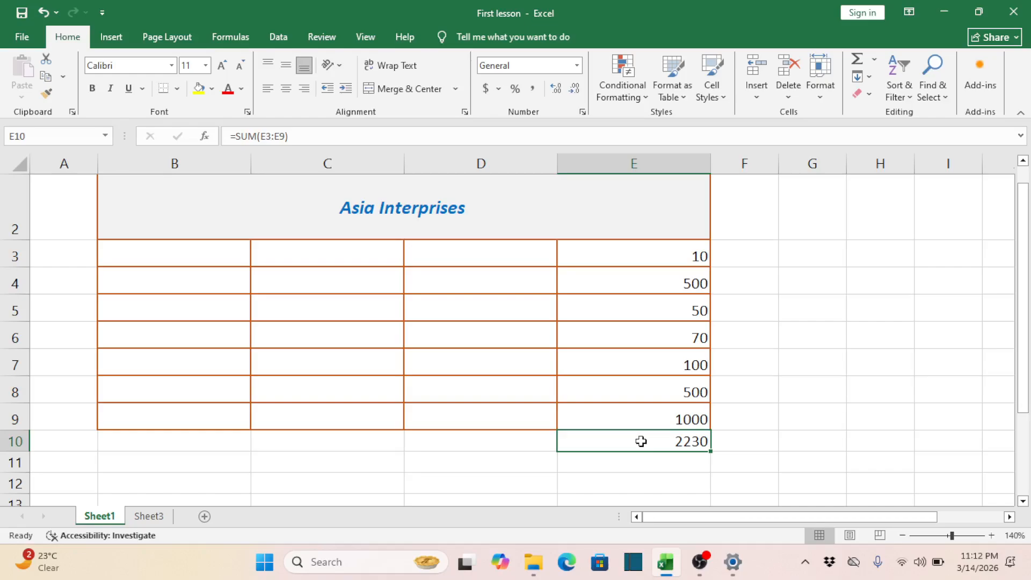
type("44")
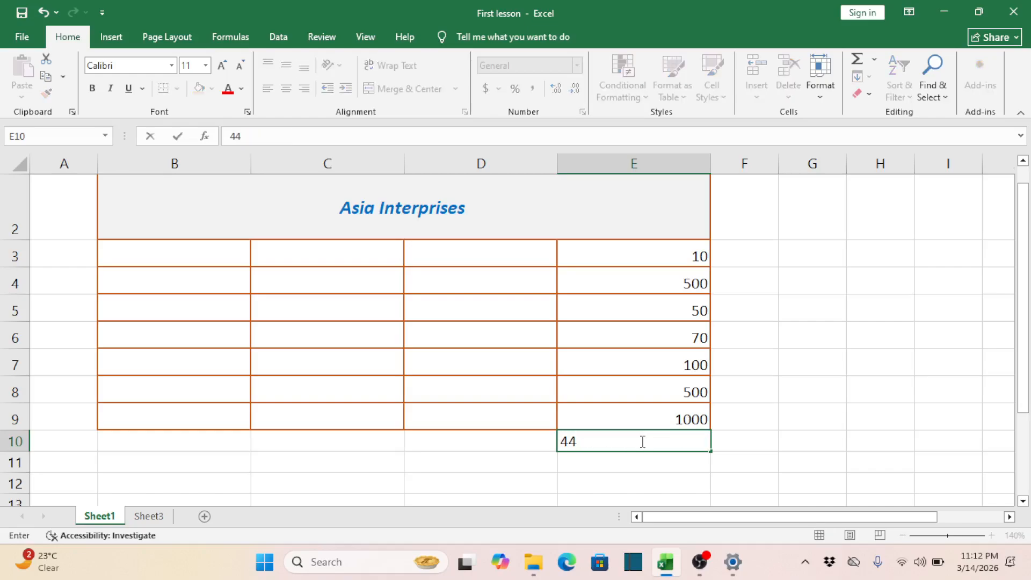
key("Return")
key("ctrl+z")
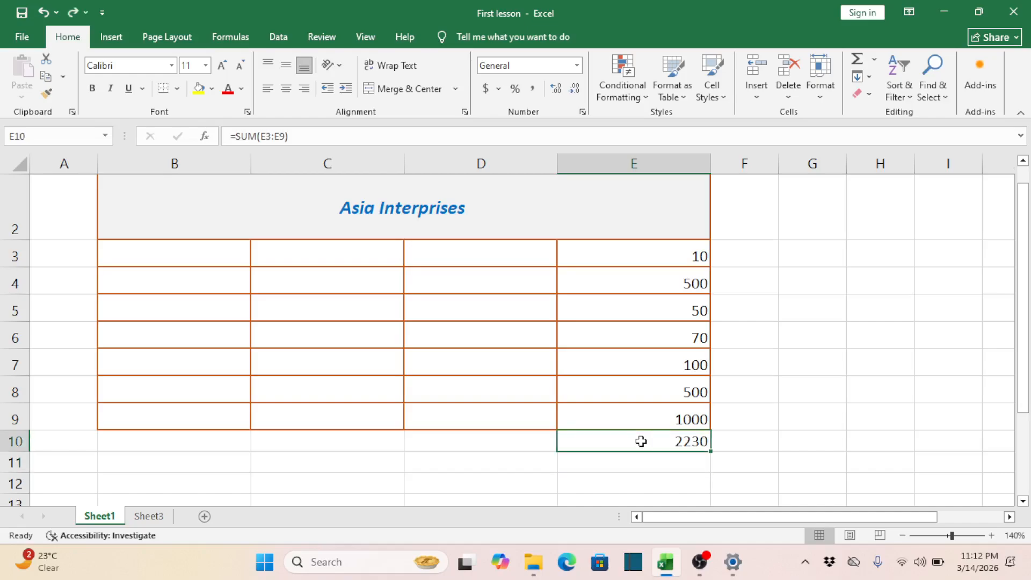
Clear the values in cells E6 and E7 of the Asia Interprises table.
left_click(688, 310)
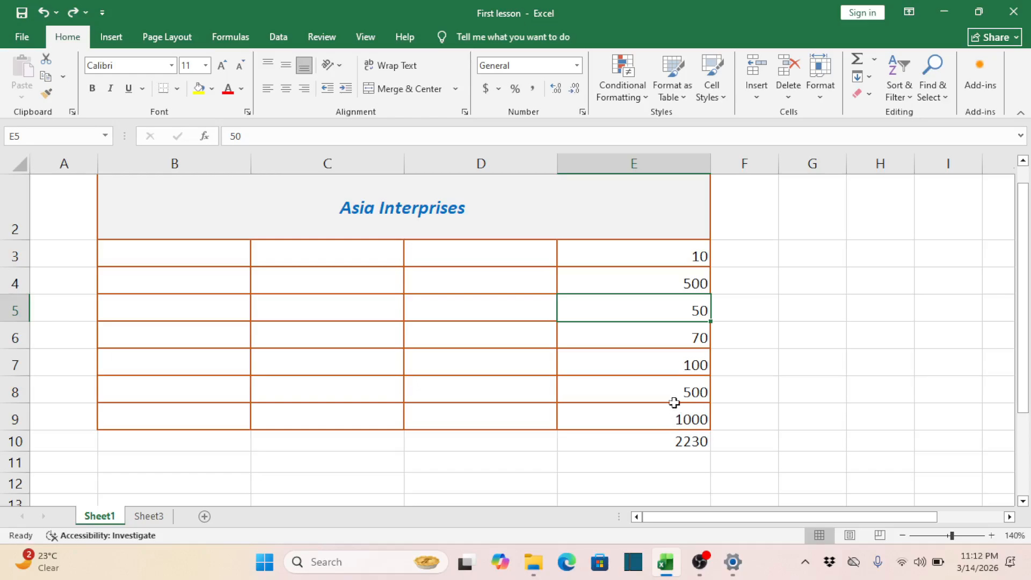
left_click(679, 338)
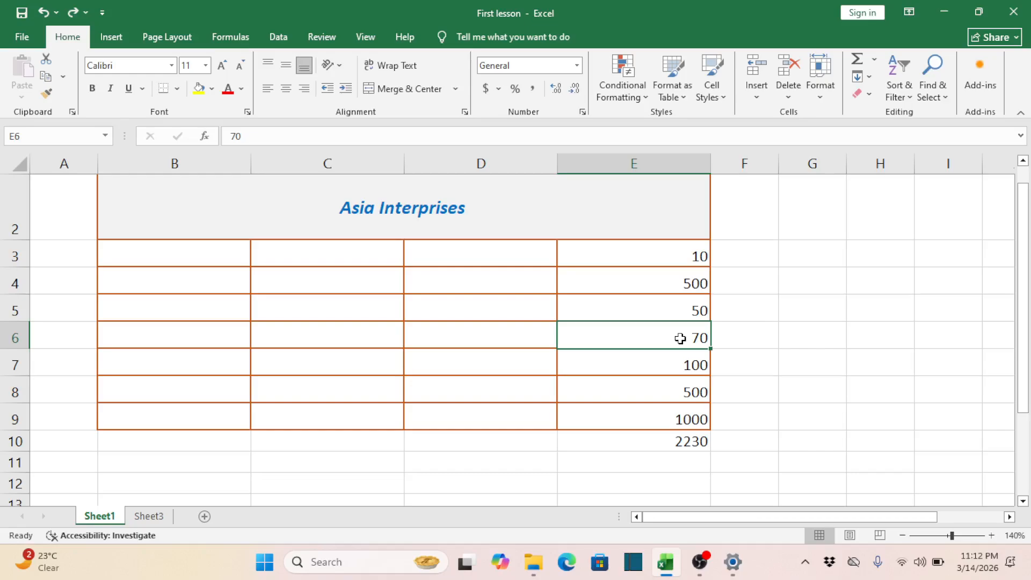
key("Delete")
left_click(676, 370)
key("Delete")
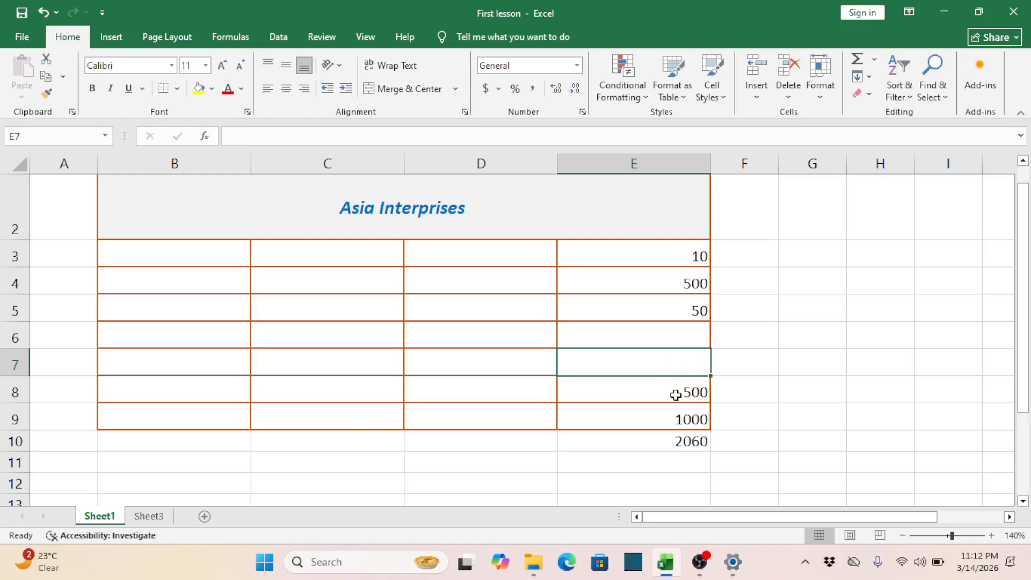
Enter 500 in the empty cell E6 to test how the total in E10 responds.
left_click(683, 335)
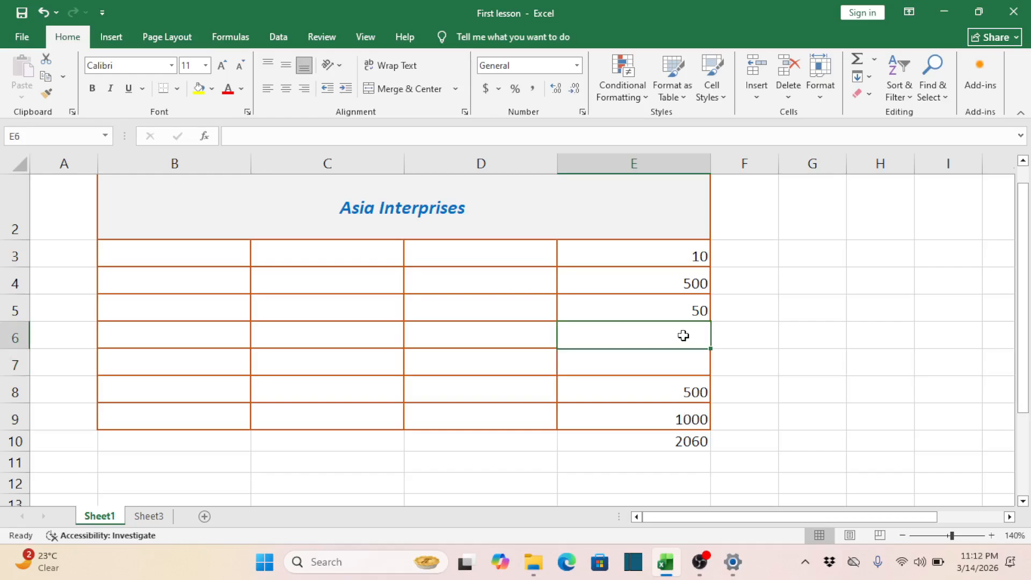
type("500")
key("Up")
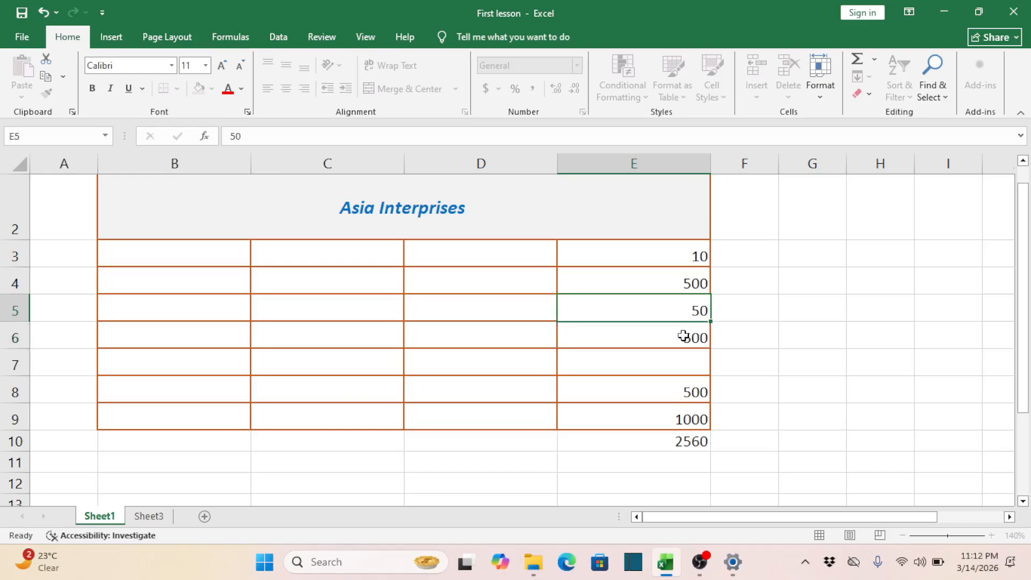
Set cell E6 to 1000, fill that value down into E7, and check the total in E10.
left_click(683, 335)
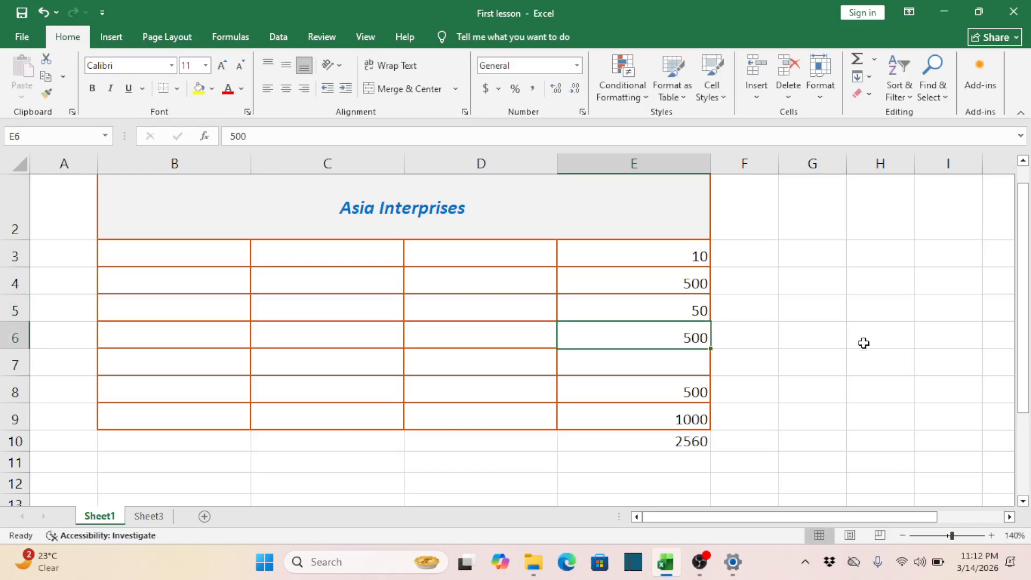
type("1000")
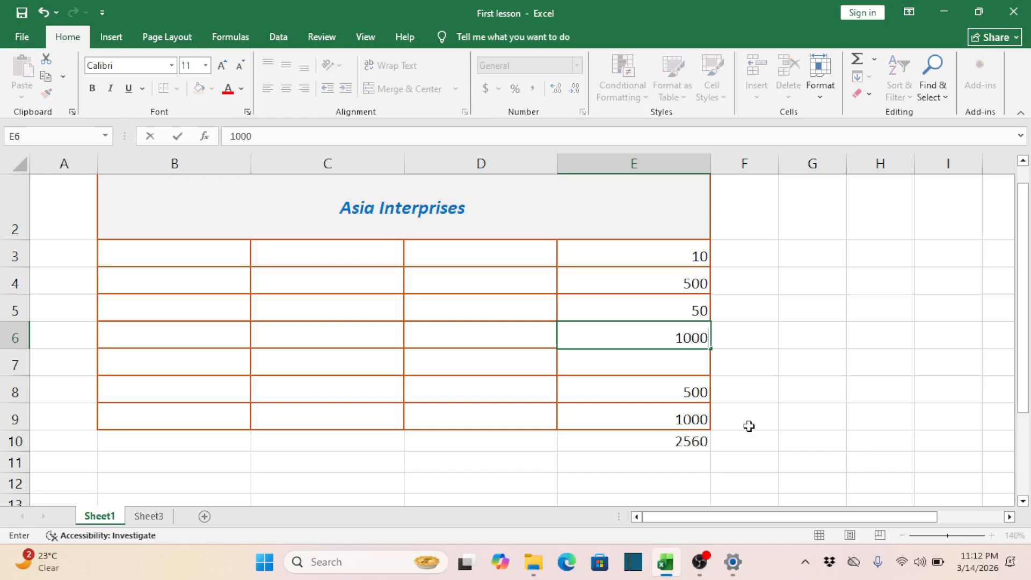
key("Return")
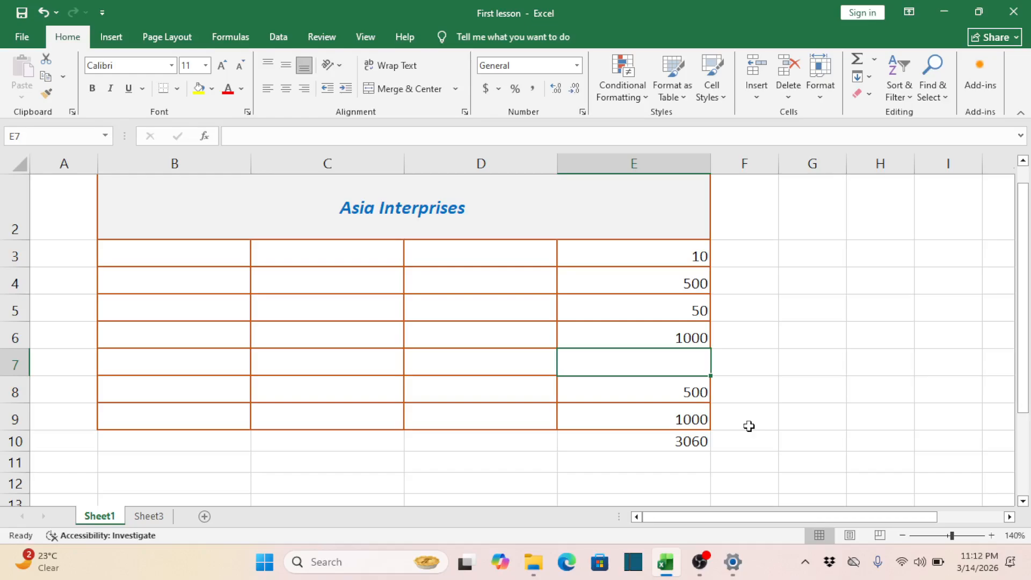
key("ctrl+d")
key("Down")
key("Down")
key("Down")
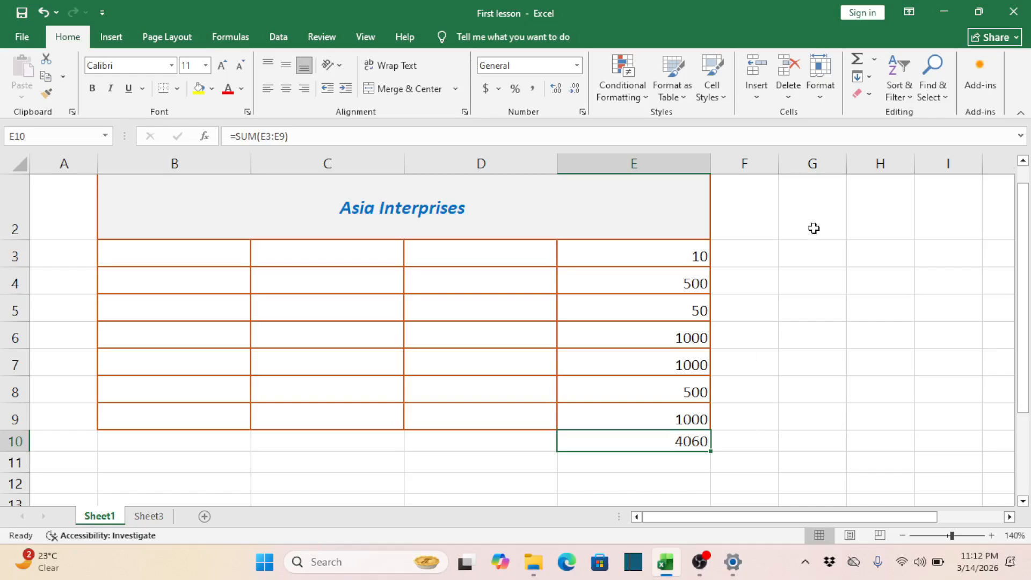
Replace the formula in E10 with the AutoSum Average of E3:E9, and check the resulting formula.
left_click(875, 60)
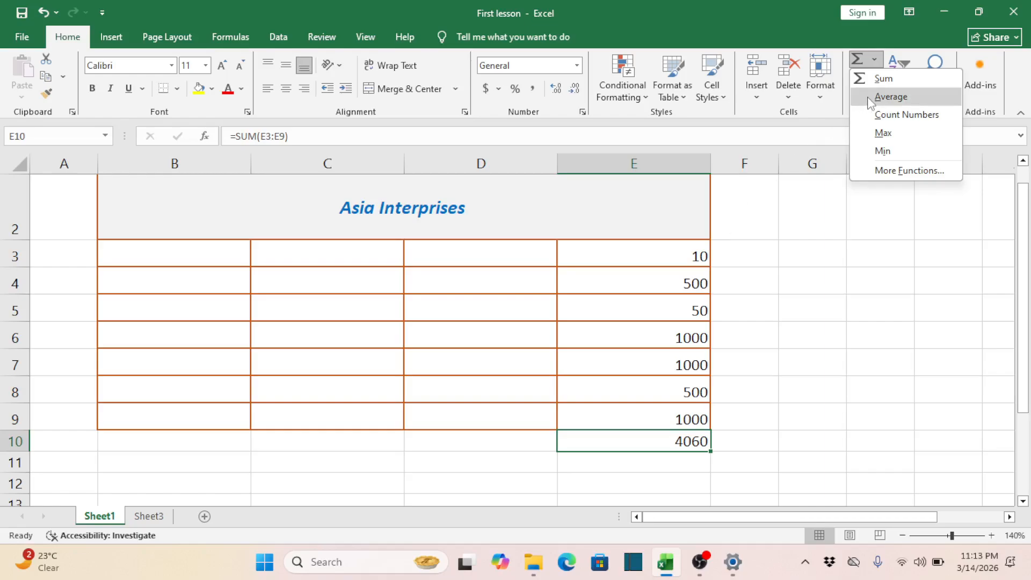
left_click(665, 347)
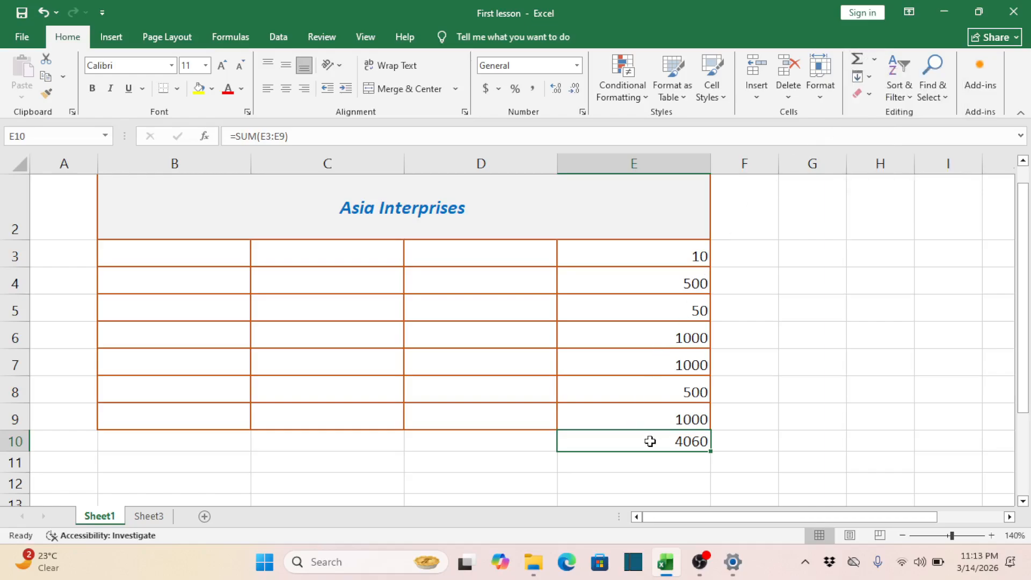
left_click(875, 62)
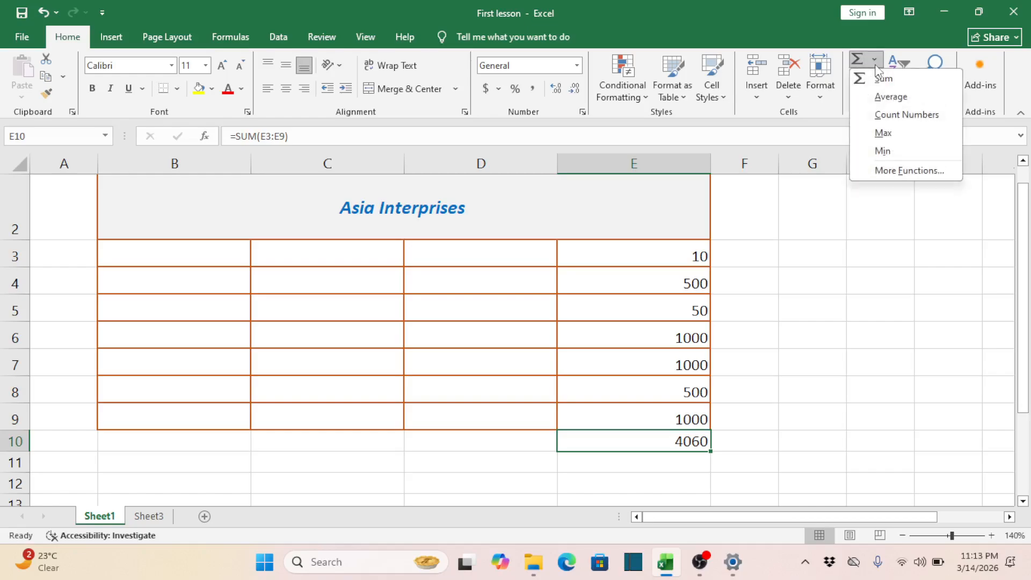
left_click(890, 96)
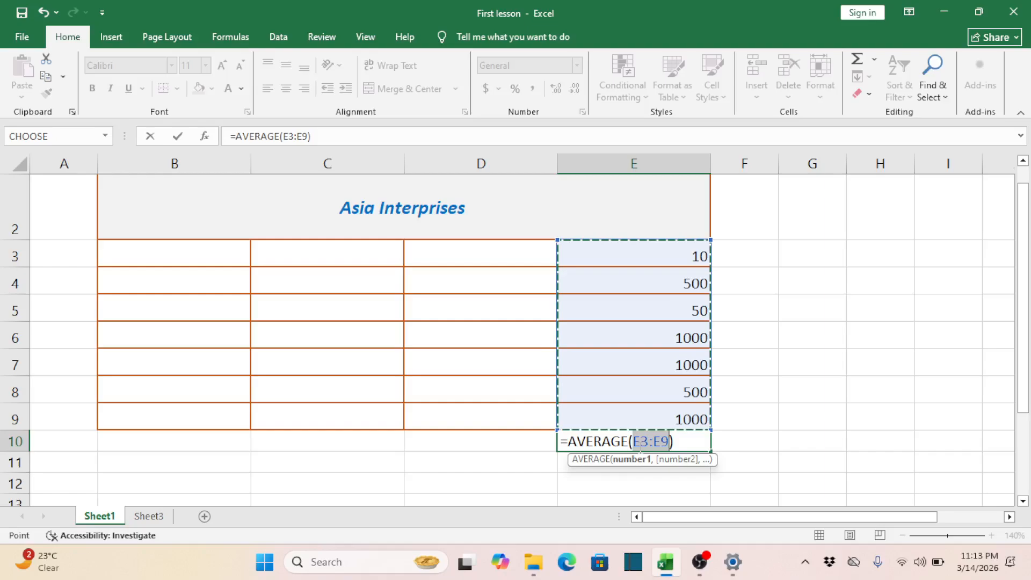
key("Return")
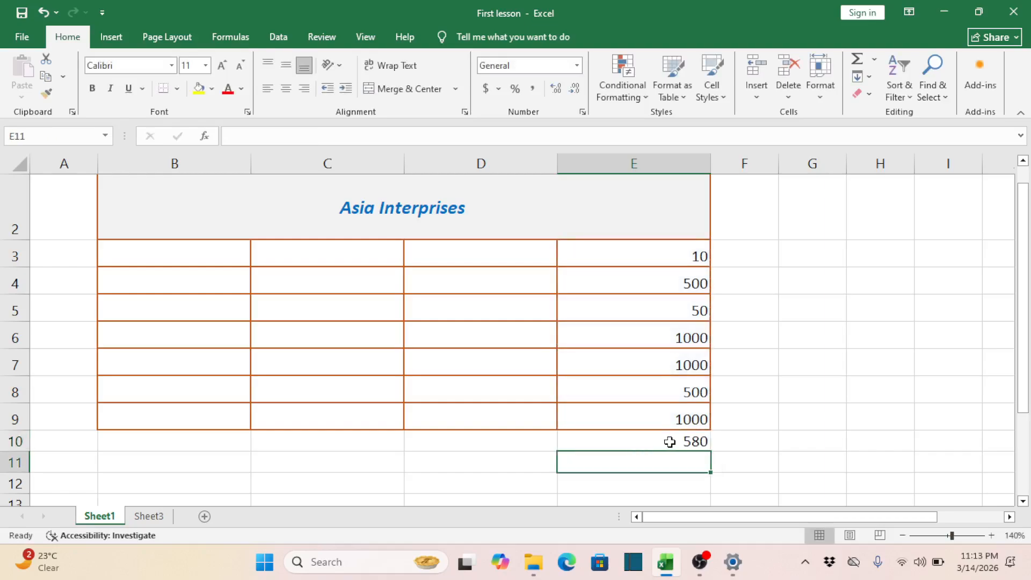
left_click(670, 441)
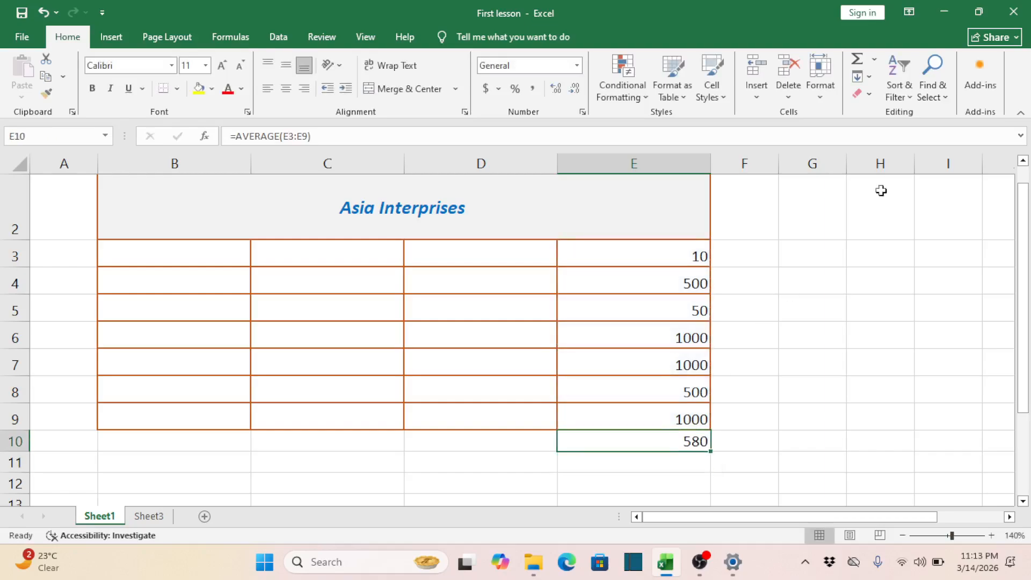
Replace the formula in E10 with the AutoSum Count Numbers function for E3:E9, and check the result.
left_click(875, 60)
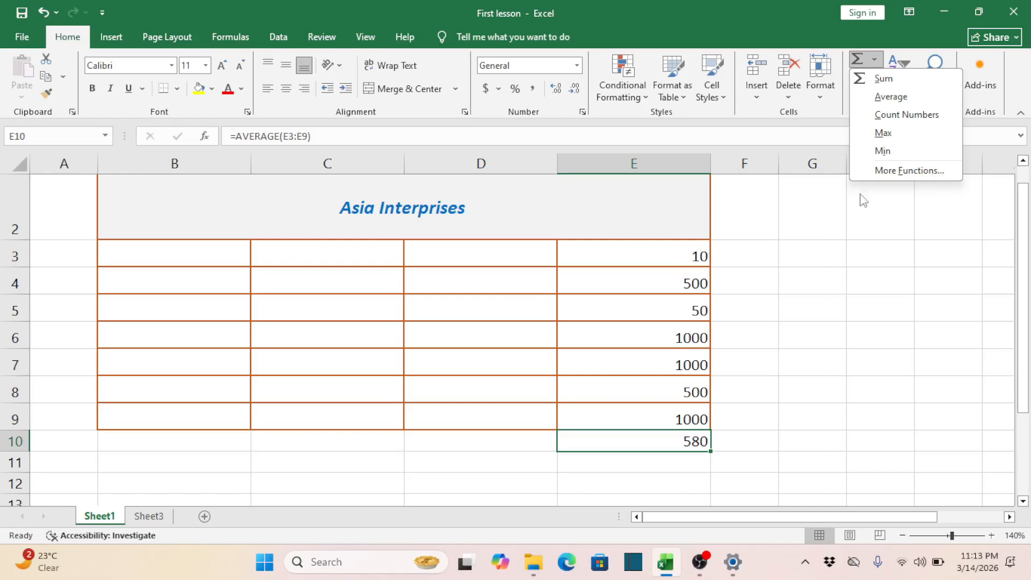
left_click(890, 115)
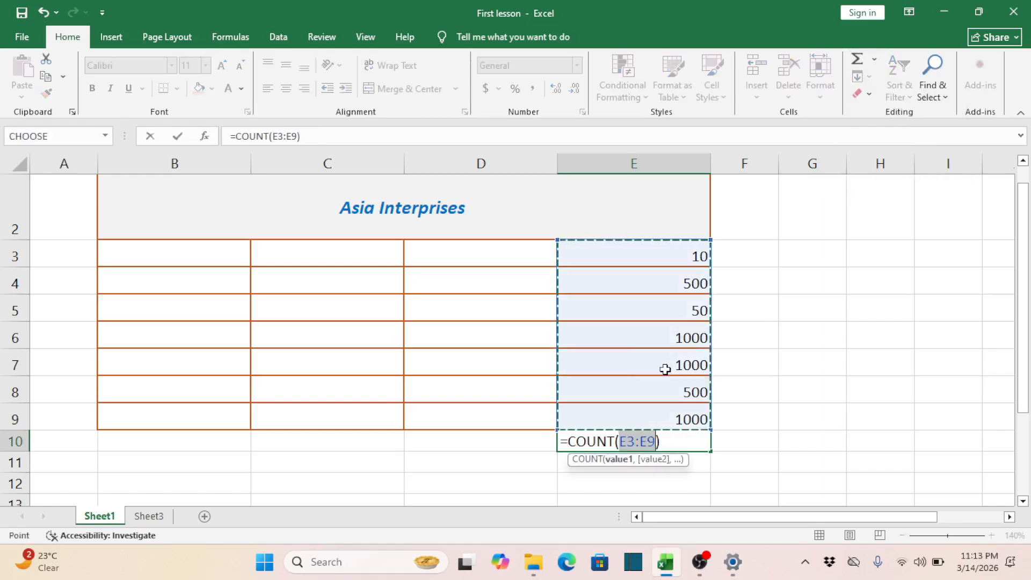
key("Return")
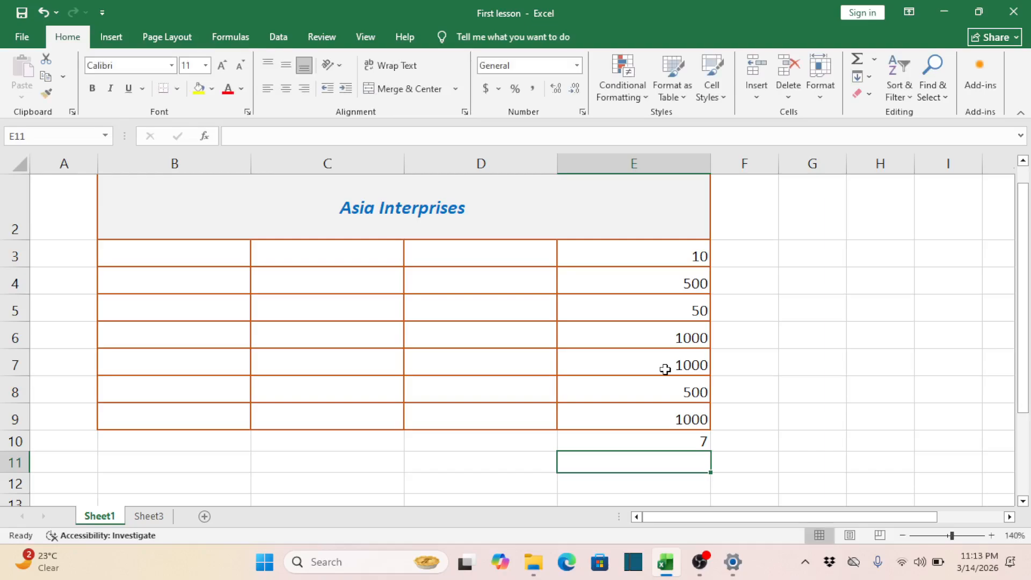
left_click(659, 440)
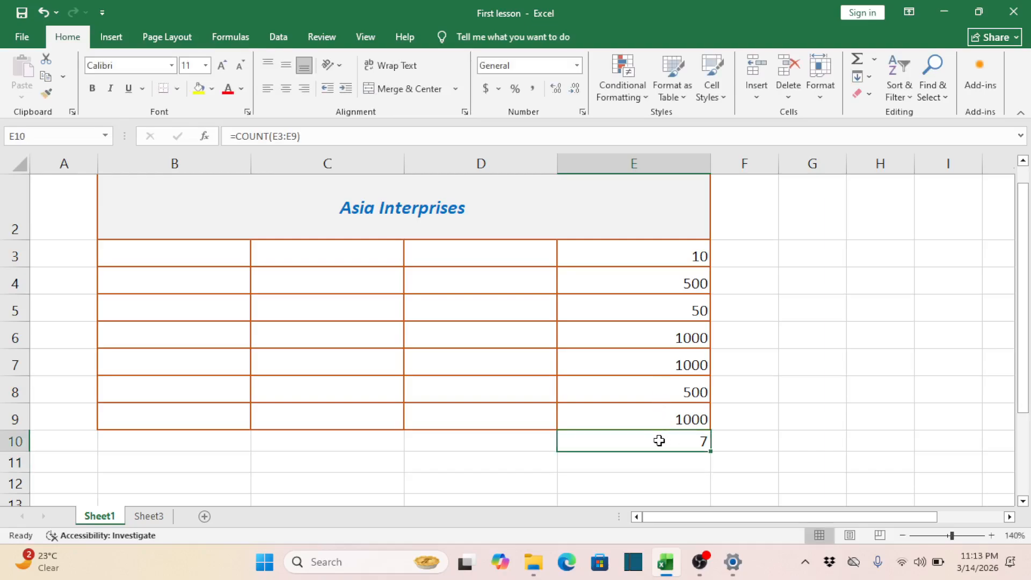
Step through the cells from E3 to E9 to verify the count in E10.
left_click(679, 262)
left_click(680, 284)
key("Down")
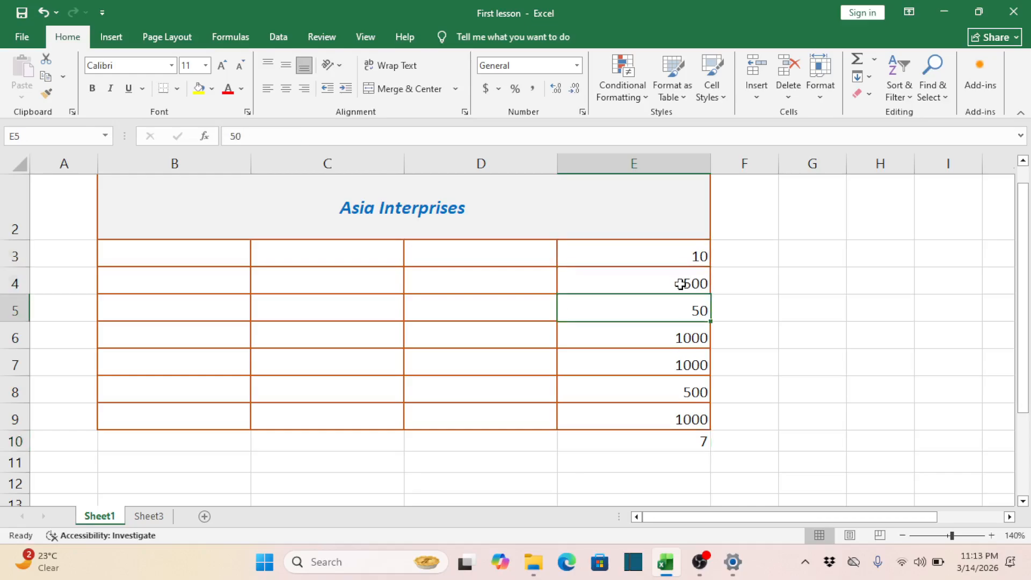
key("Down")
key("Down")
key("Down")
key("Down")
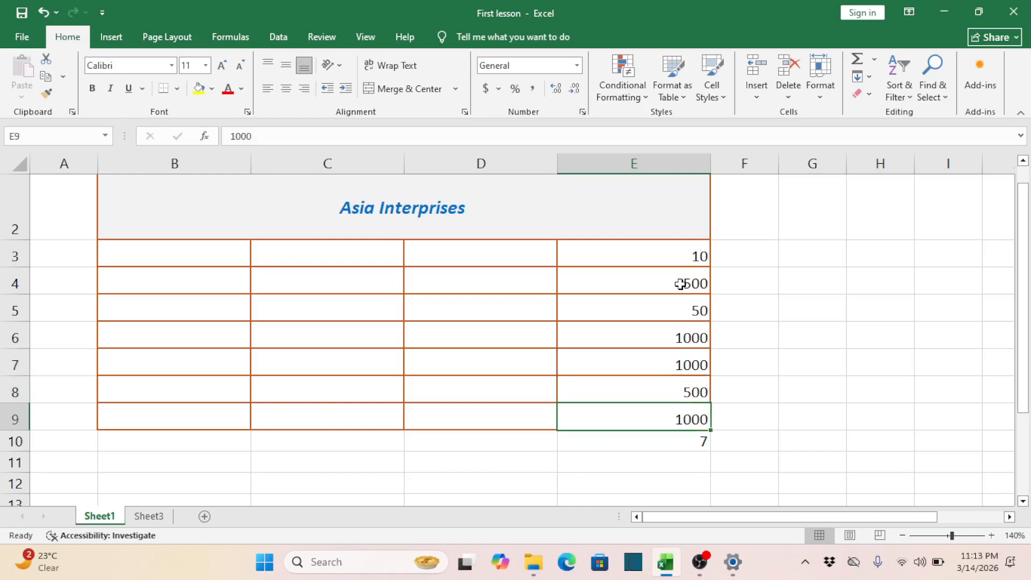
left_click(649, 440)
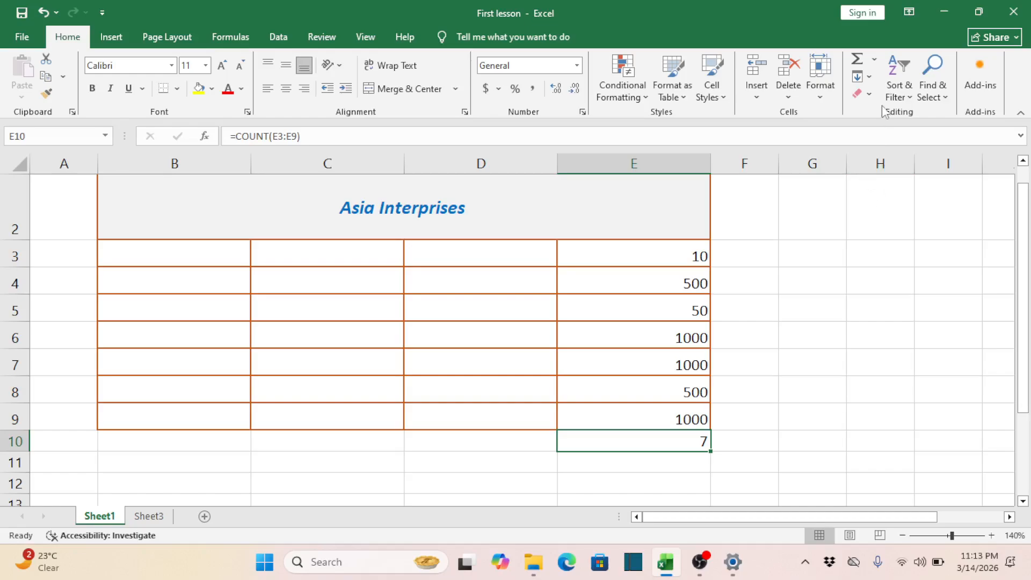
Find the largest value of E3:E9 in cell E10 with the AutoSum Max function, and check the formula.
left_click(874, 60)
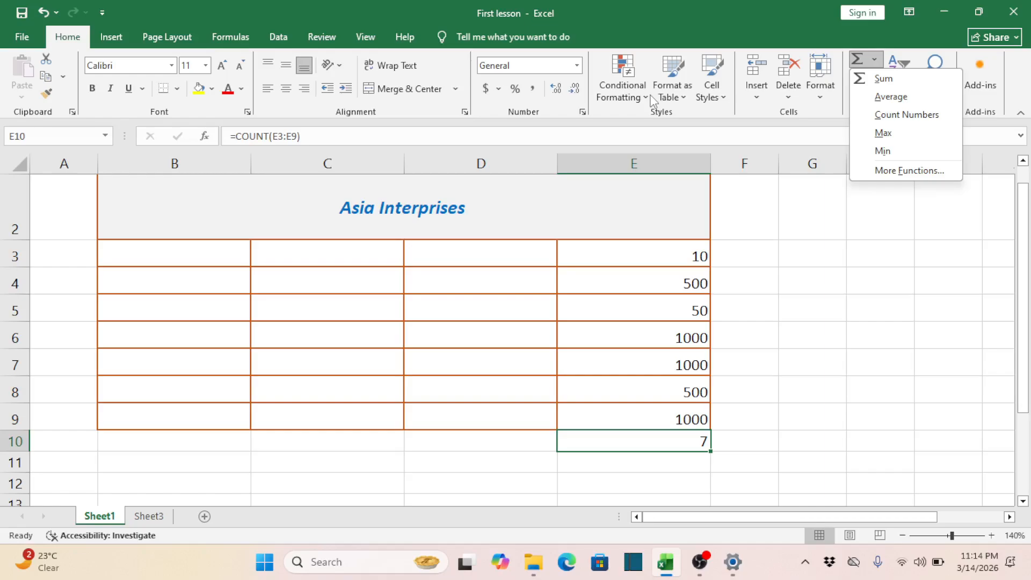
left_click(882, 133)
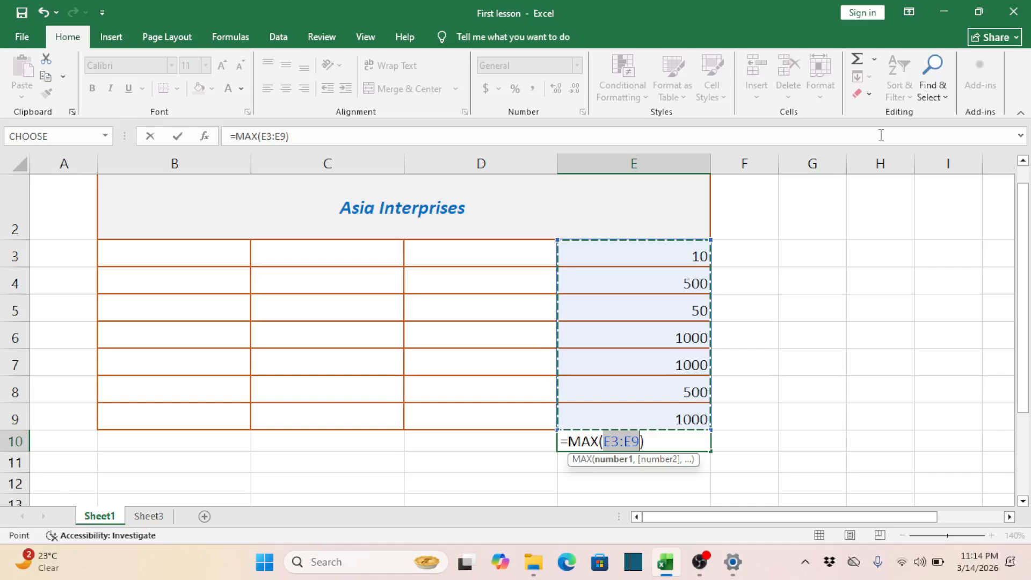
key("Return")
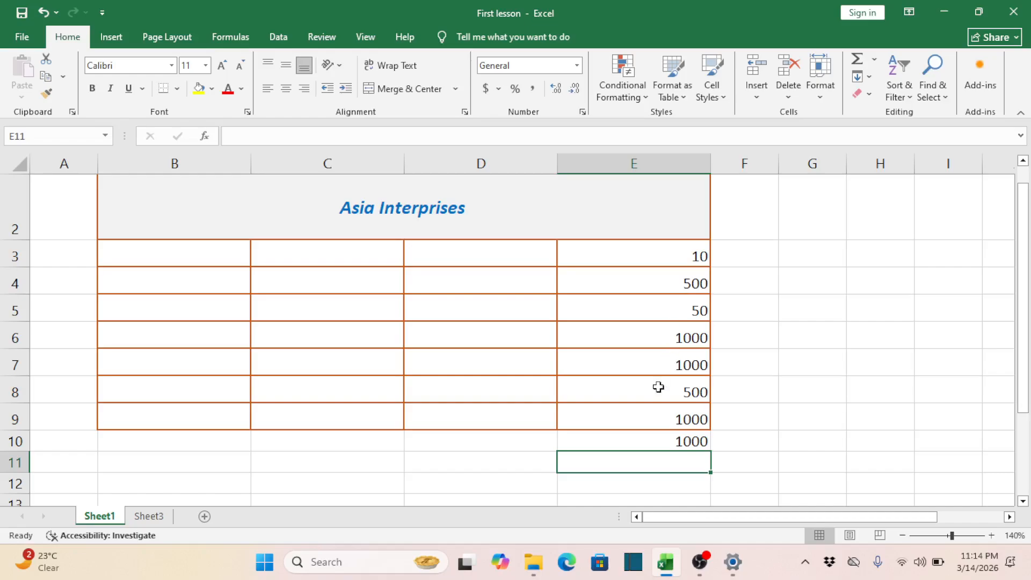
left_click(665, 442)
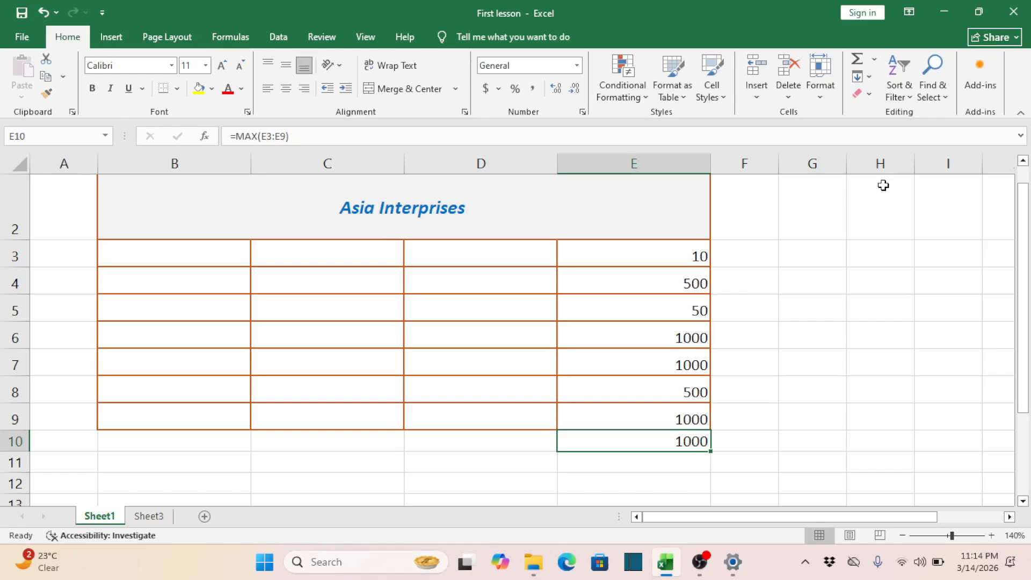
Find the smallest value of E3:E9 in cell E10 with the AutoSum Min function.
left_click(875, 60)
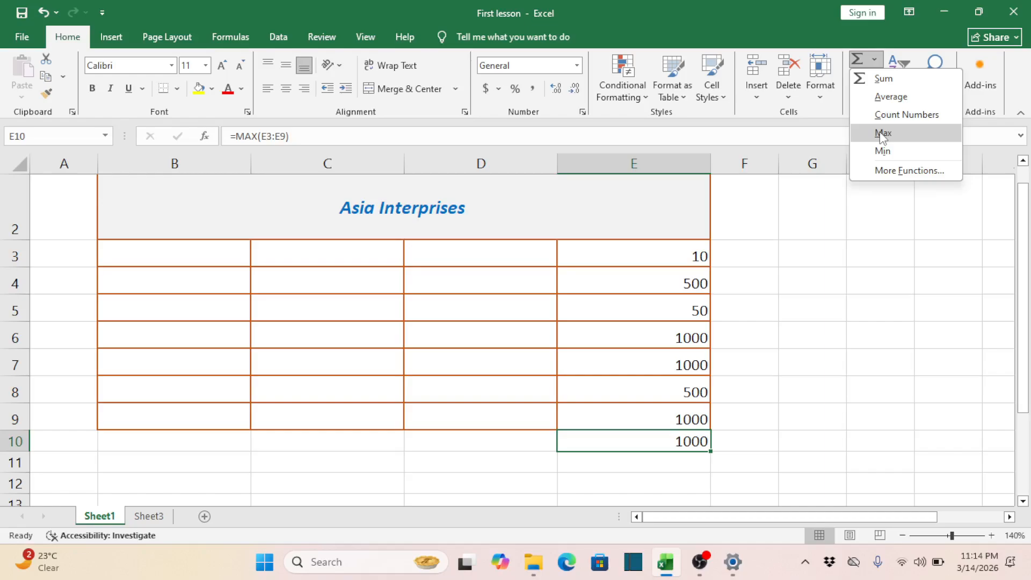
left_click(883, 151)
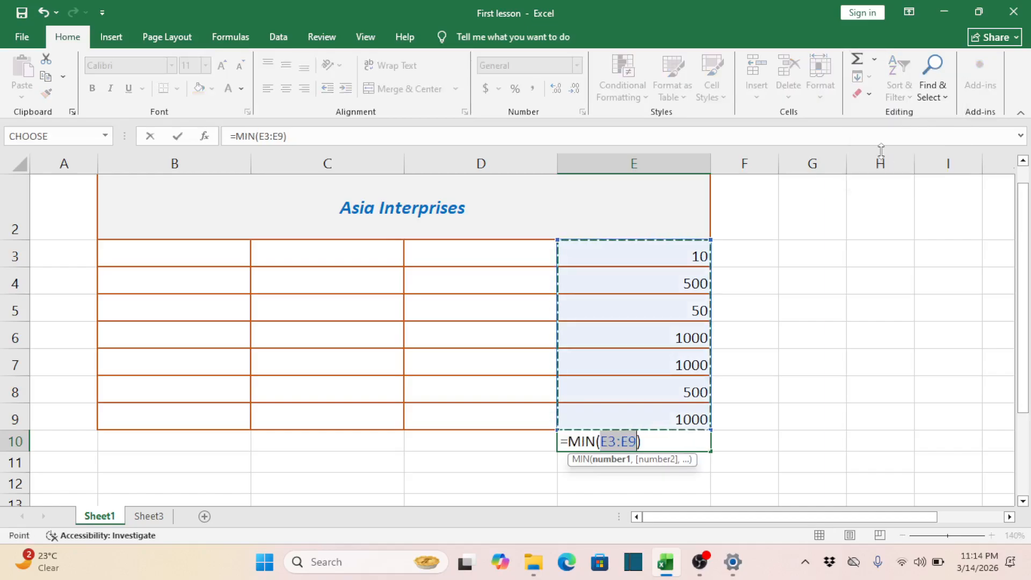
key("Return")
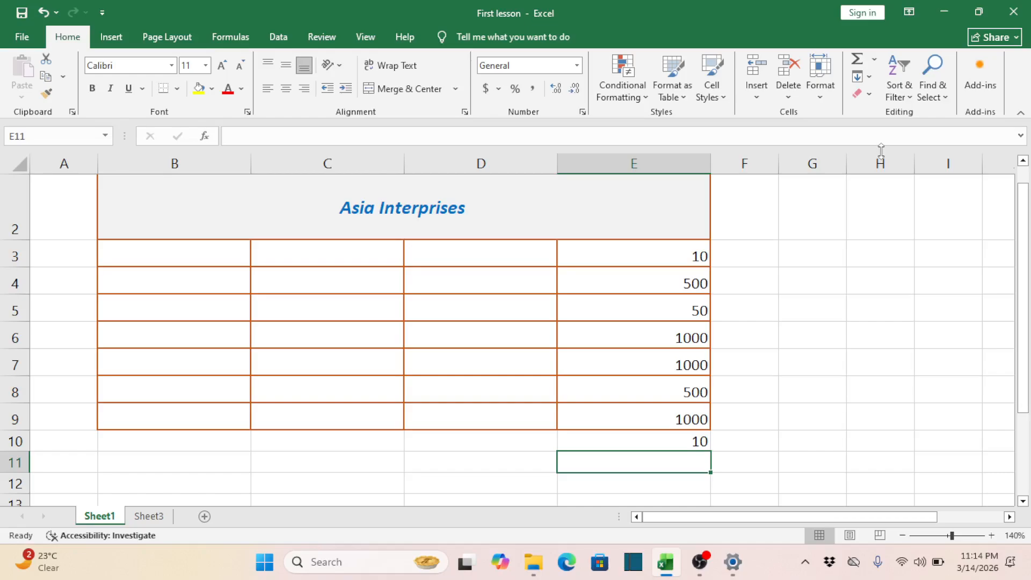
Undo the Min, Max and Count Numbers formulas in E10, going back to the Average formula.
key("ctrl+z")
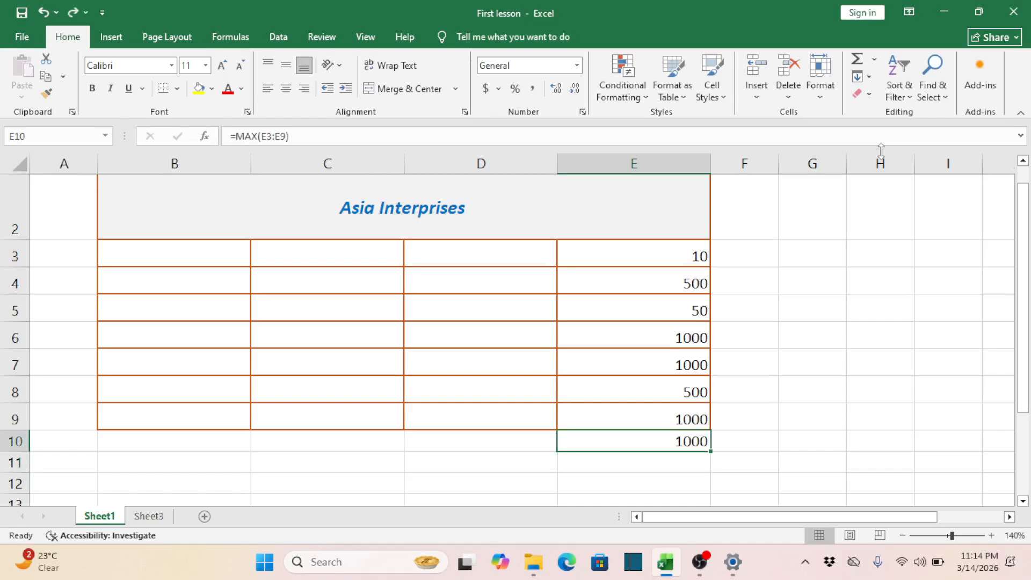
key("ctrl+z")
key("ctrl+z")
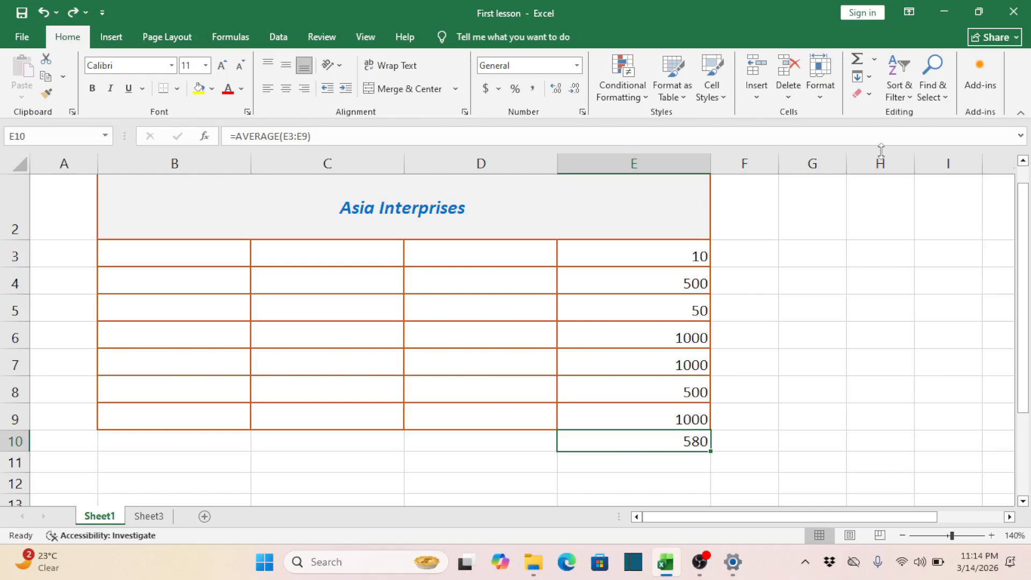
Clear the Average formula from cell E10 and the value from cell E3.
key("Delete")
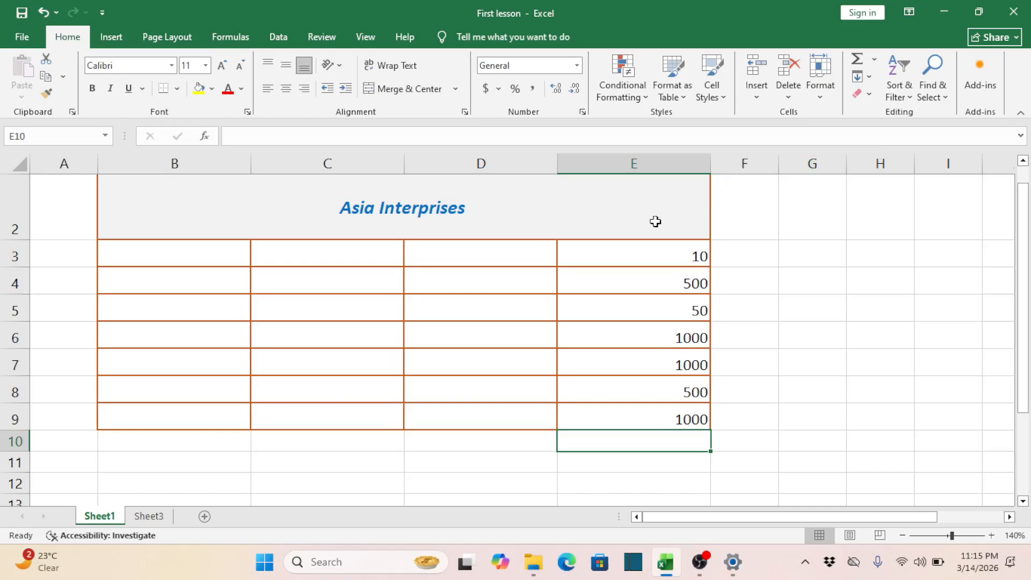
left_click(649, 257)
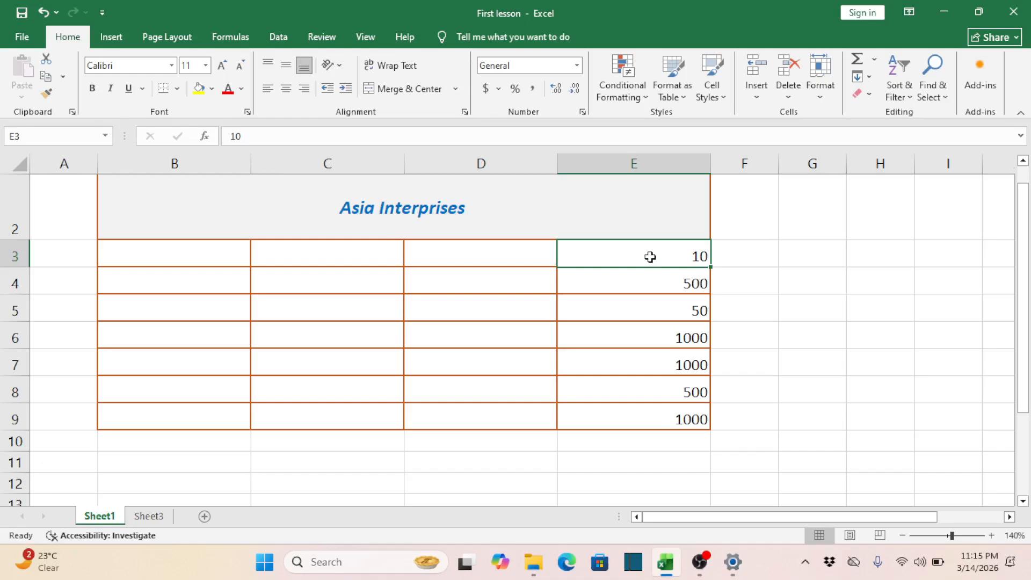
left_click(508, 259)
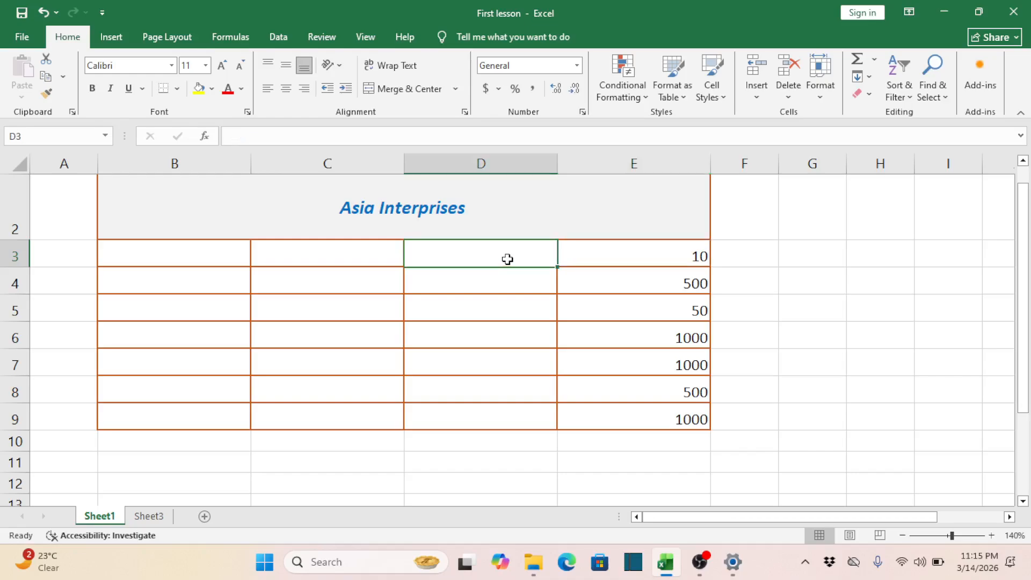
left_click(625, 252)
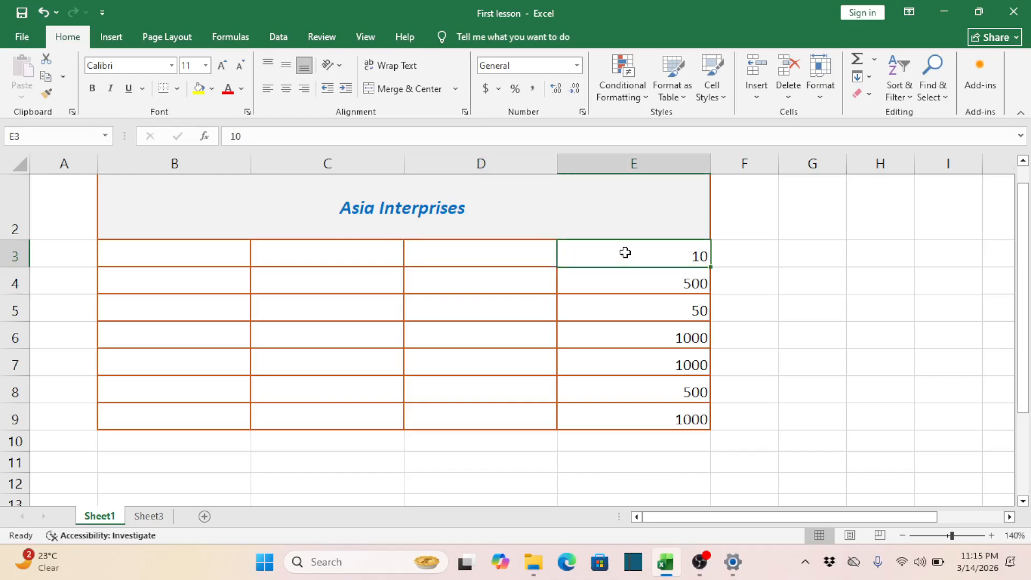
key("Delete")
left_click(908, 98)
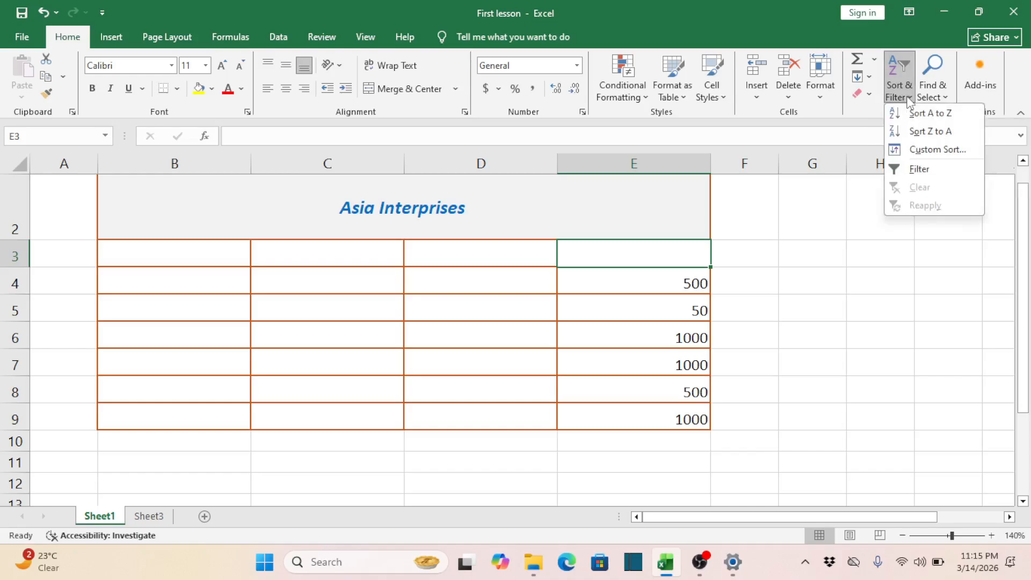
left_click(924, 172)
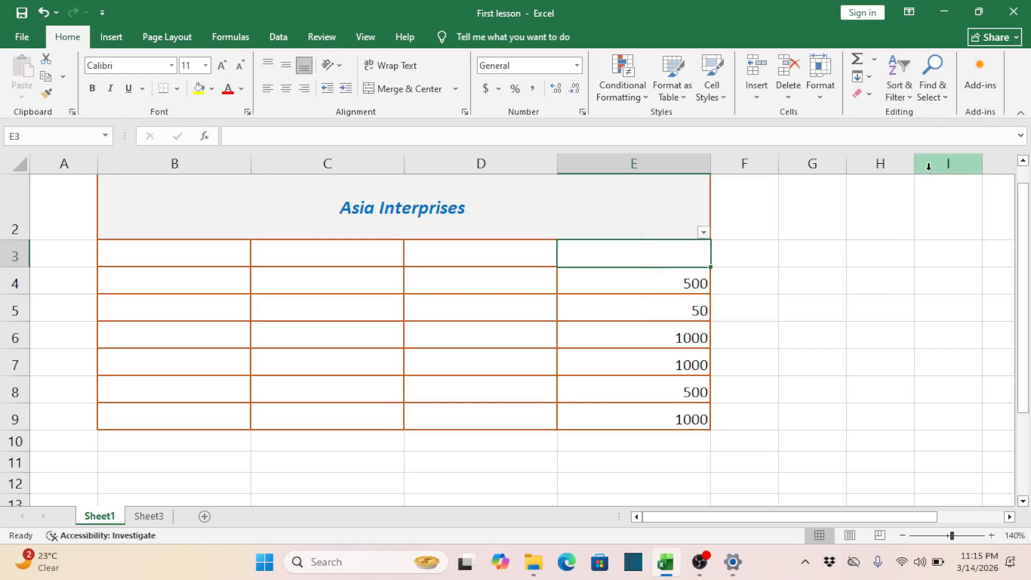
key("ctrl+z")
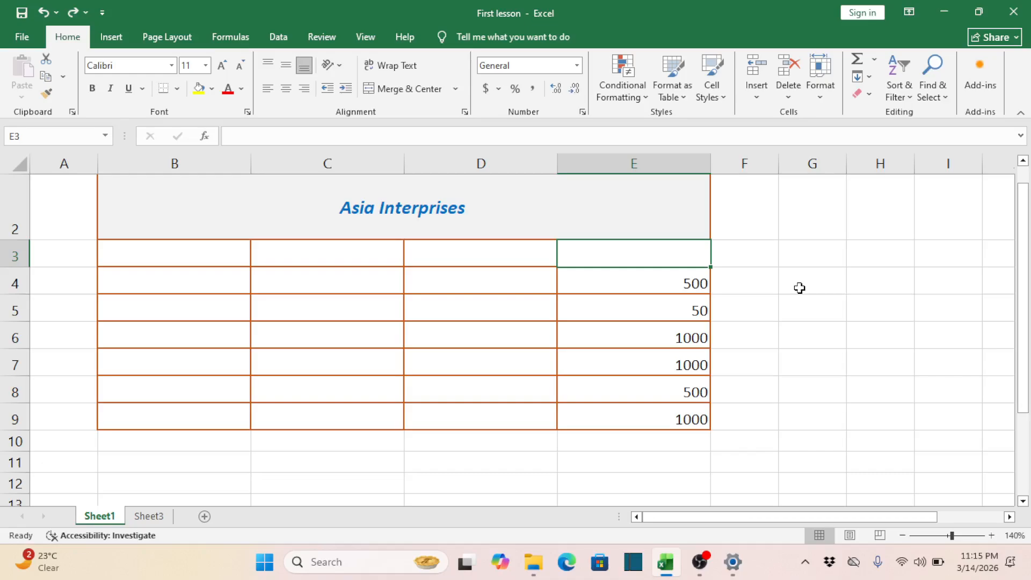
Turn on the Filter for column E with cell E4 as the header row.
left_click(691, 284)
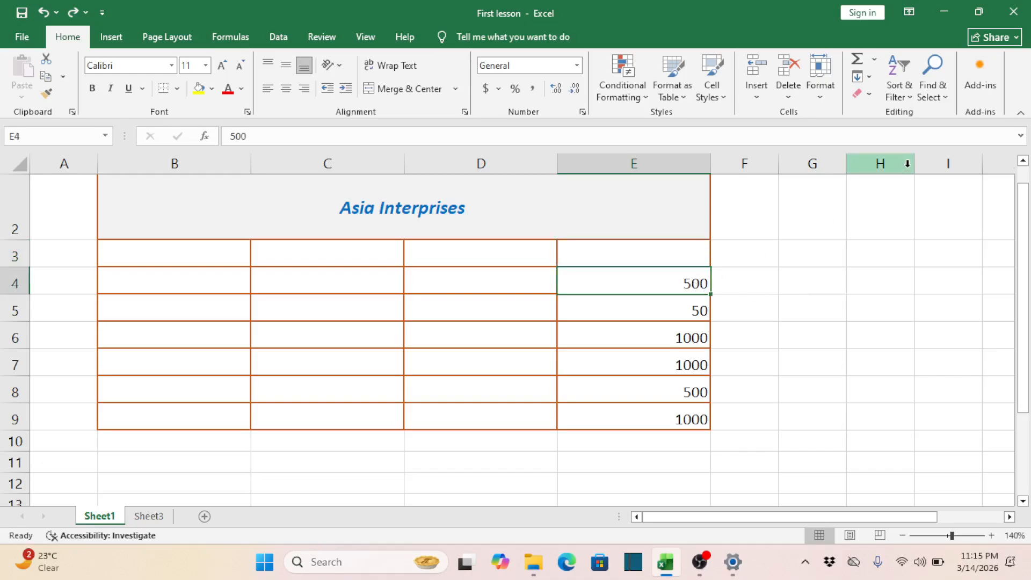
left_click(899, 89)
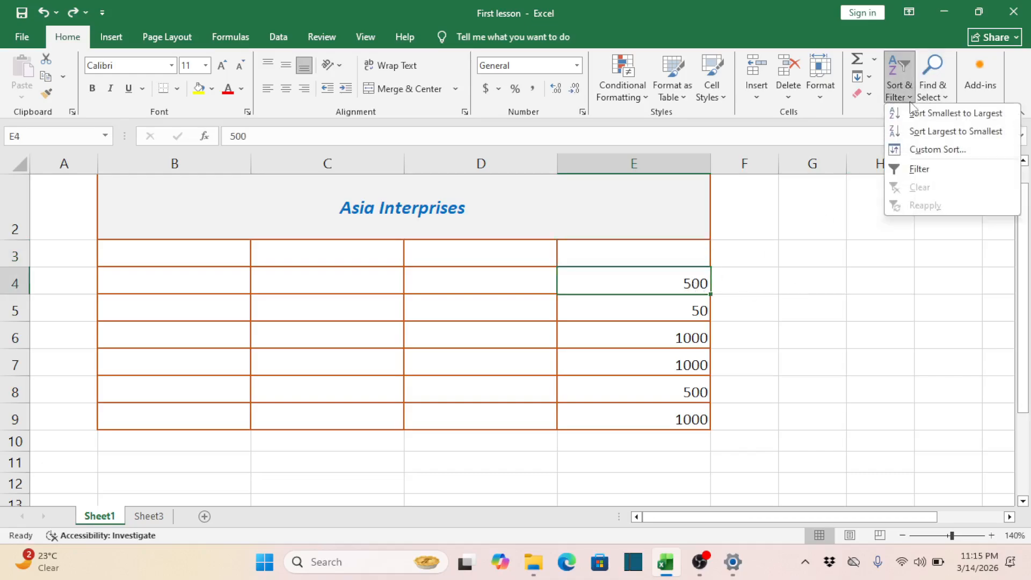
left_click(915, 168)
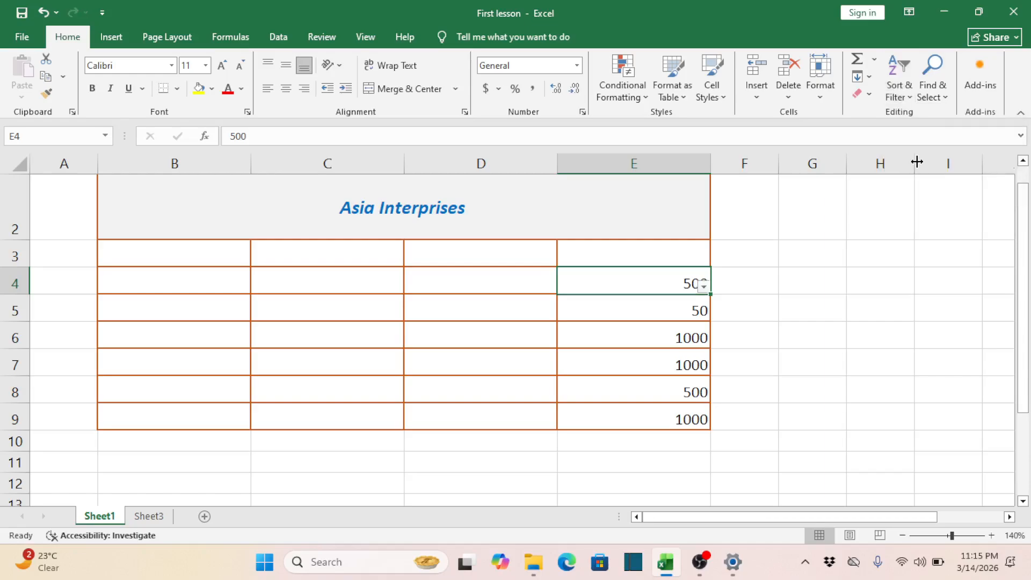
key("Down")
key("Up")
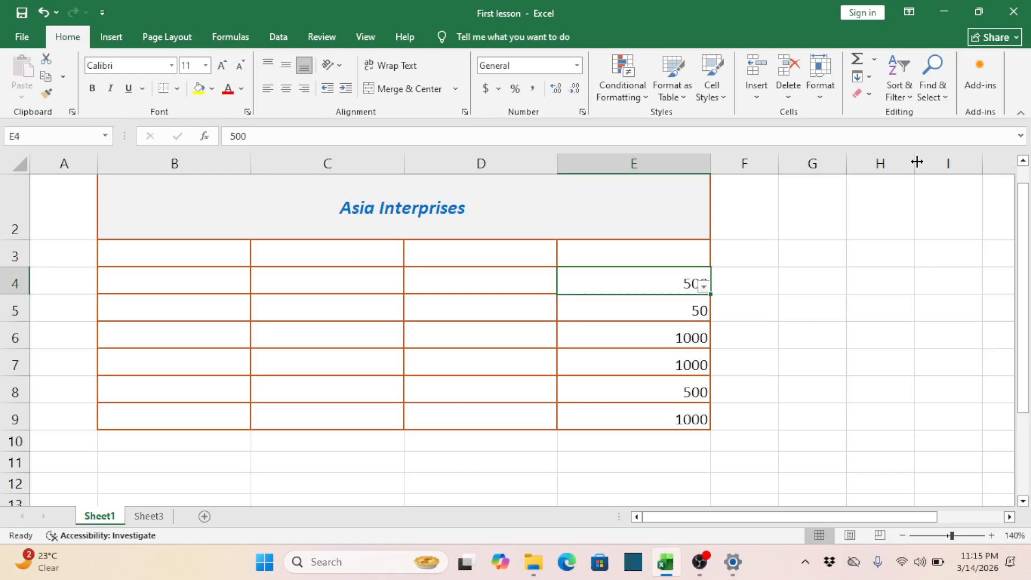
key("Up")
key("Down")
Replace the content of cell E4 with the header text Numbers.
key("Delete")
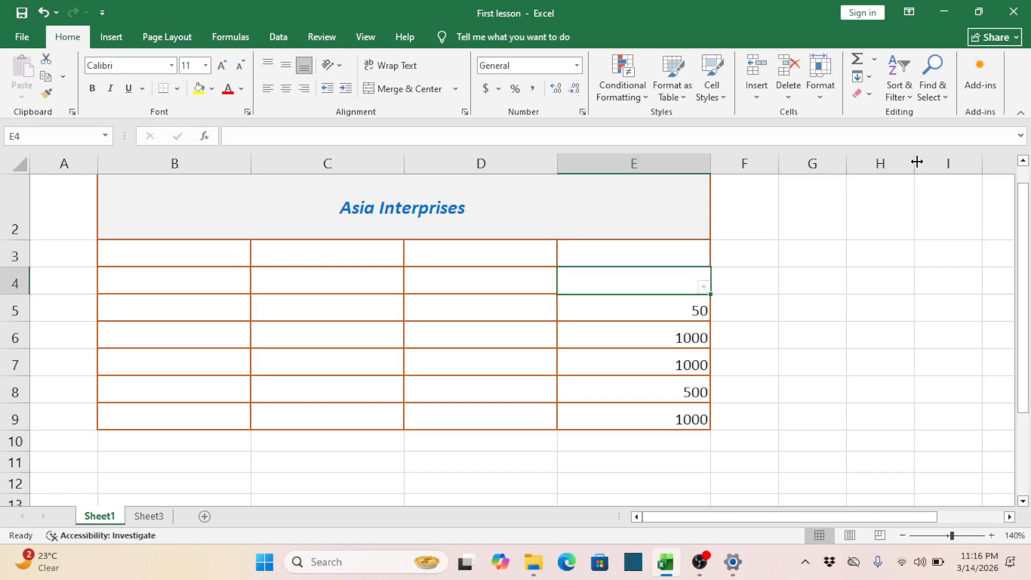
key("ctrl+z")
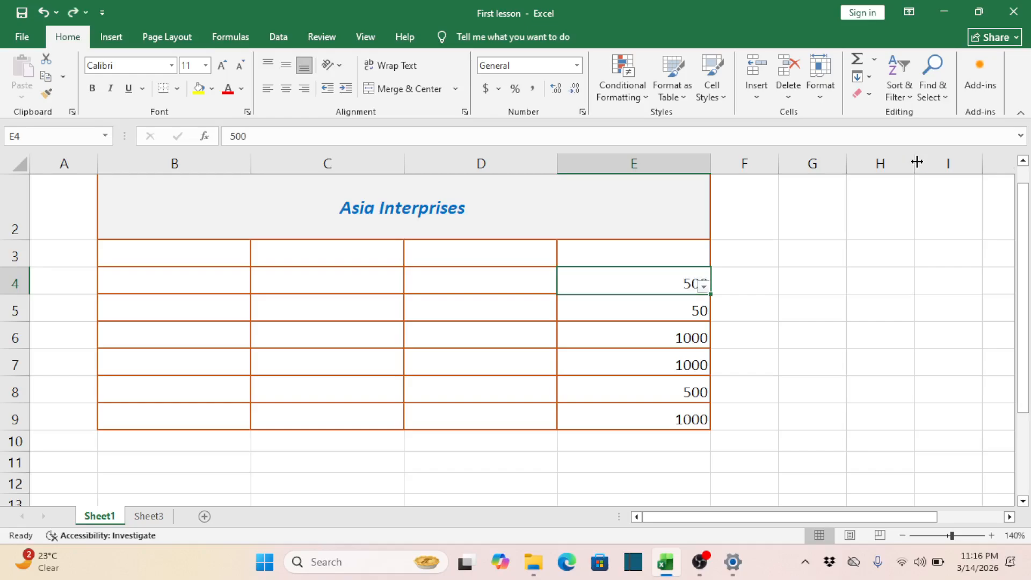
type("Numbers")
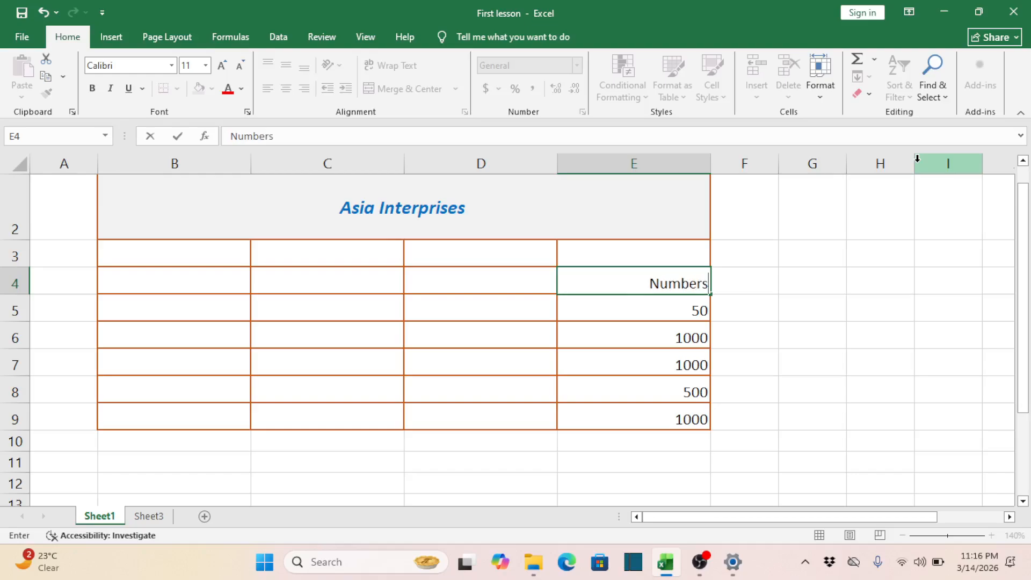
key("Return")
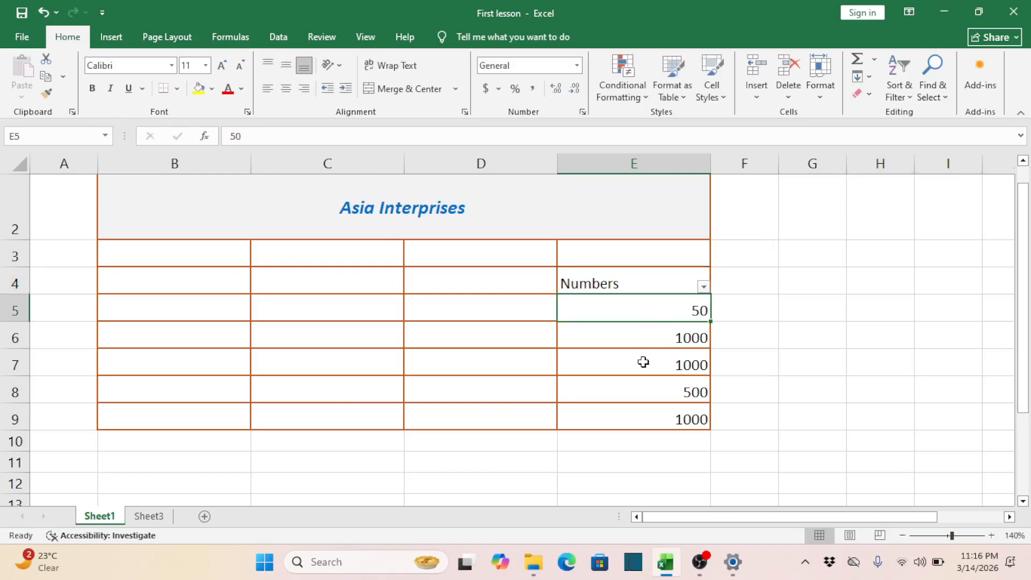
Filter the Numbers column to show only the rows with the value 1000.
left_click(659, 367)
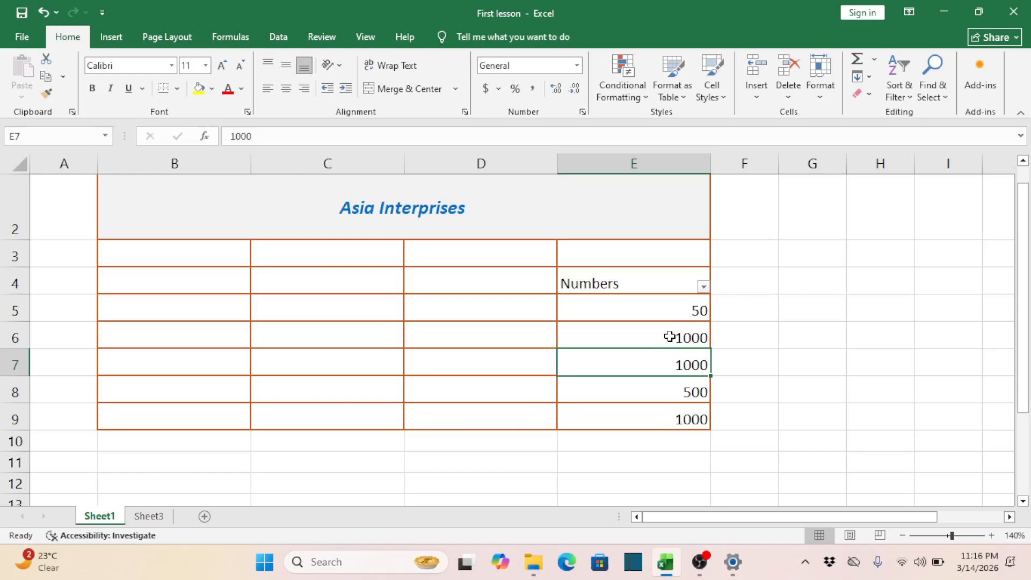
left_click(669, 337)
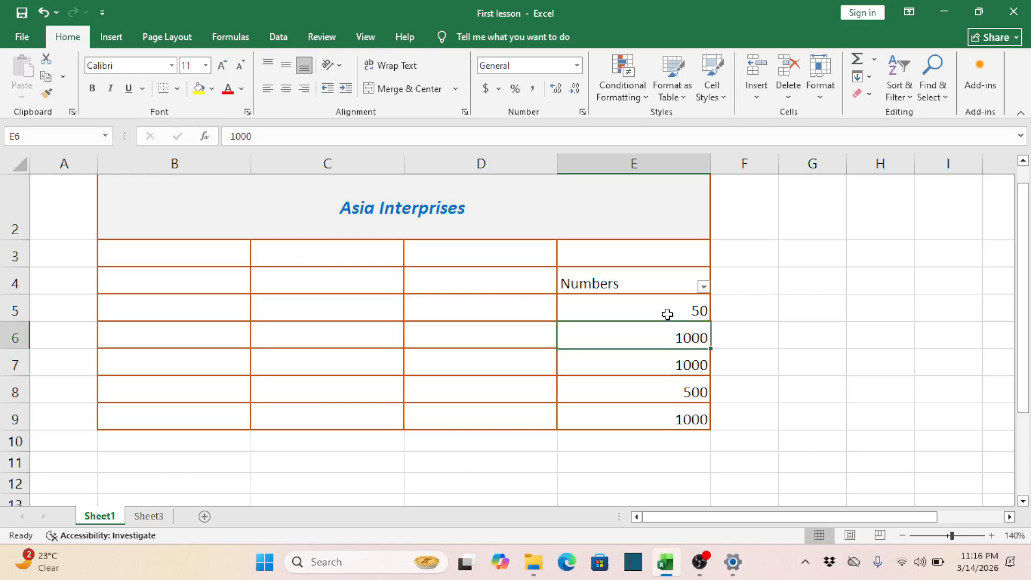
left_click(667, 314)
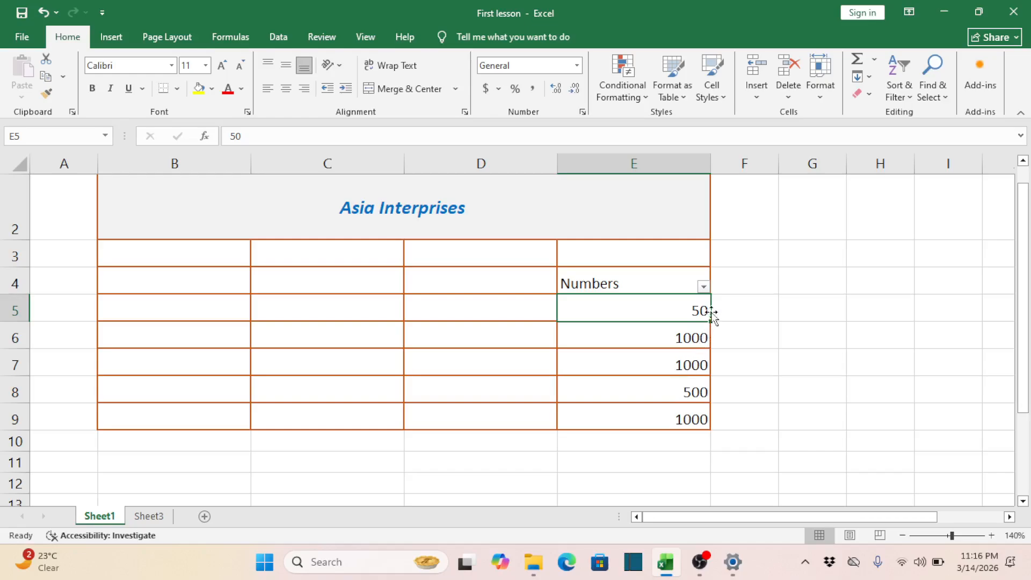
left_click(703, 288)
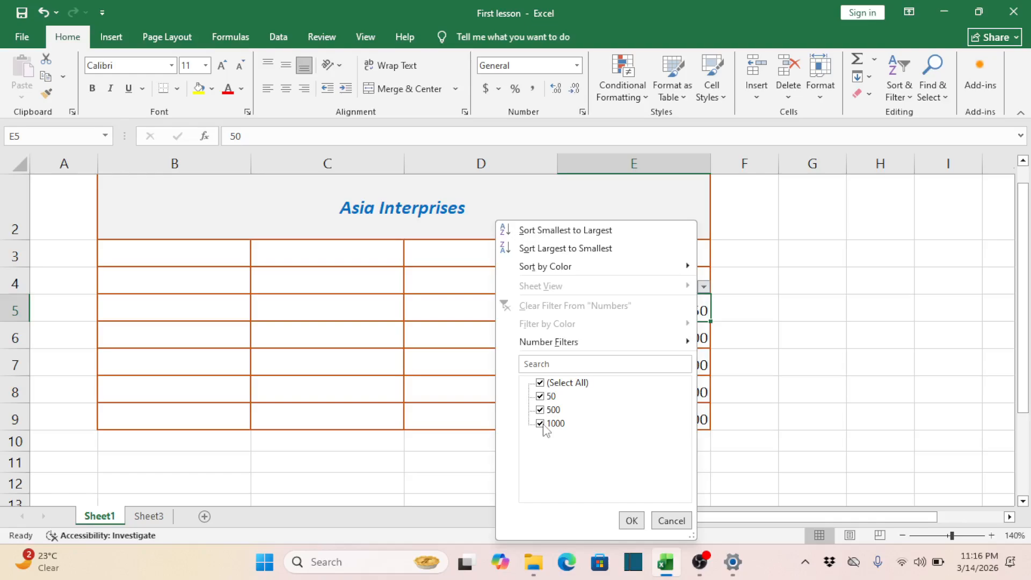
left_click(540, 383)
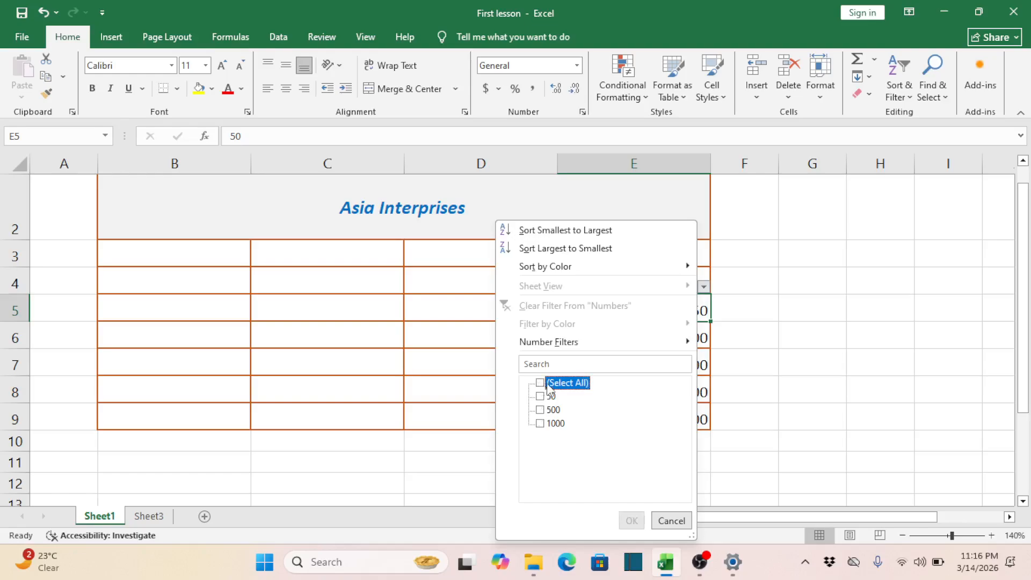
left_click(547, 424)
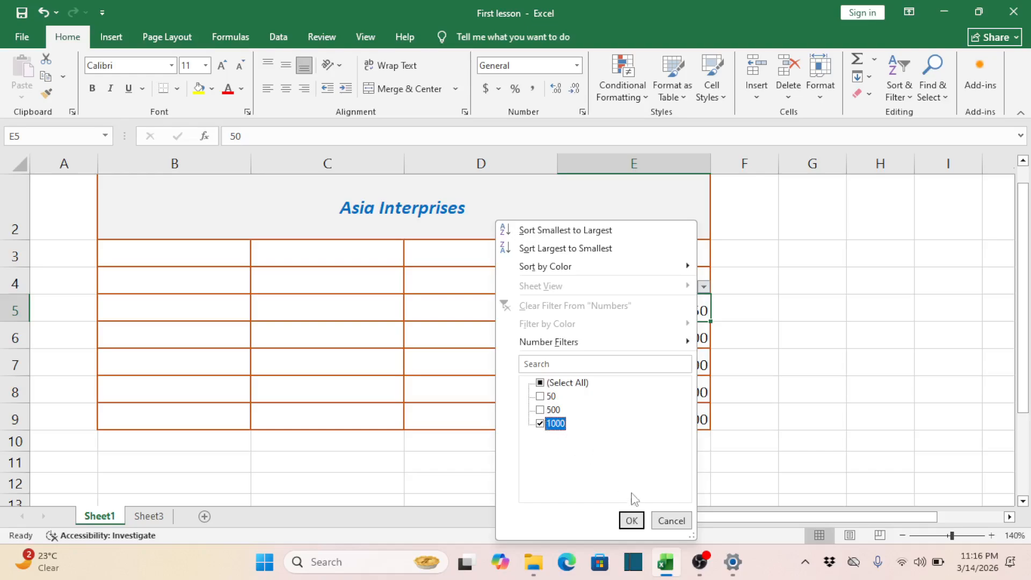
left_click(636, 519)
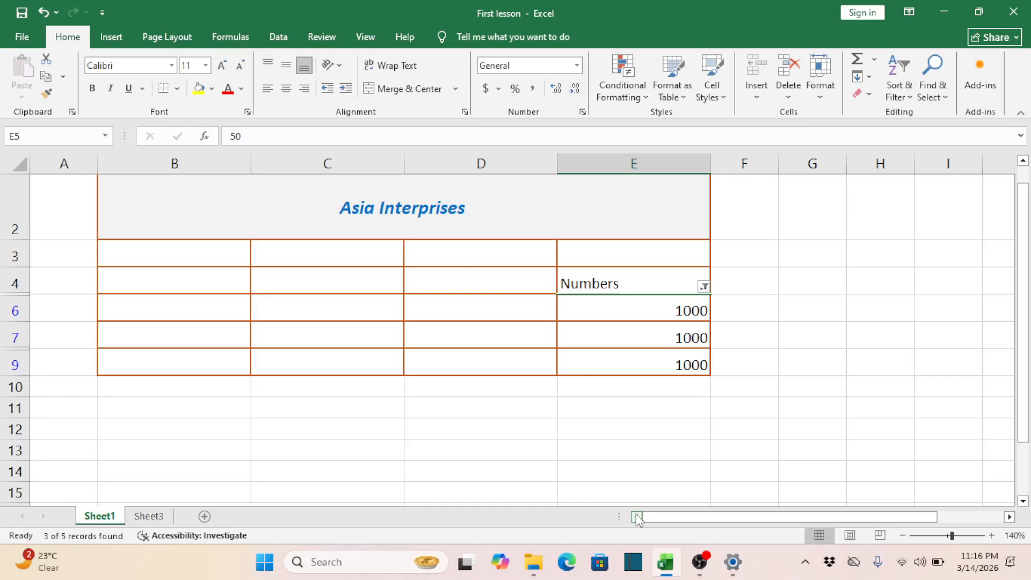
Extend the Numbers filter to include the value 50 along with 1000.
left_click(682, 412)
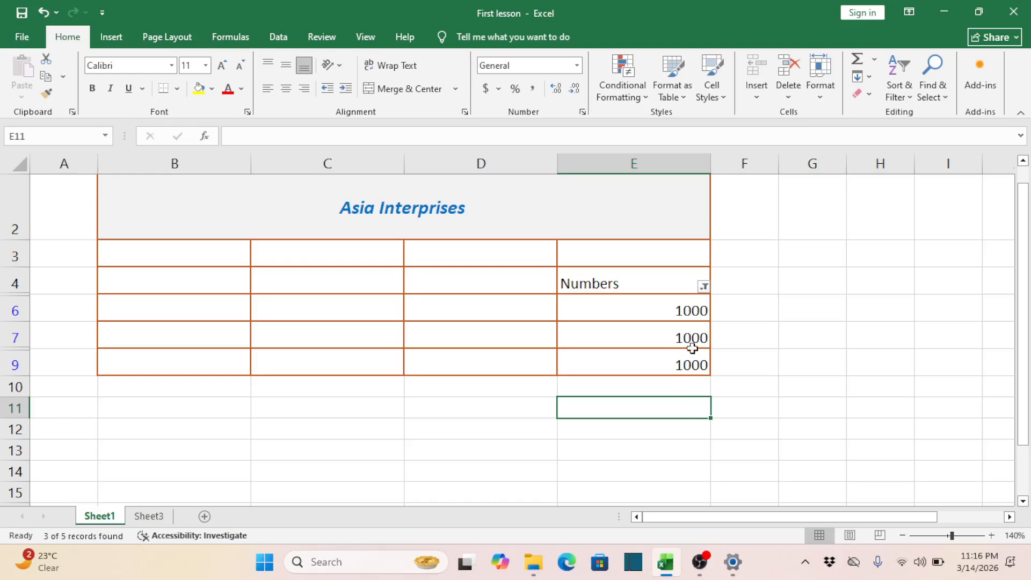
left_click(703, 286)
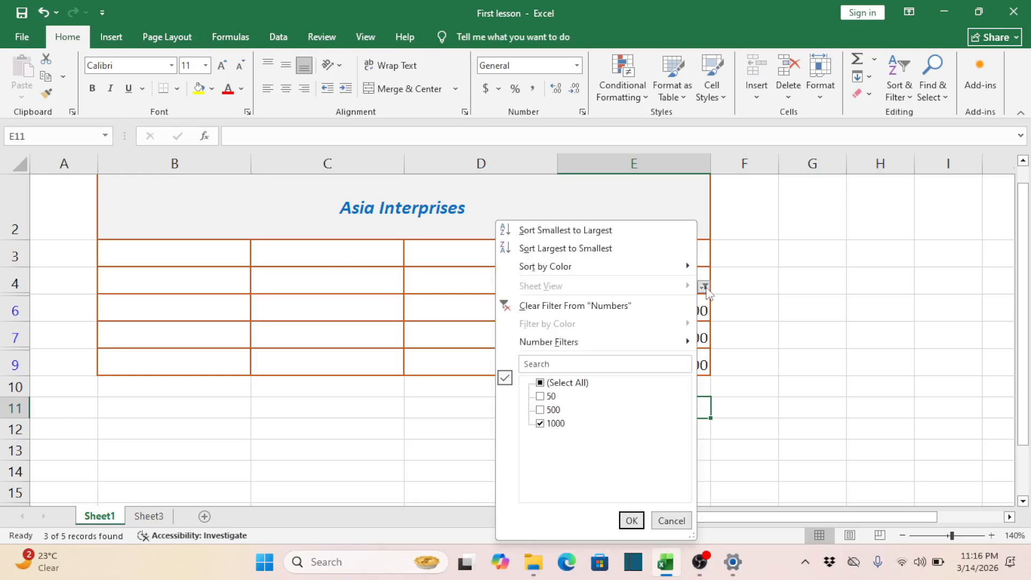
left_click(742, 340)
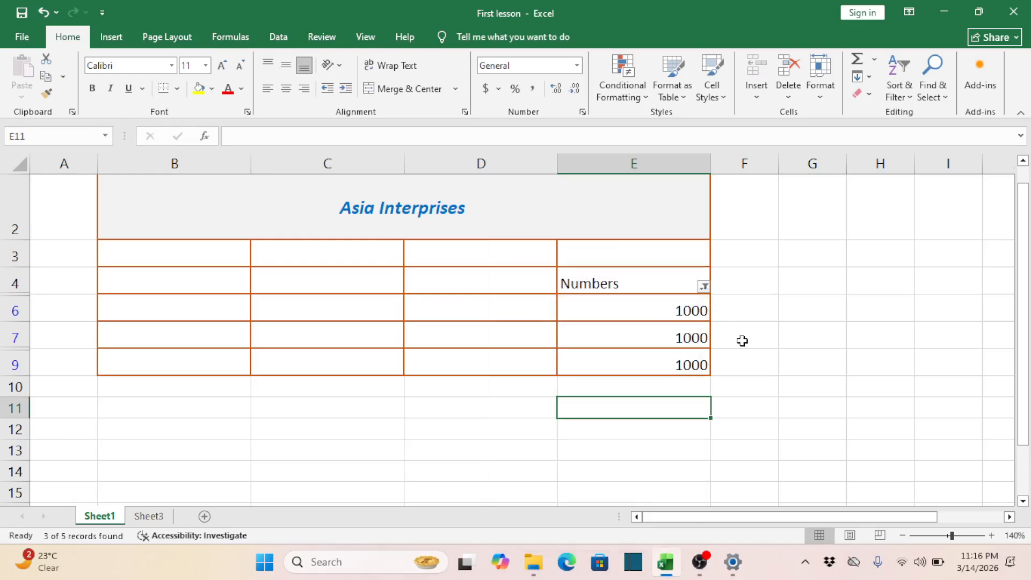
left_click(694, 330)
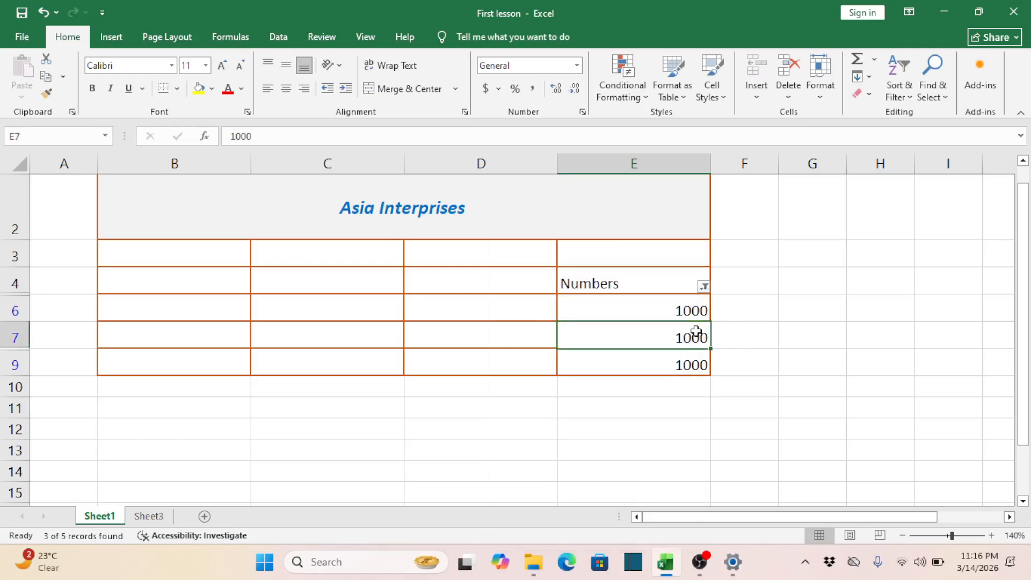
left_click(704, 288)
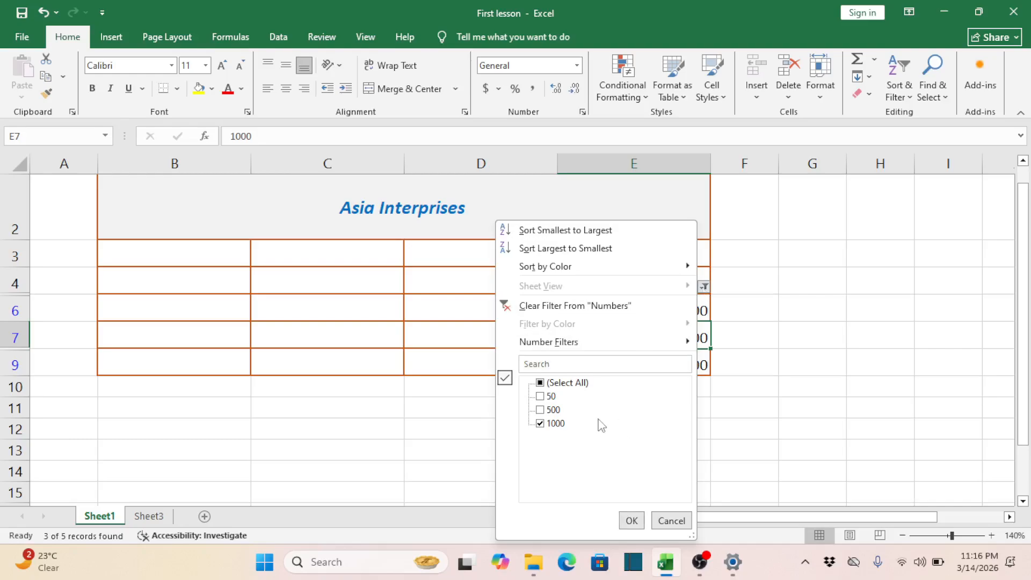
left_click(543, 400)
left_click(631, 516)
left_click(632, 518)
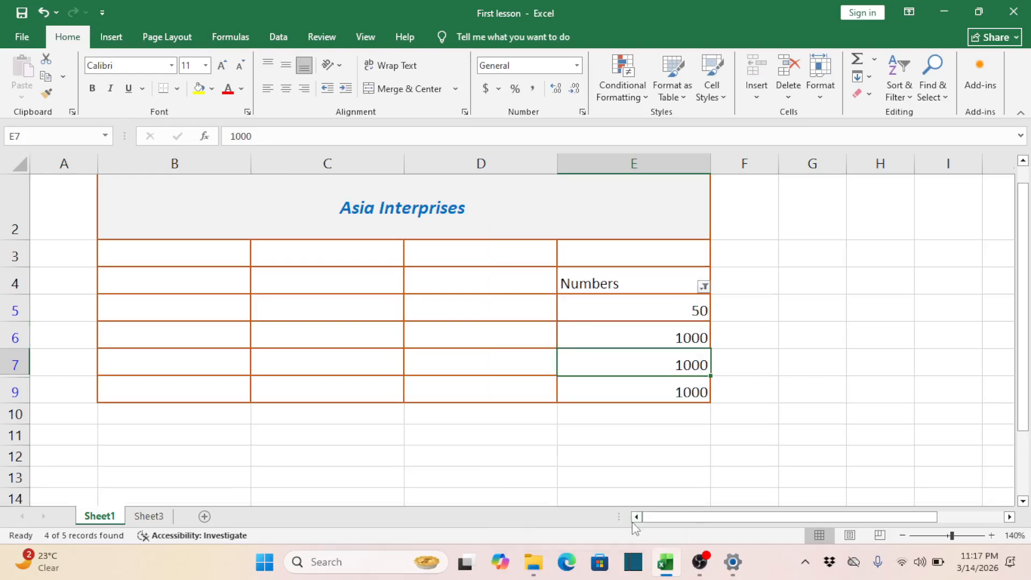
Select all values in the Numbers filter so that every row of the column is shown.
left_click(673, 310)
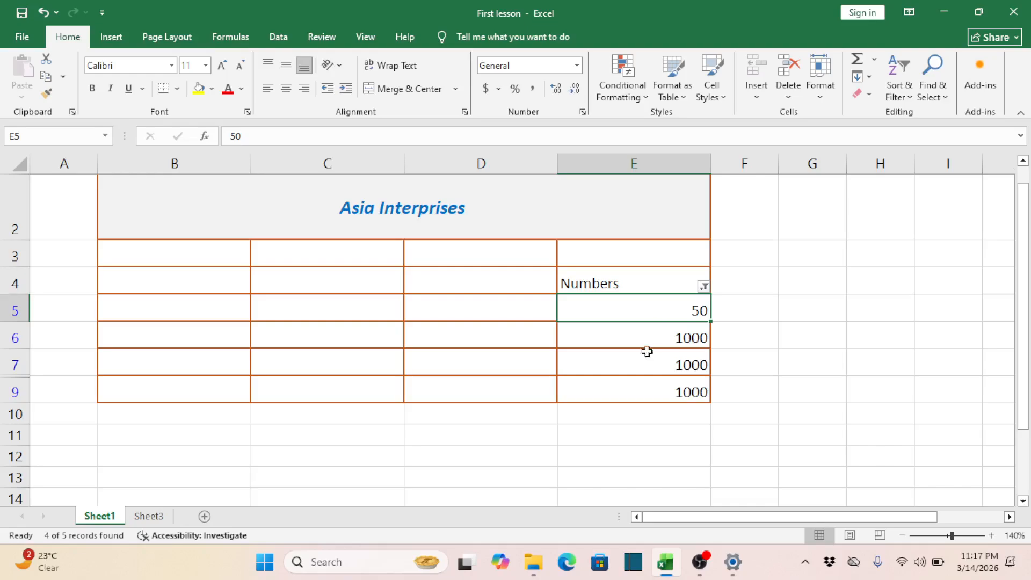
left_click(643, 416)
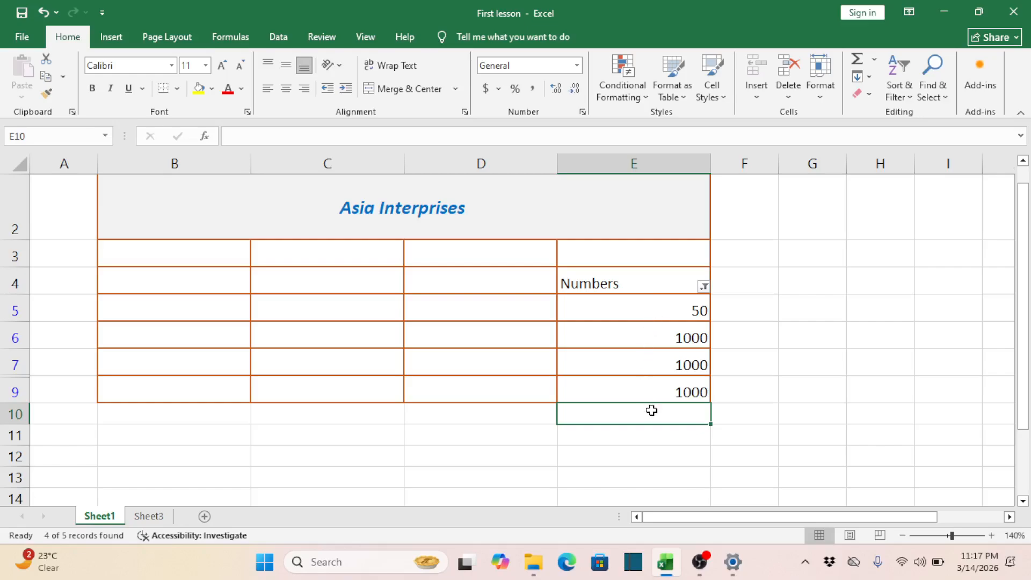
left_click(704, 286)
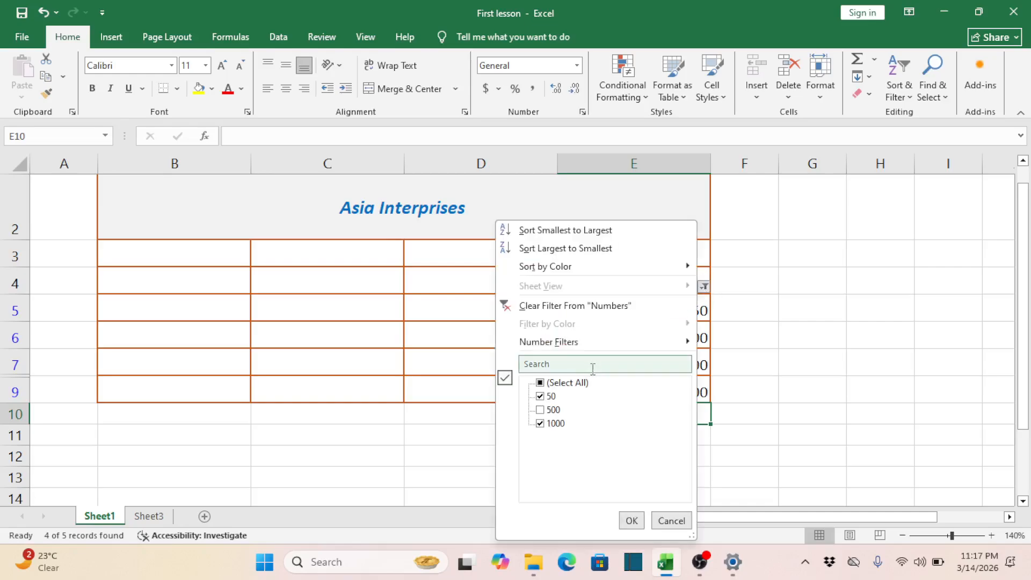
left_click(553, 383)
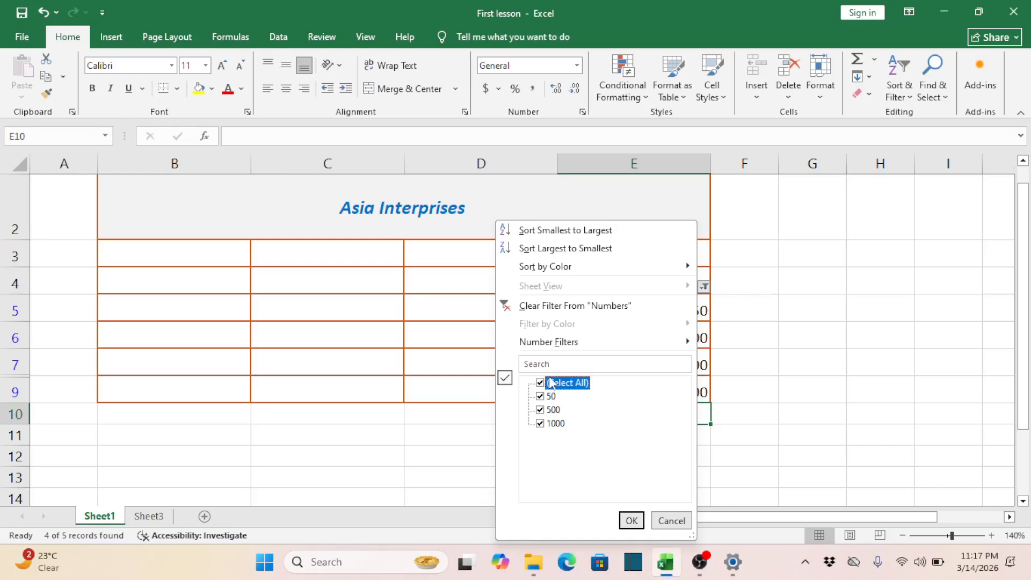
left_click(632, 520)
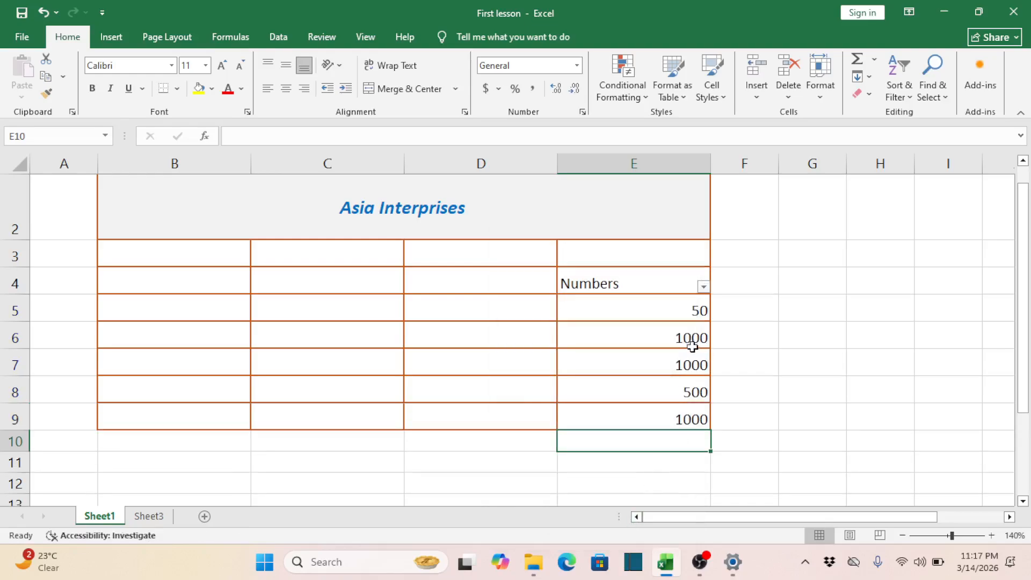
Filter the Numbers column to exclude the value 50, keeping 500 and 1000.
left_click(703, 290)
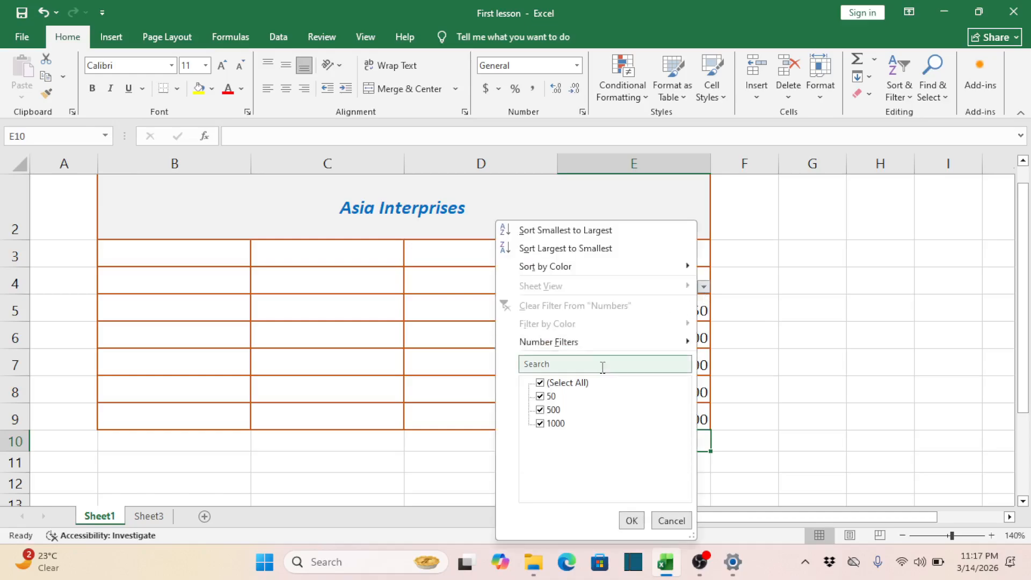
left_click(551, 397)
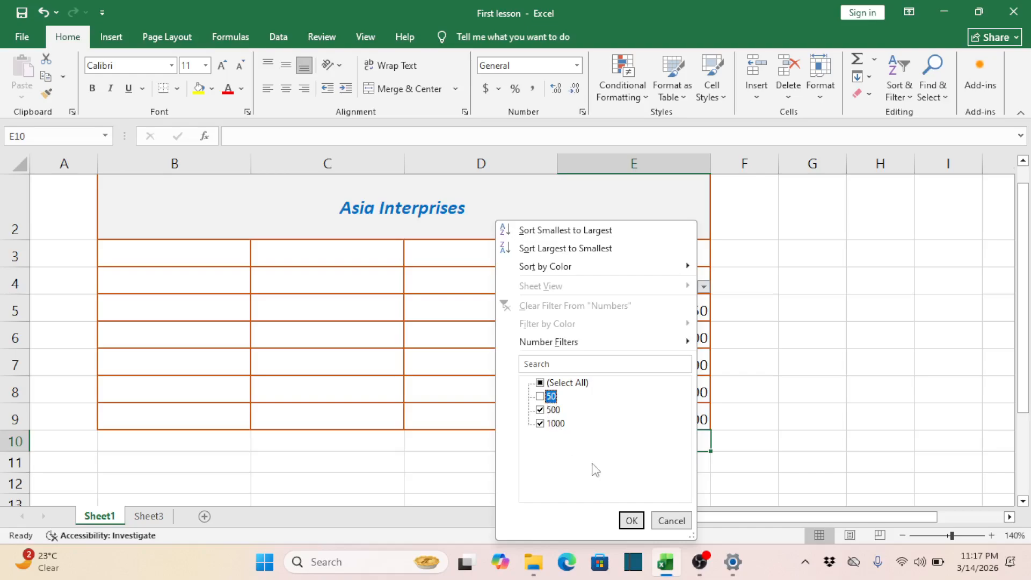
left_click(632, 520)
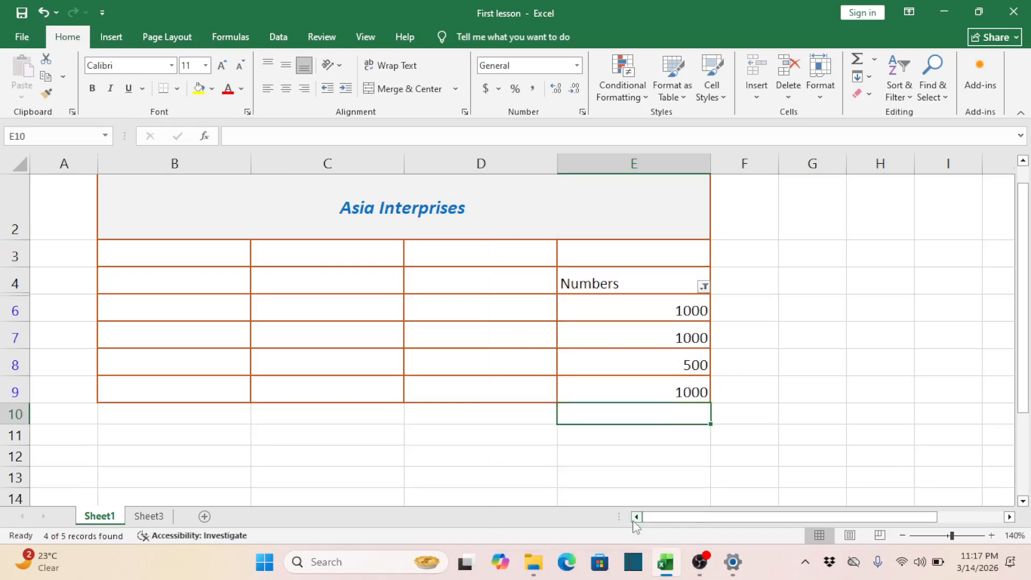
left_click(646, 464)
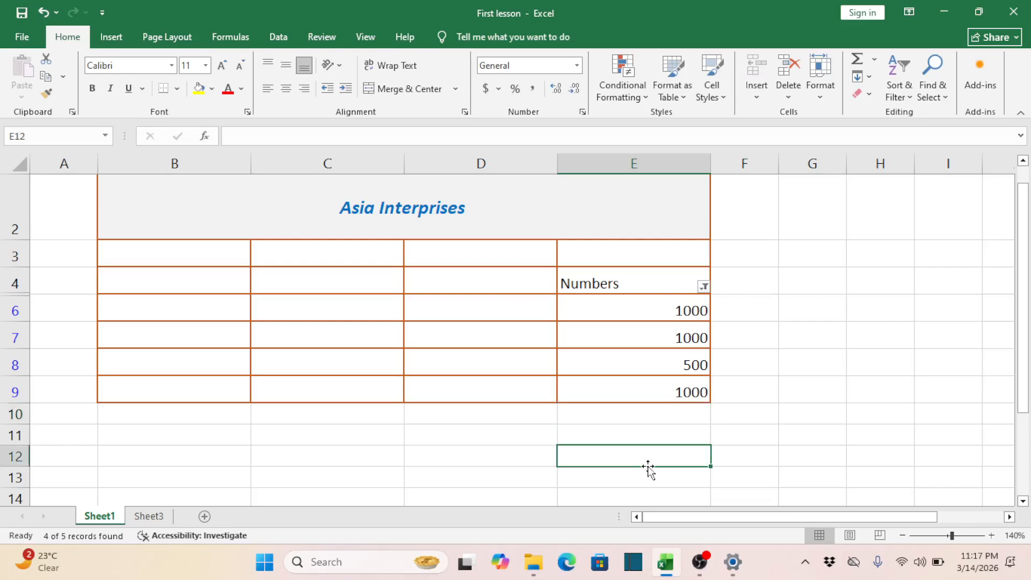
Enter a SUBTOTAL formula in cell E10 with function number 9 (SUM) over the range E6:E9.
left_click(665, 420)
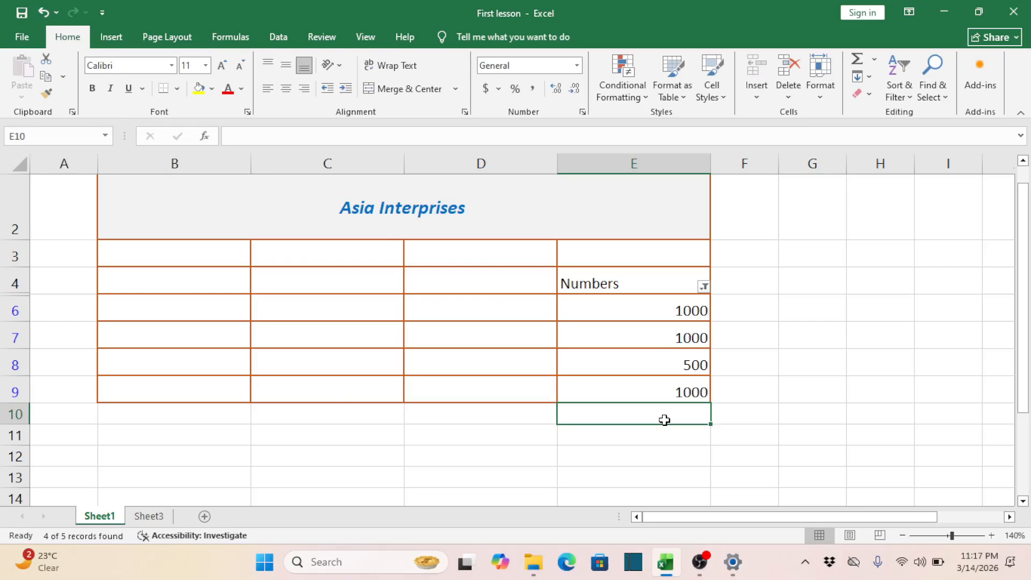
type("=")
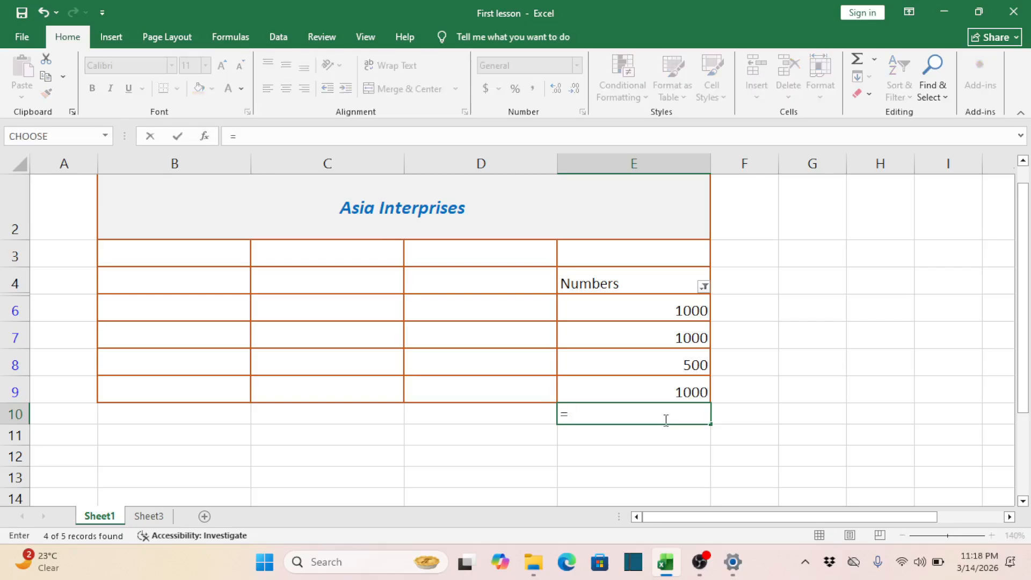
type("(")
key("BackSpace")
type("sub")
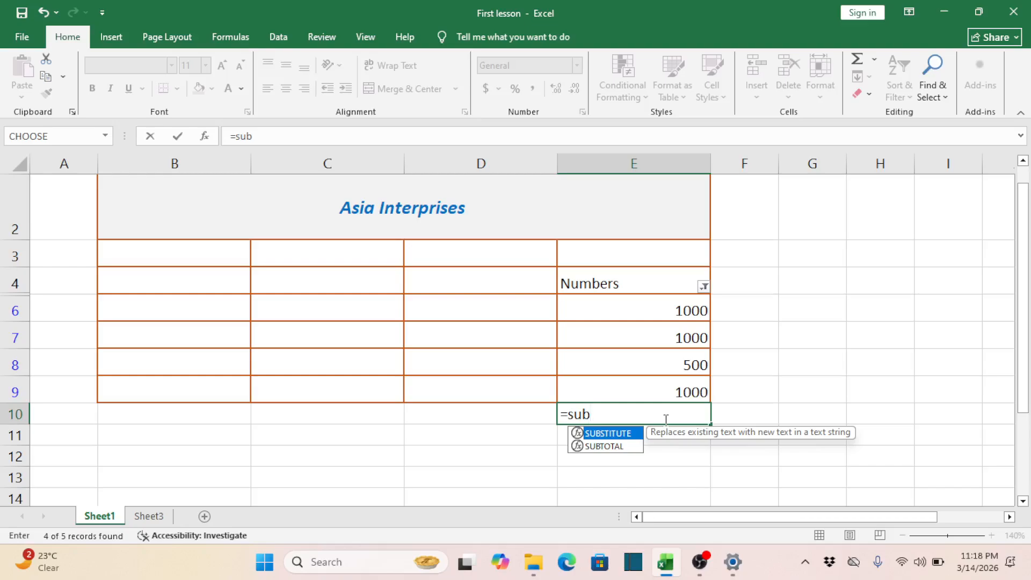
type("yot")
key("BackSpace")
key("BackSpace")
key("BackSpace")
type("to")
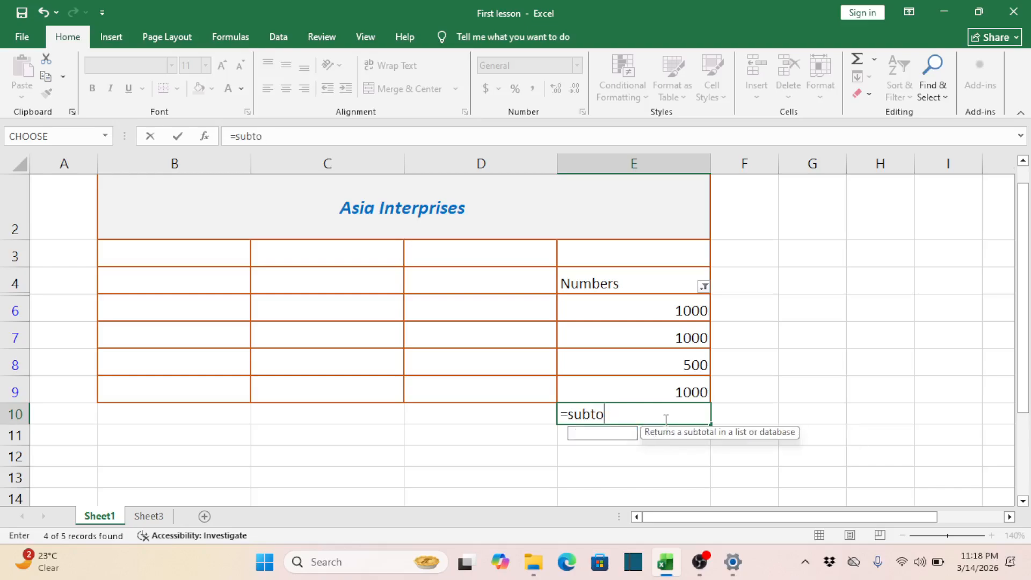
type("tal(")
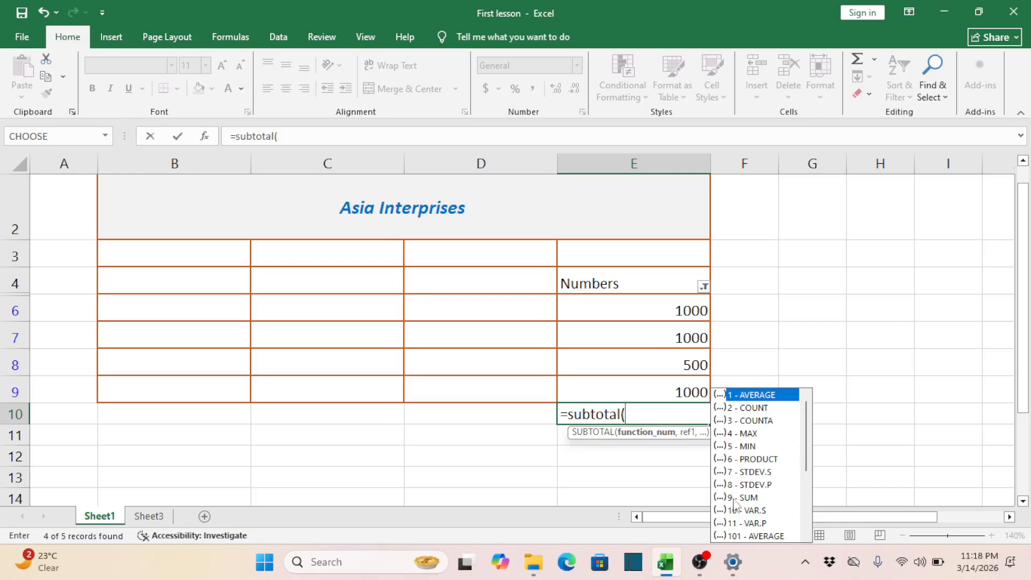
type("9,")
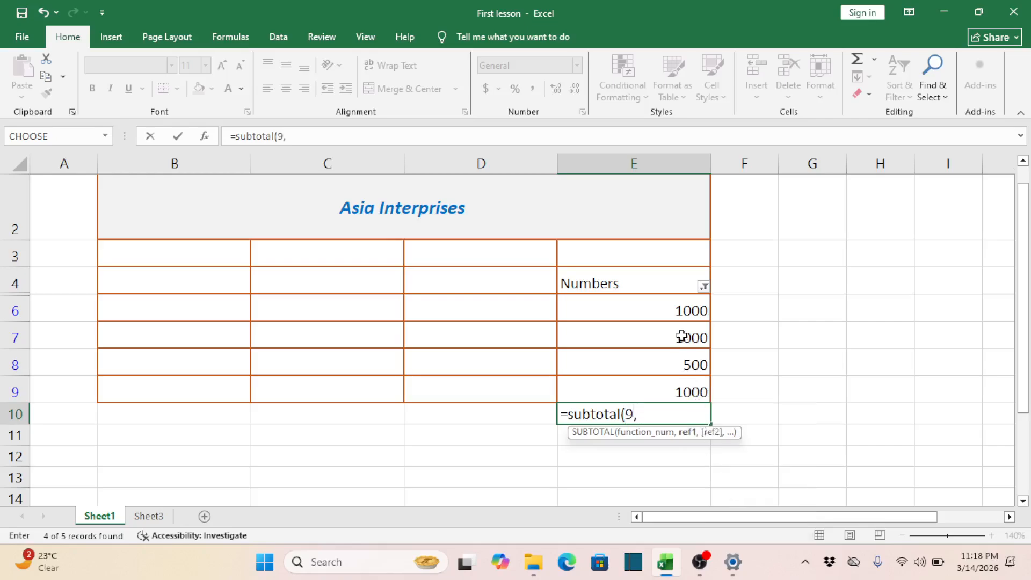
left_click(679, 315)
left_click_drag(678, 315, 685, 381)
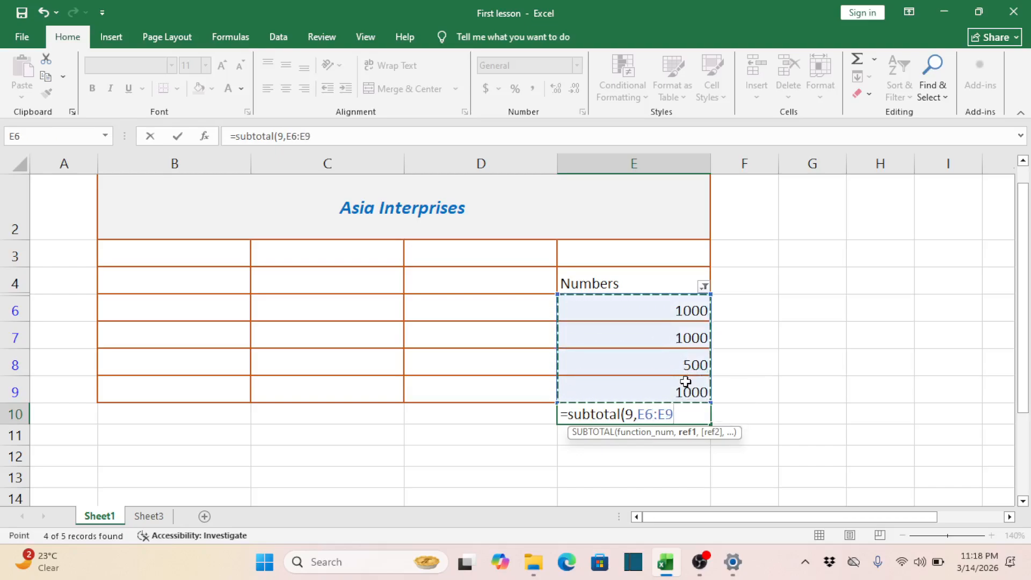
key("Return")
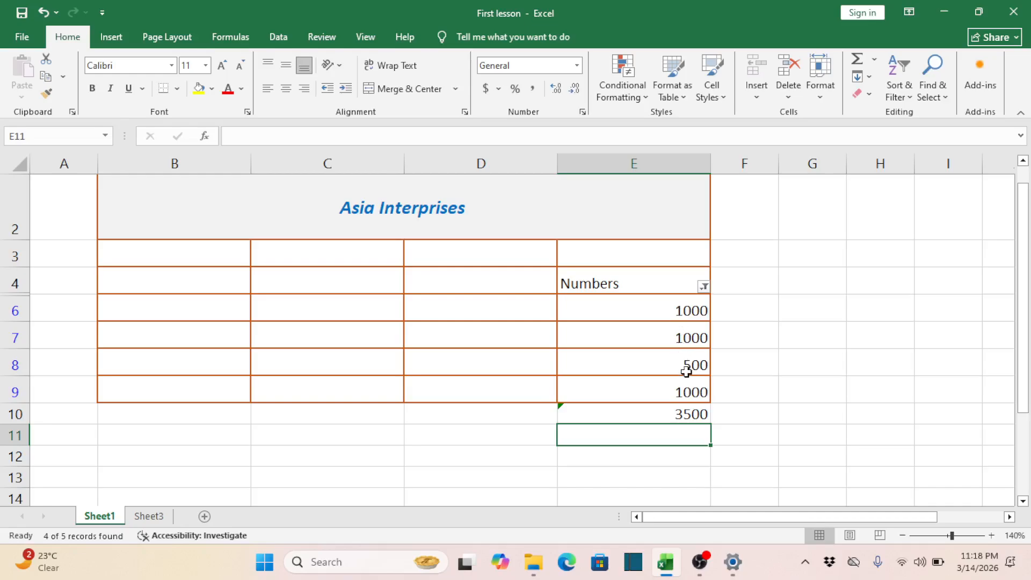
Select the filtered values in E6:E9 to compare their sum with the subtotal in E10.
left_click(740, 358)
left_click_drag(681, 310, 685, 391)
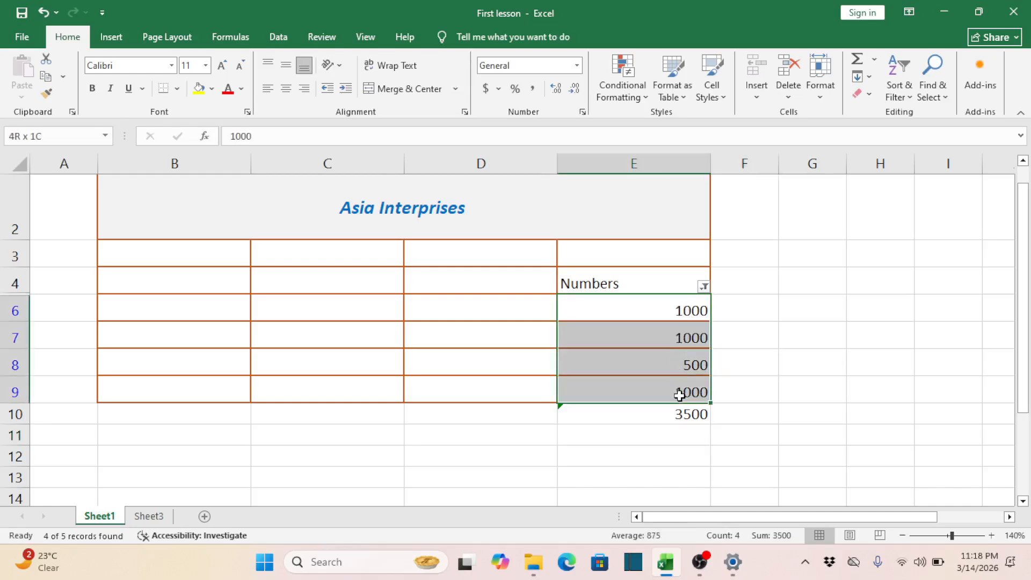
left_click(705, 290)
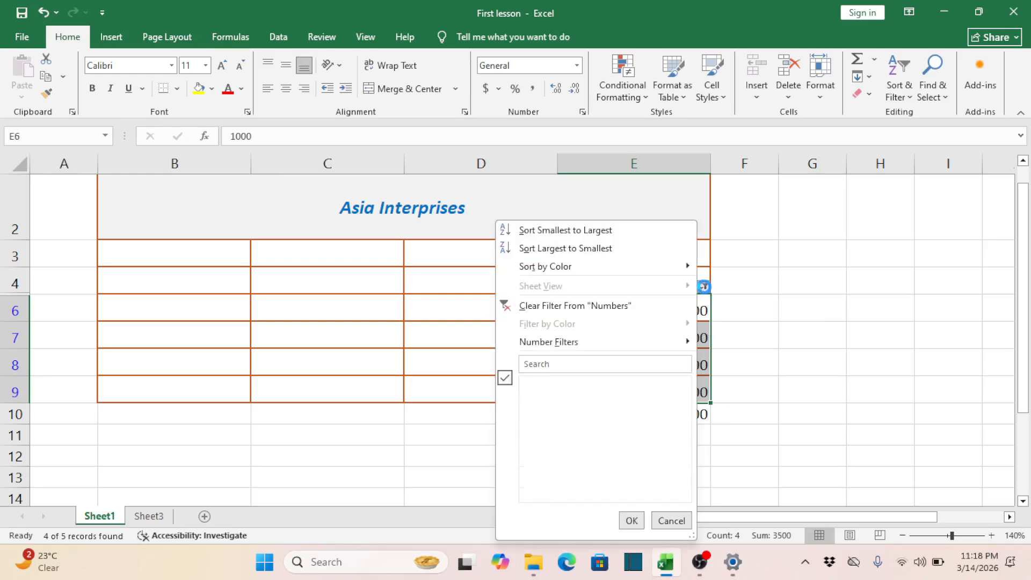
left_click(543, 382)
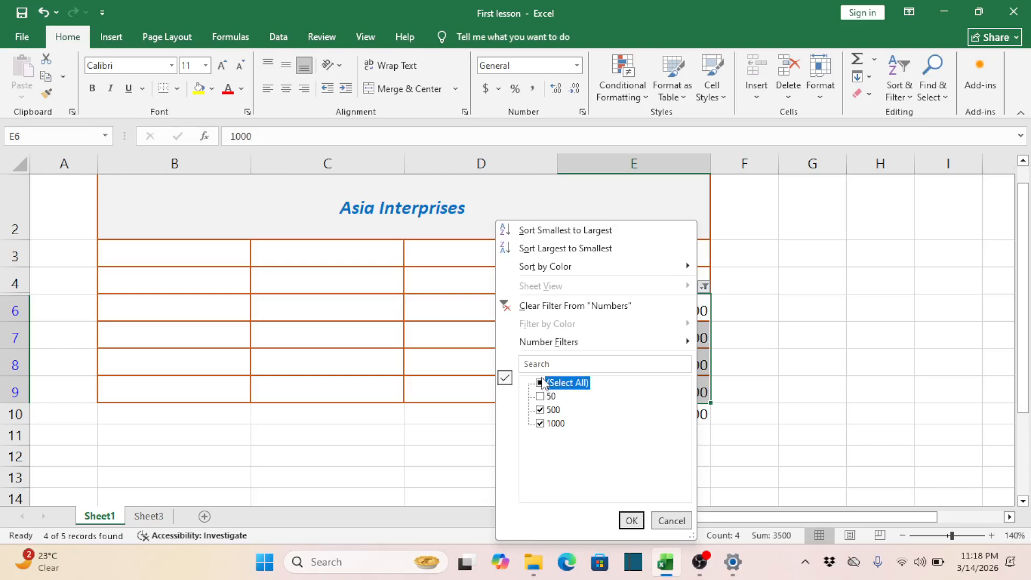
left_click(681, 524)
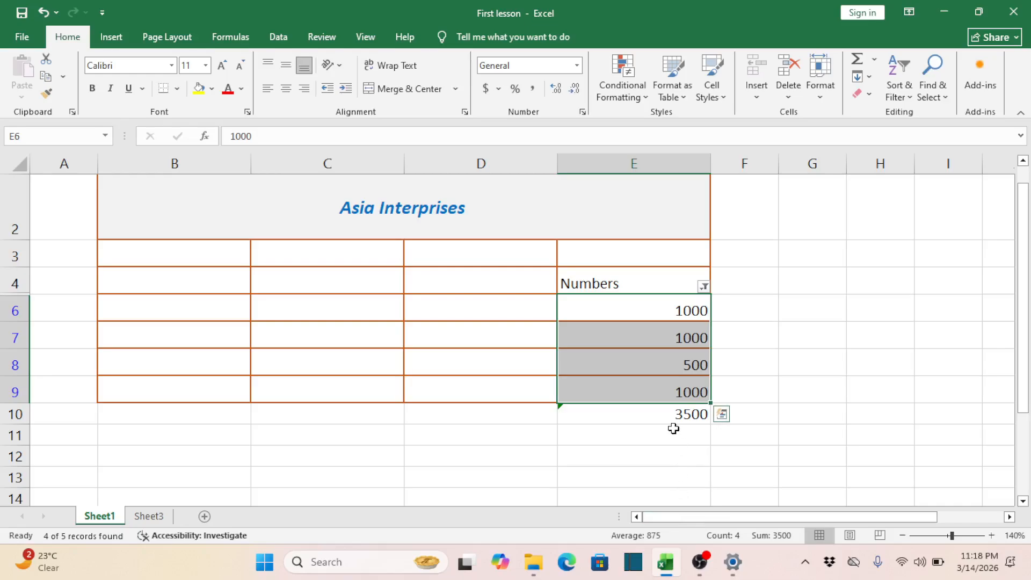
Select all values in the Numbers filter again to bring back the hidden row.
left_click(662, 413)
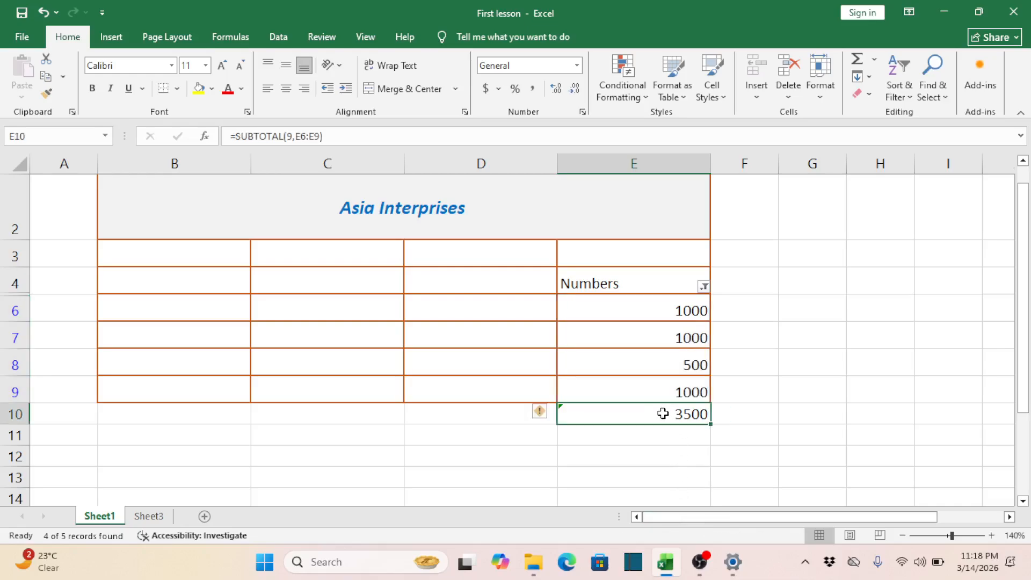
left_click(703, 289)
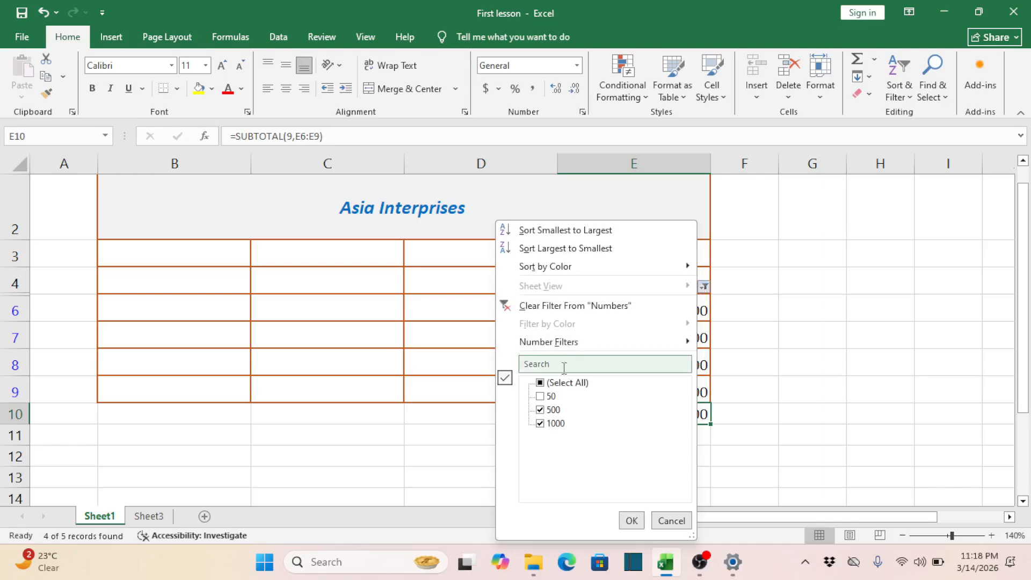
left_click(557, 383)
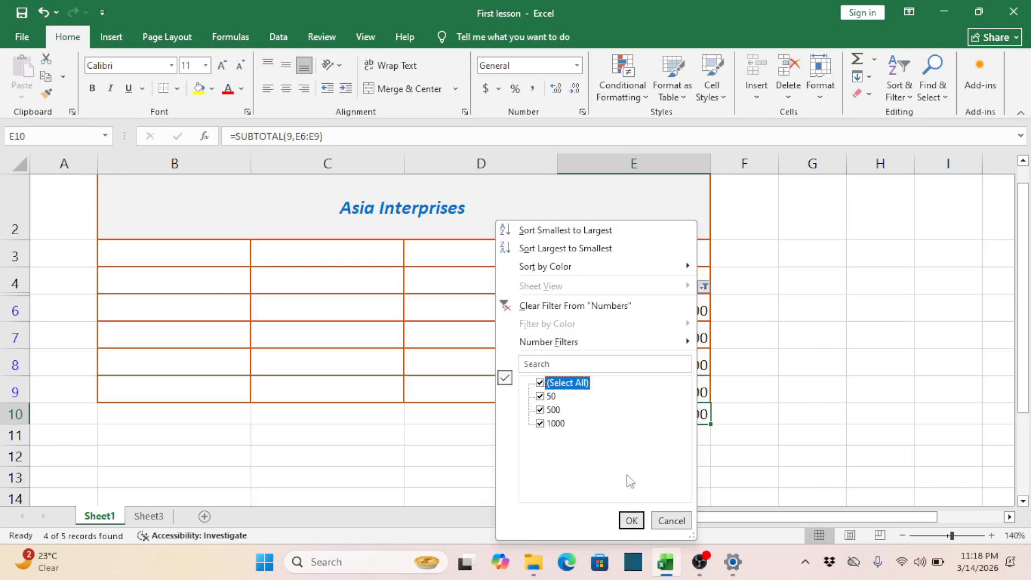
left_click(632, 520)
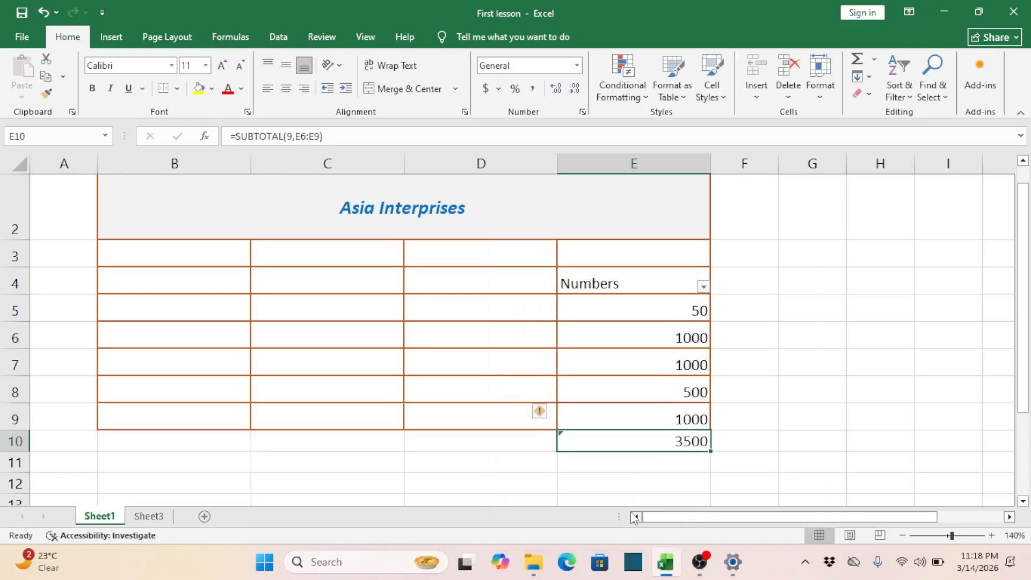
Check the subtotal result and its formula in cell E10 with the column unfiltered.
left_click(674, 477)
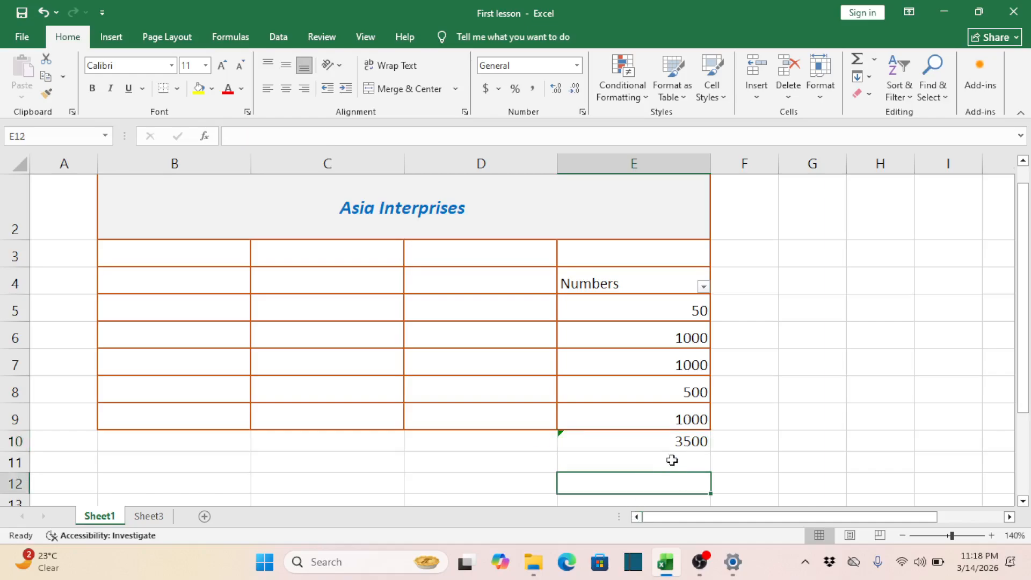
left_click(658, 440)
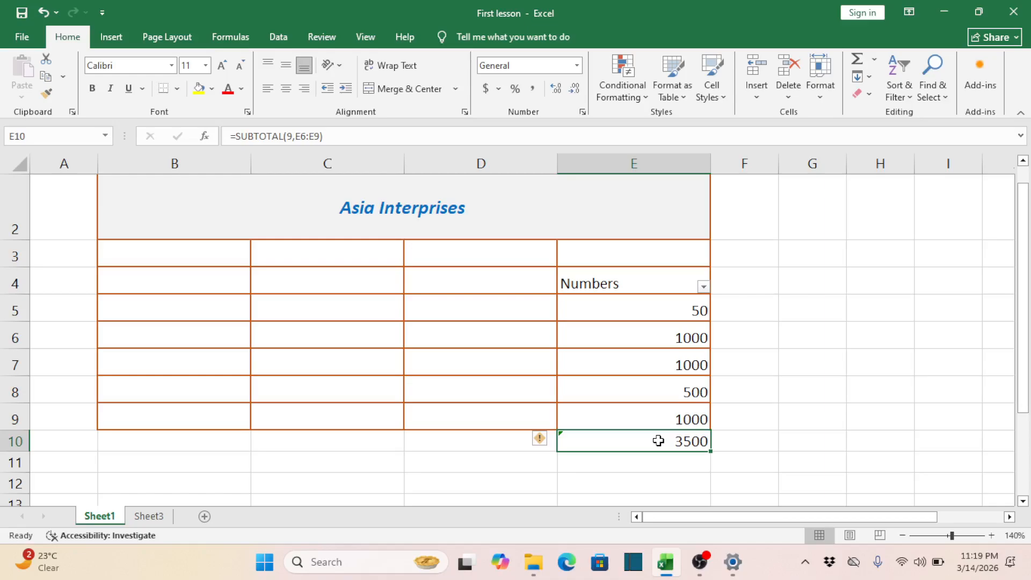
left_click(762, 414)
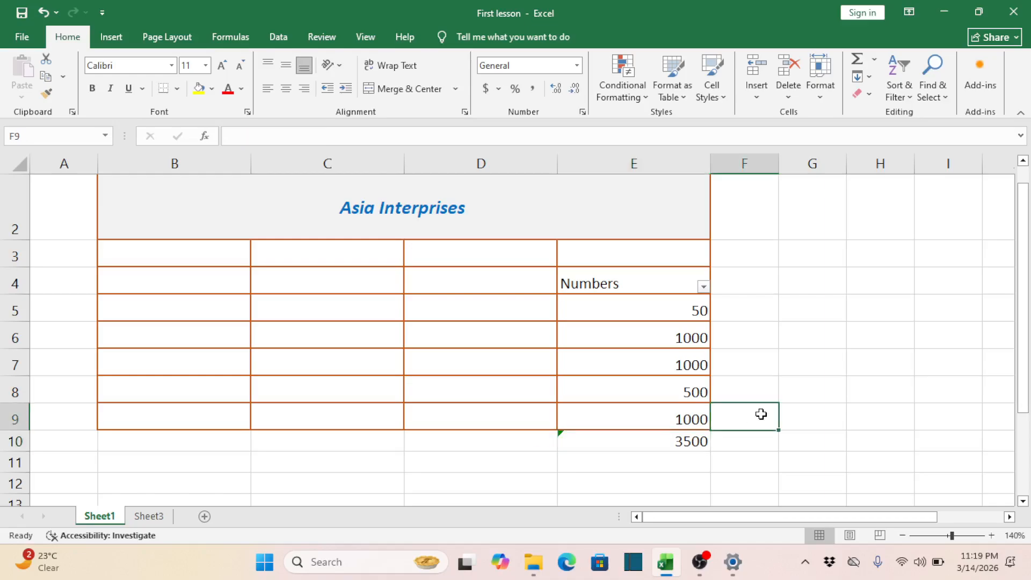
left_click(686, 443)
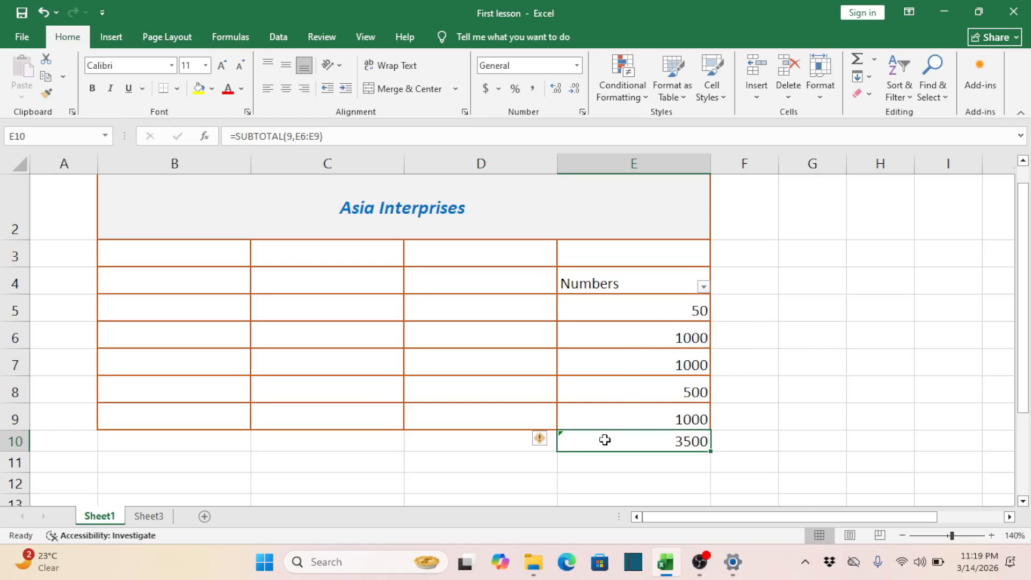
Try to change the range of the subtotal formula in cell E10 to E5:E9.
double_click(653, 439)
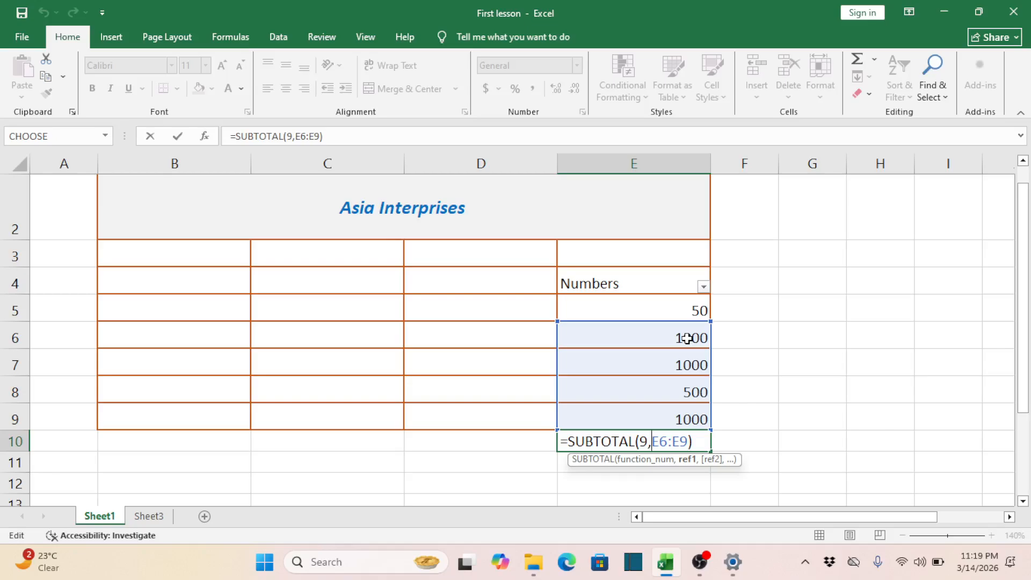
left_click(735, 396)
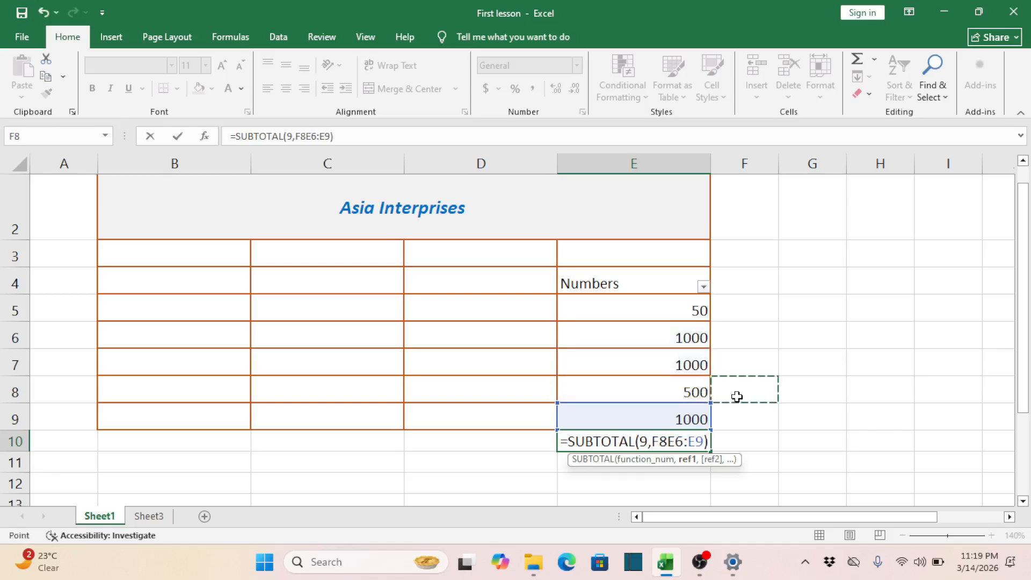
key("Escape")
double_click(651, 441)
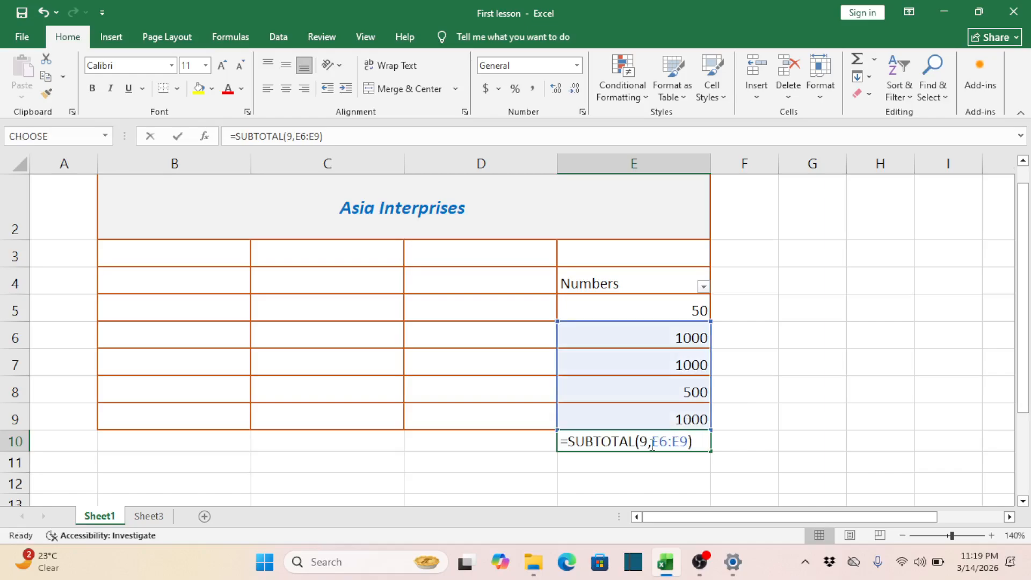
left_click(680, 311)
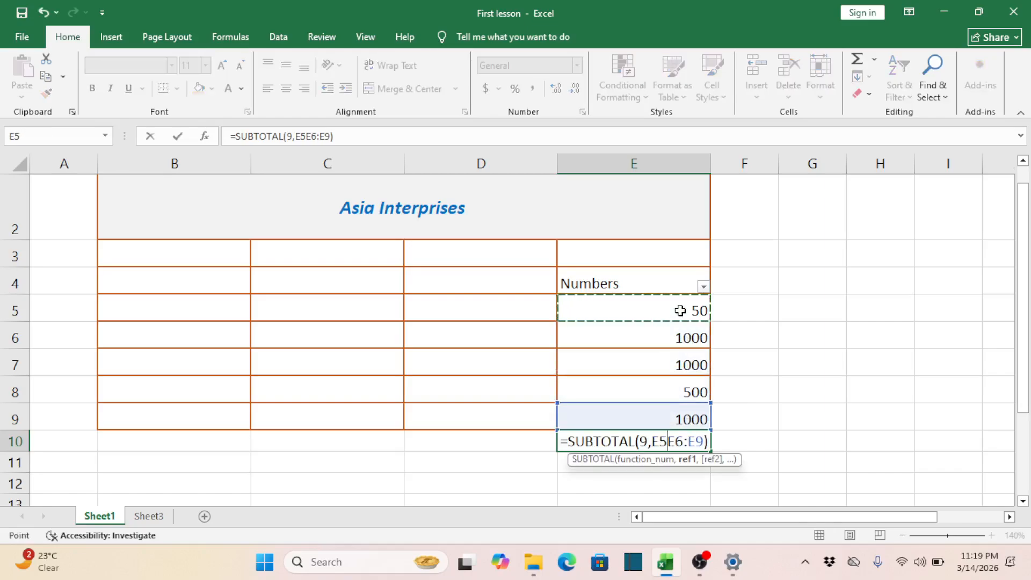
left_click_drag(680, 311, 686, 404)
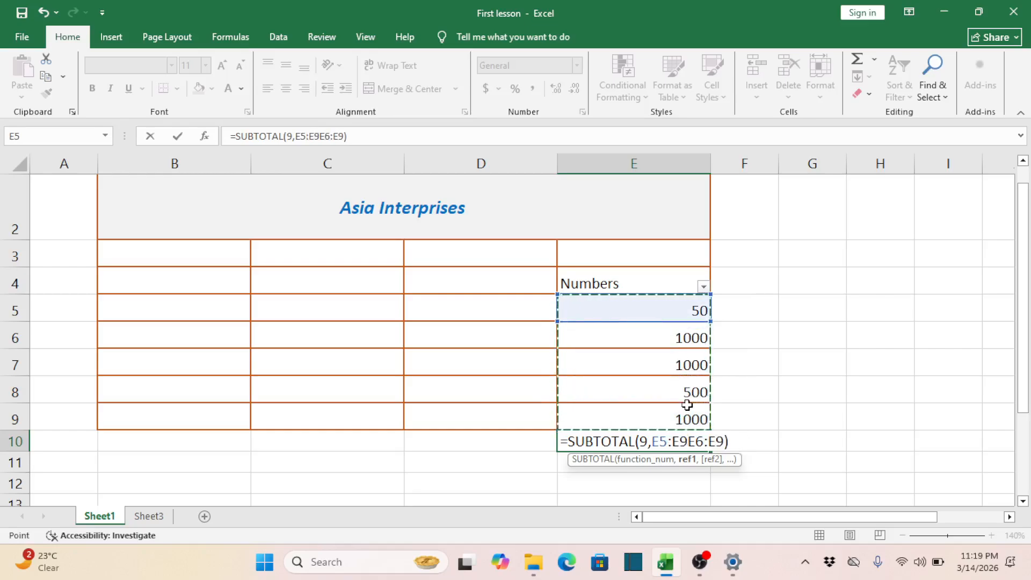
key("Escape")
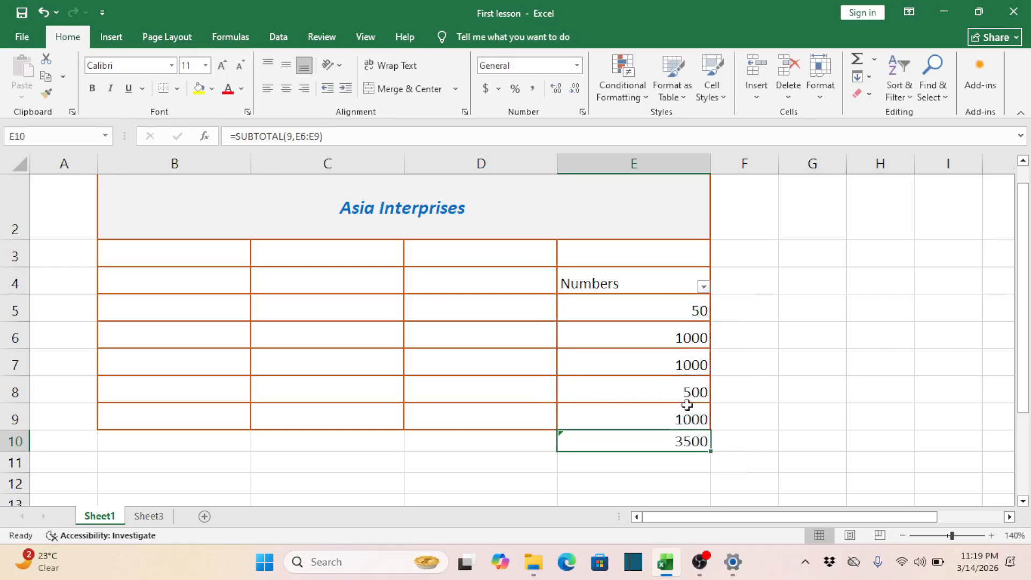
Reopen the subtotal formula in E10 to compare its referenced range with the full set of values in E5:E9.
double_click(678, 437)
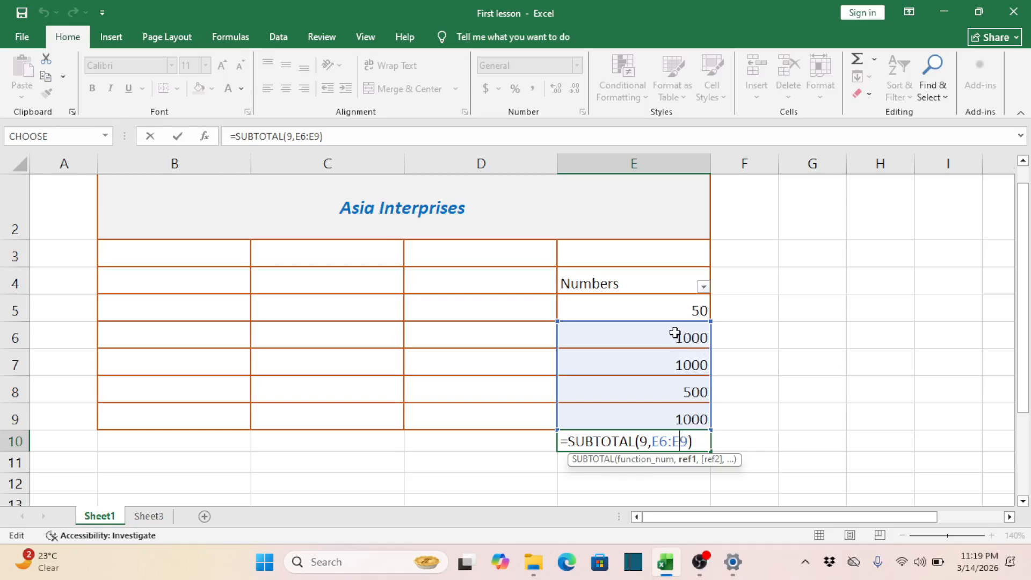
left_click(679, 334)
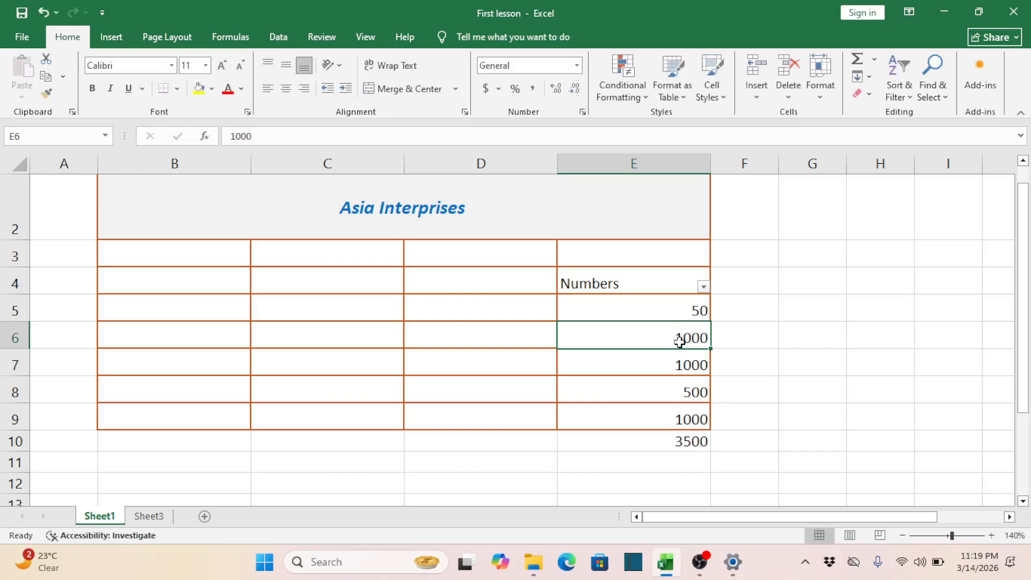
left_click(690, 438)
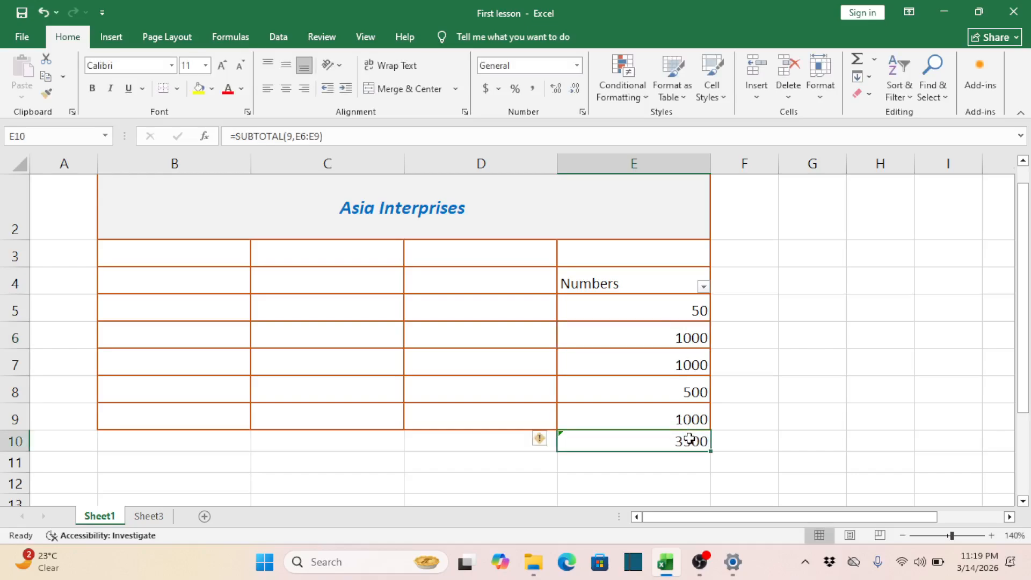
double_click(689, 438)
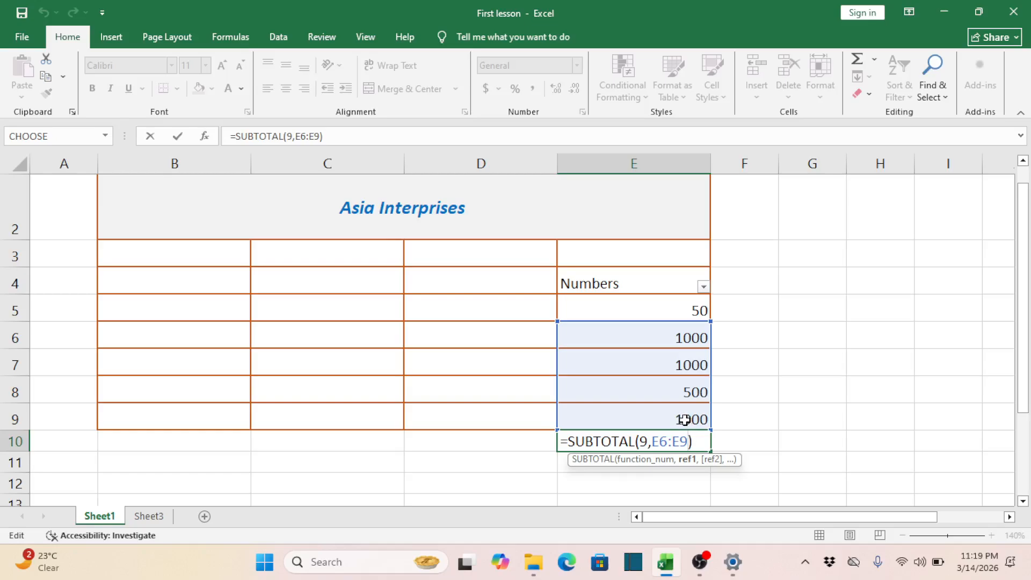
left_click_drag(687, 417, 681, 316)
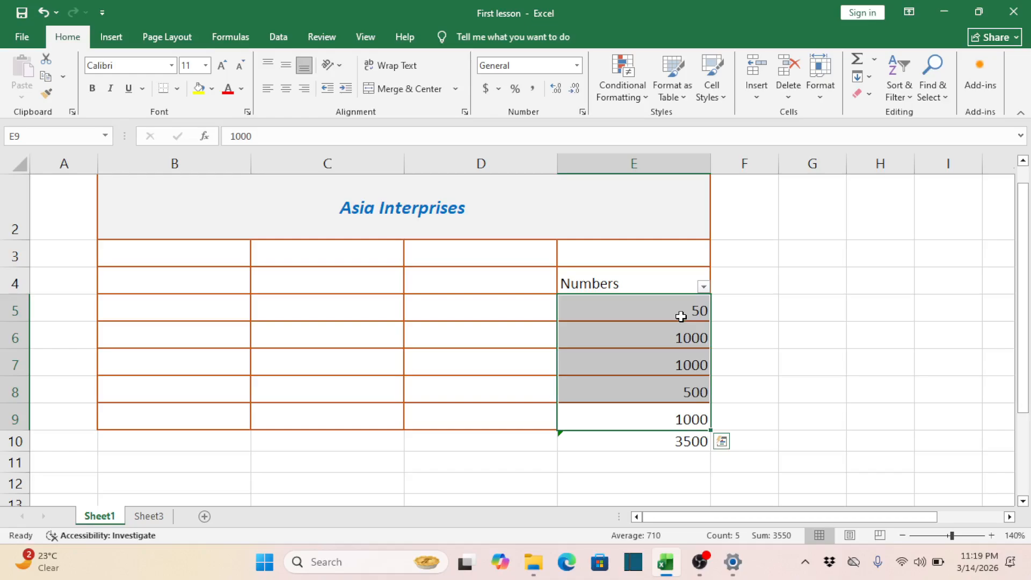
Replace the formula in cell E10 with a SUBTOTAL using function 9 (SUM) over the full range E5:E9.
left_click(692, 440)
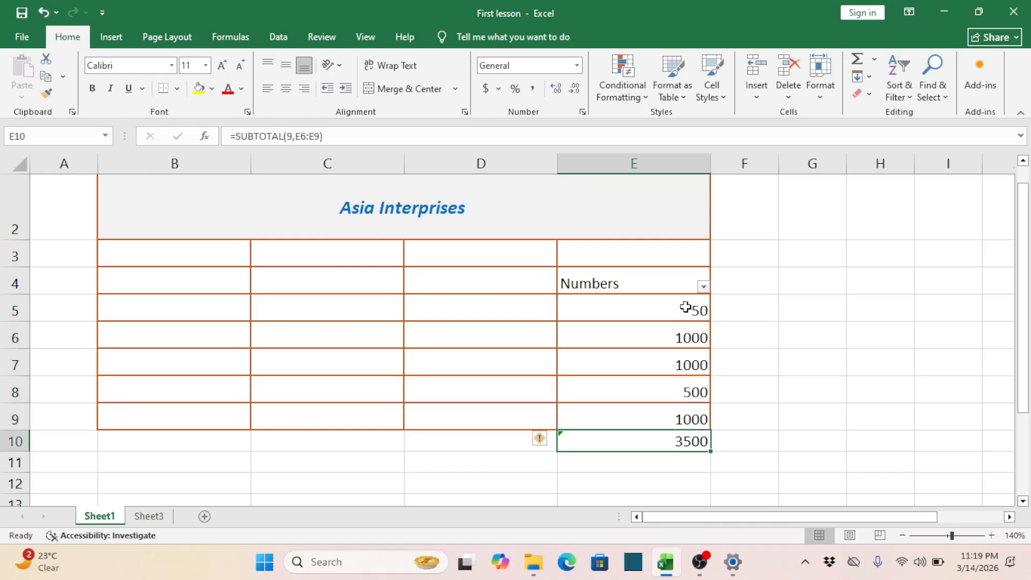
left_click_drag(685, 307, 687, 413)
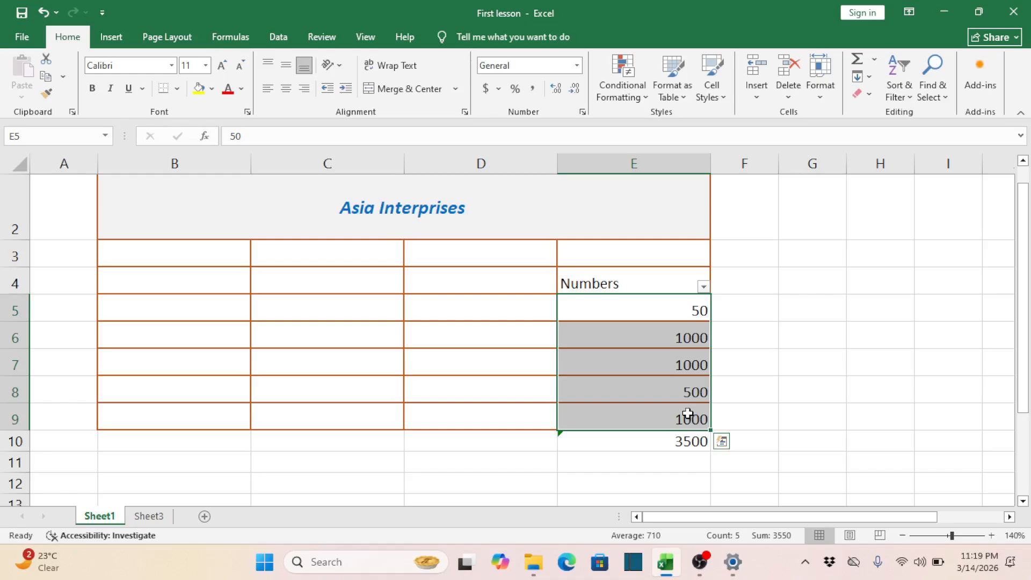
left_click(688, 441)
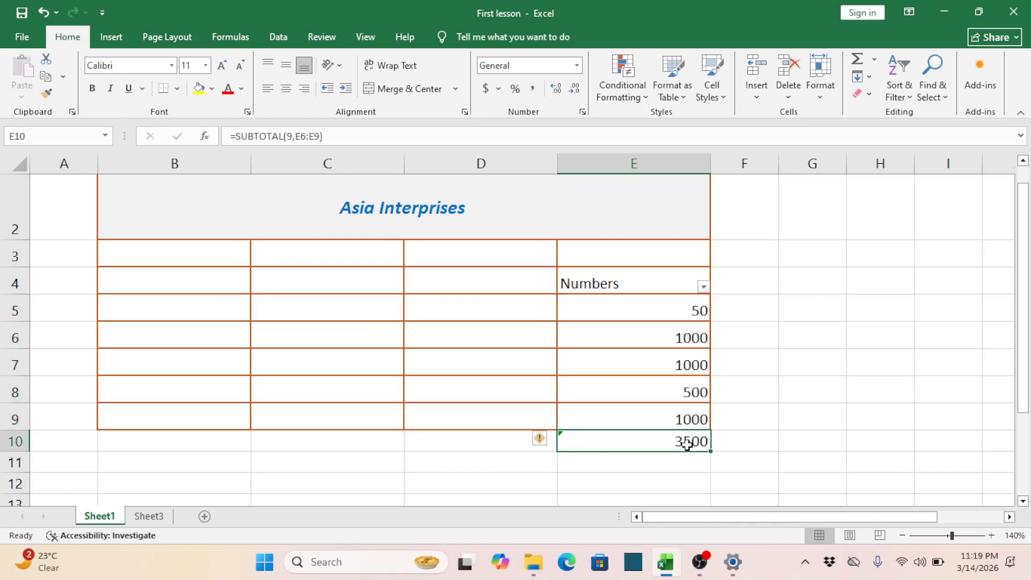
type("=subtoal")
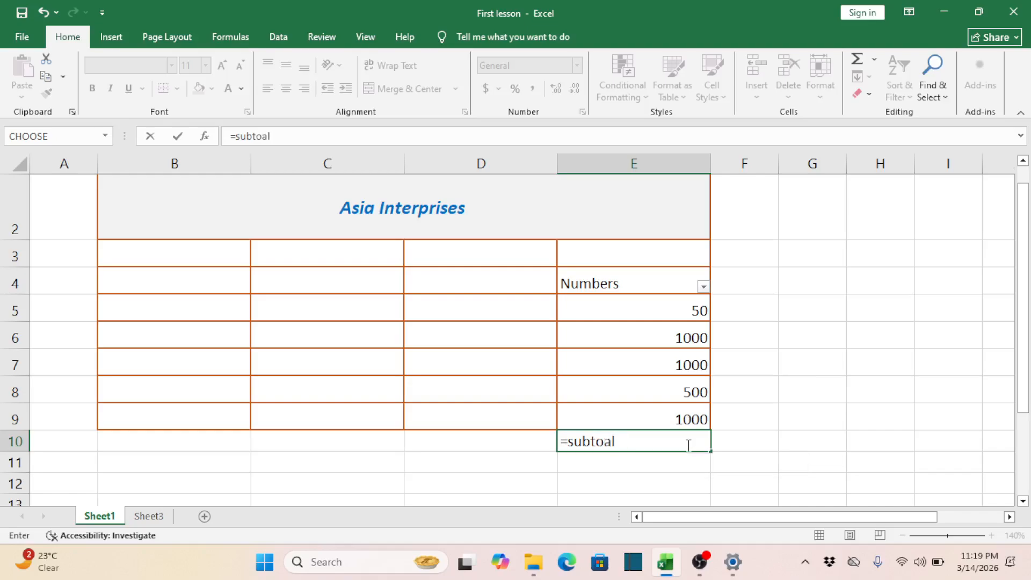
type("(")
key("BackSpace")
key("BackSpace")
key("BackSpace")
type("tal")
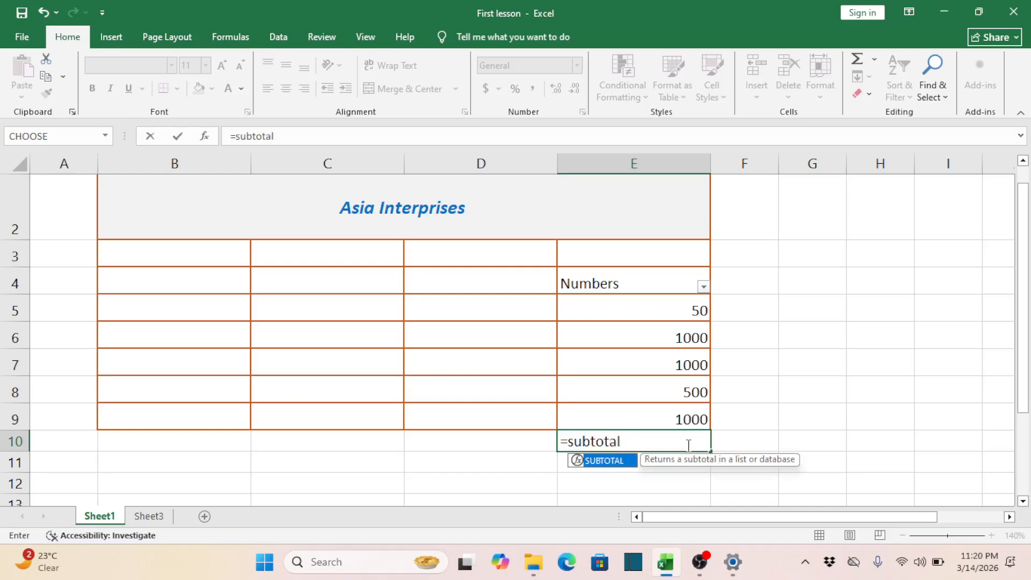
type("(")
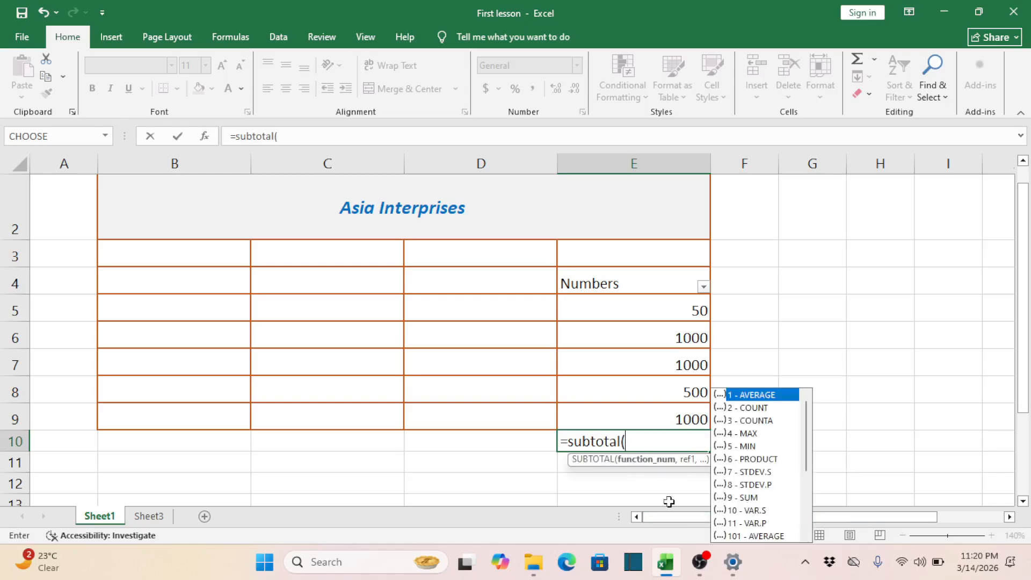
type("9,")
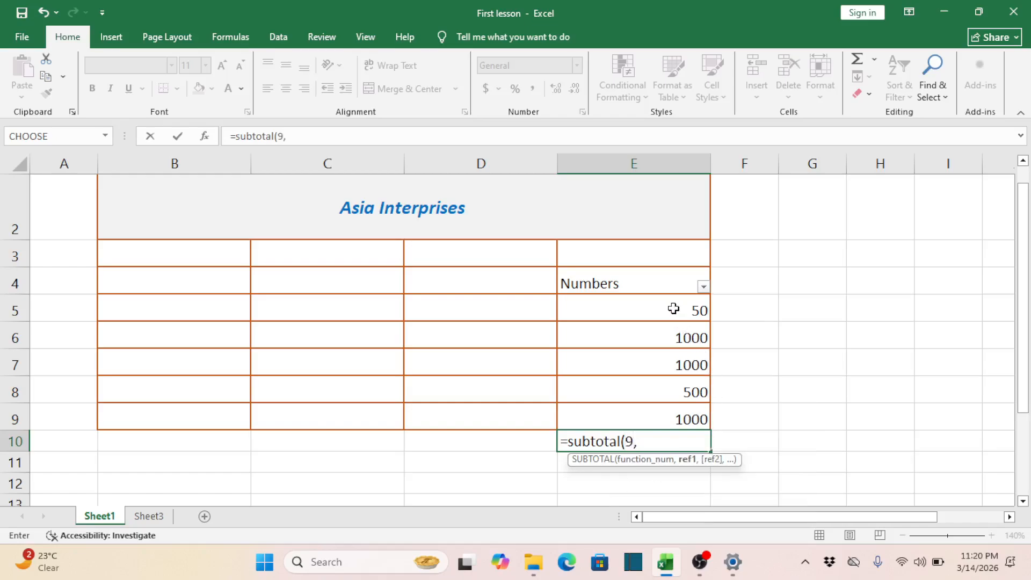
left_click_drag(672, 309, 674, 409)
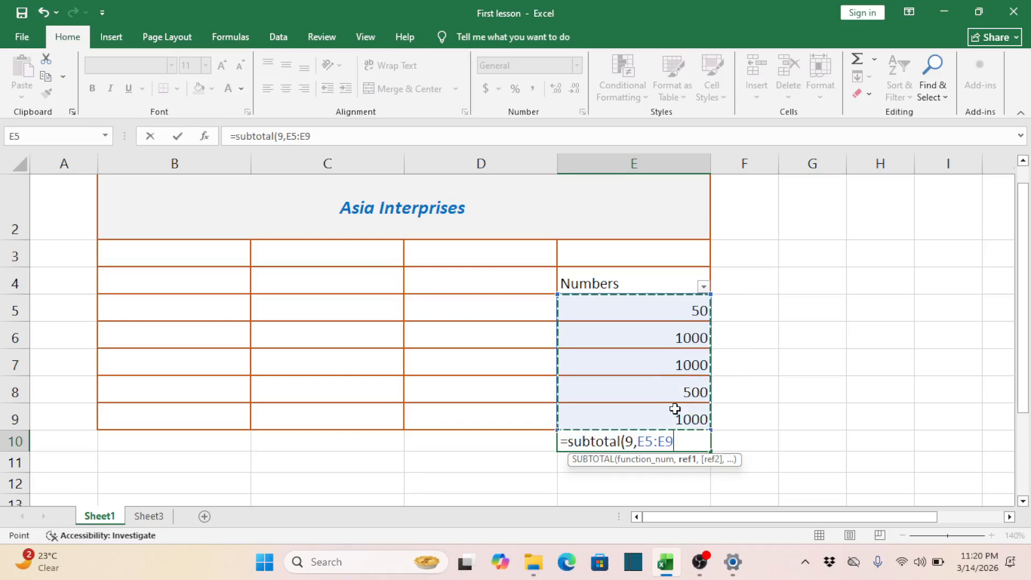
type(")")
key("Return")
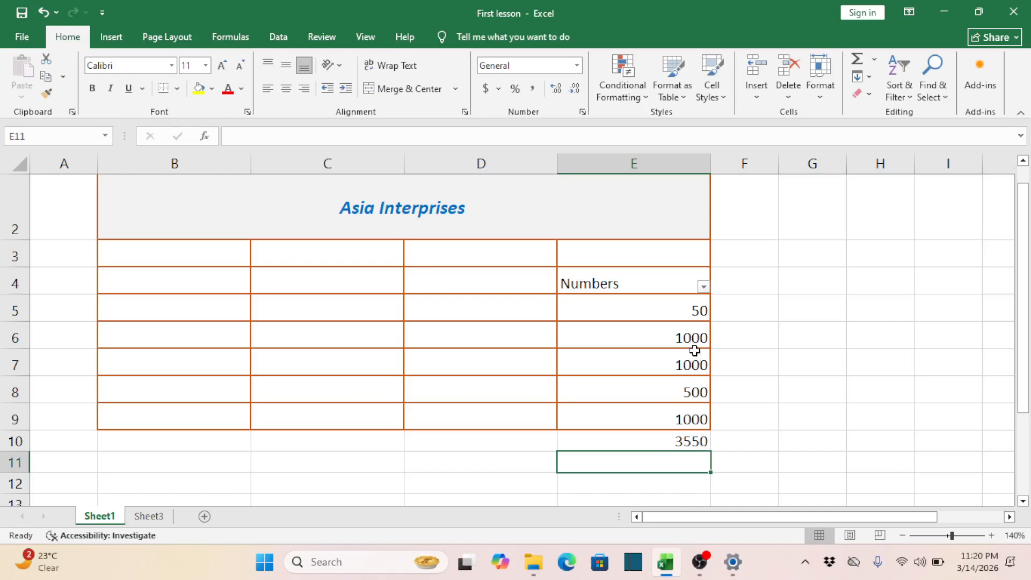
Filter the Numbers column to show only the 1000 values and check the subtotal in E10.
left_click(703, 288)
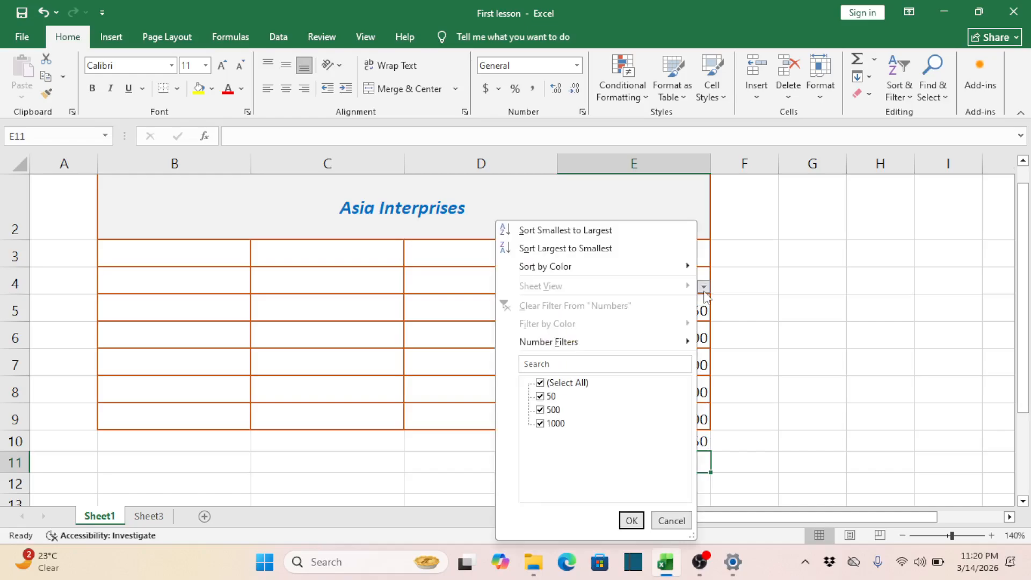
left_click(544, 383)
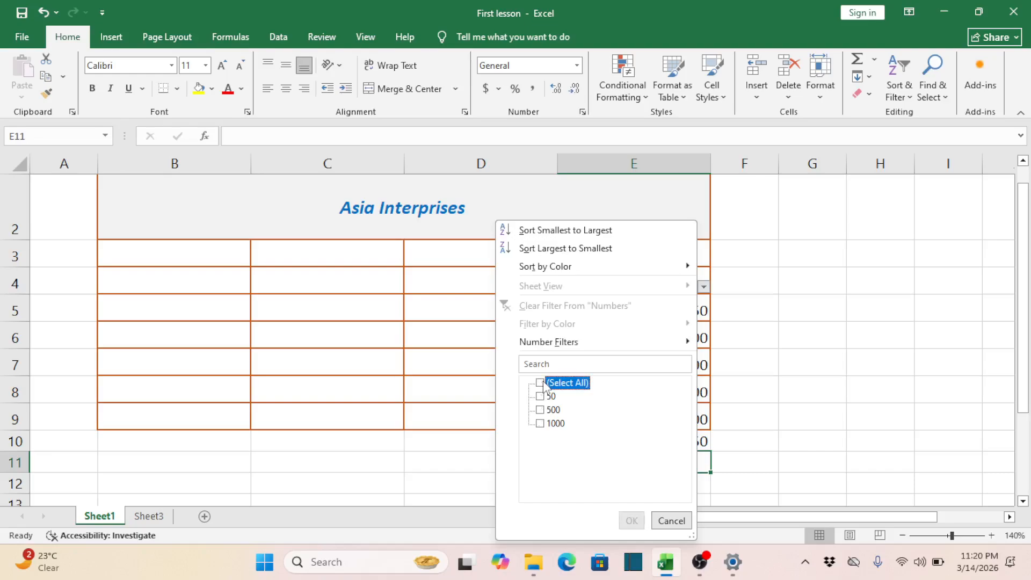
left_click(546, 424)
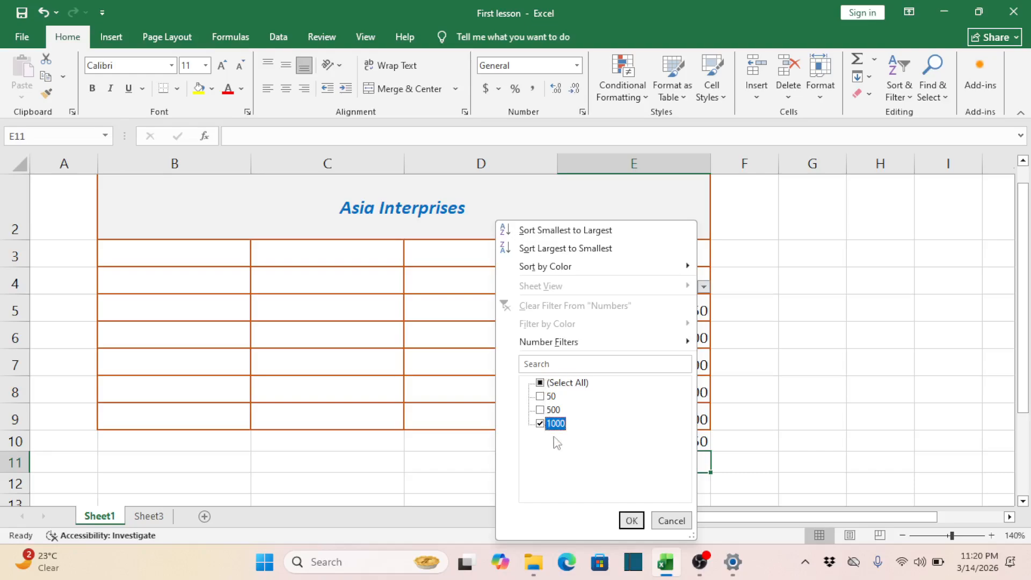
left_click(631, 520)
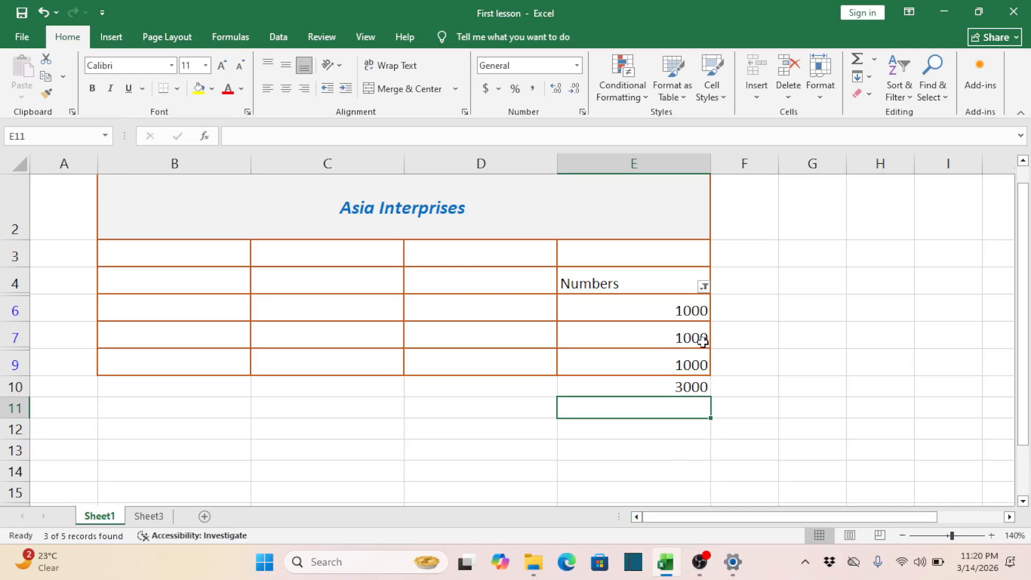
left_click(702, 387)
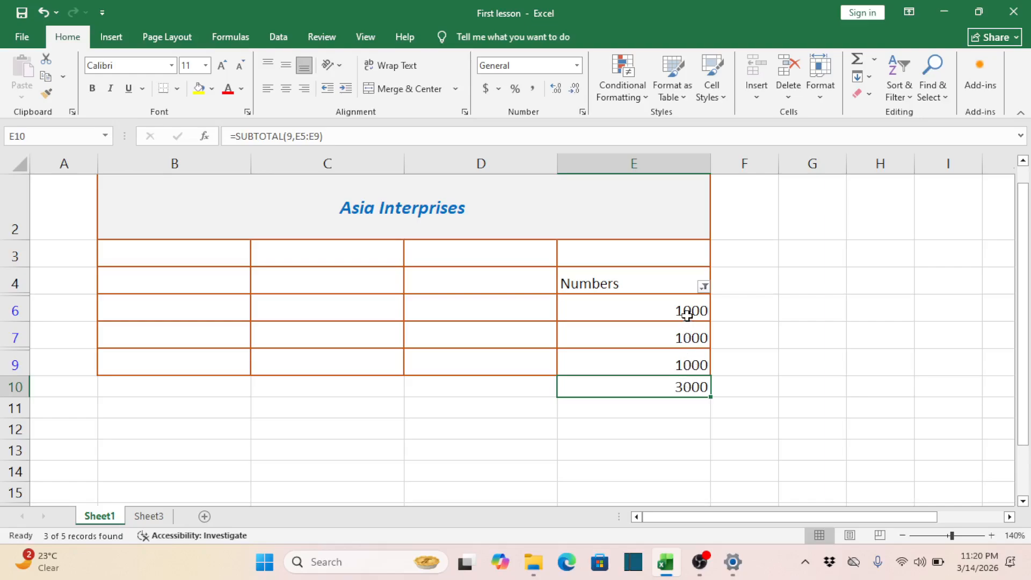
Add the value 500 to the Numbers filter so that both 500 and 1000 are included.
left_click(704, 287)
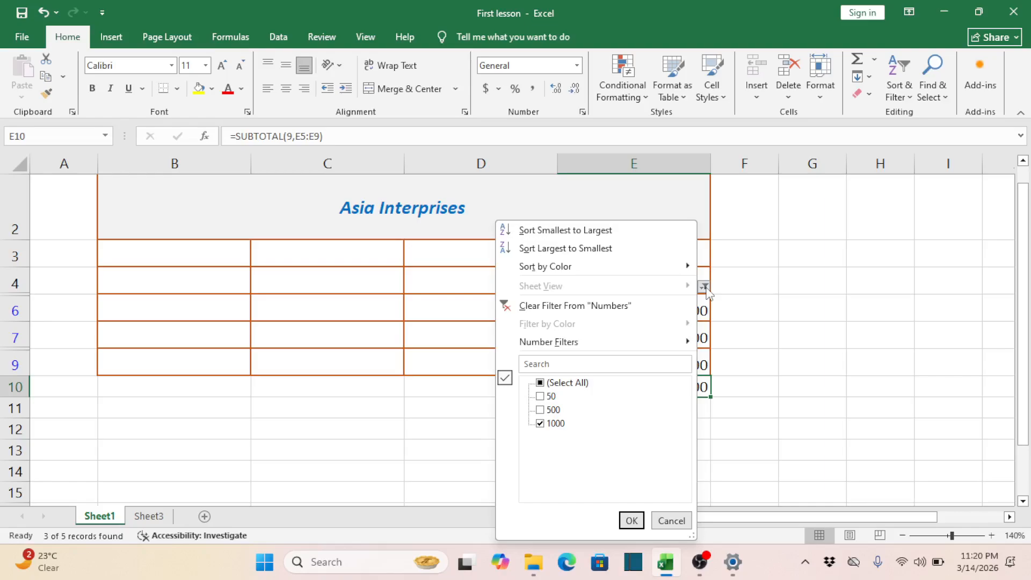
left_click(540, 411)
left_click(631, 520)
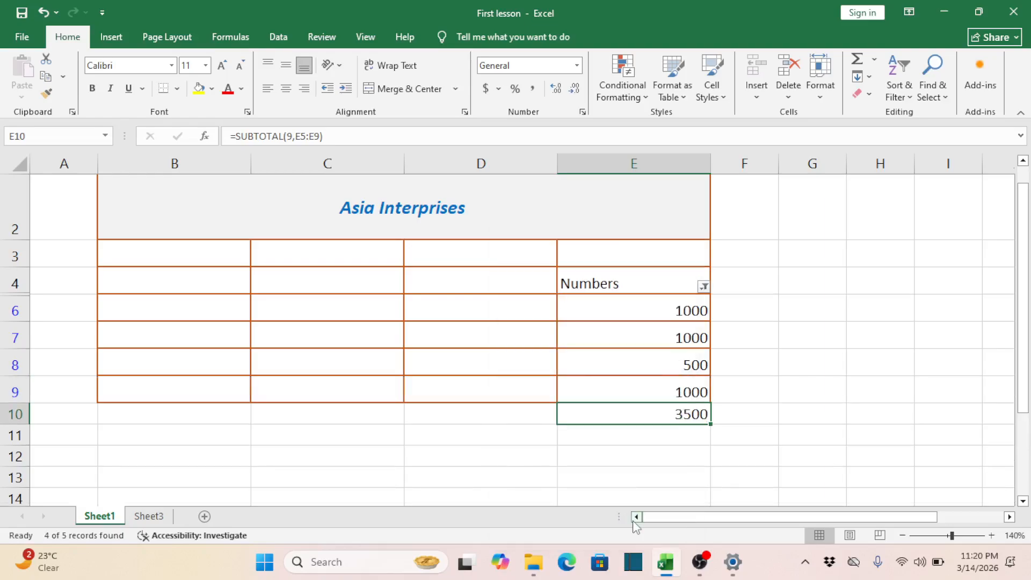
left_click(675, 434)
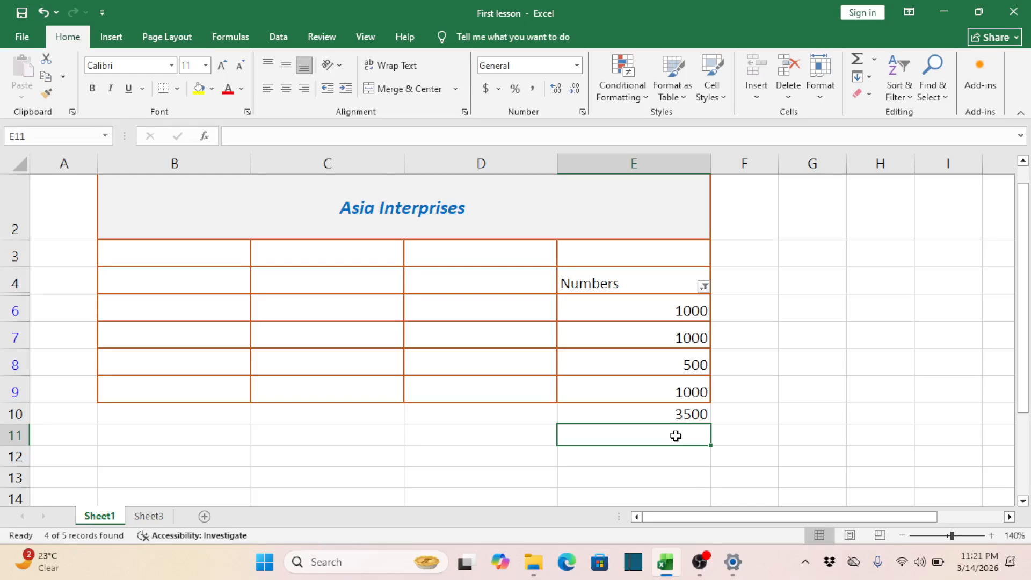
left_click(699, 561)
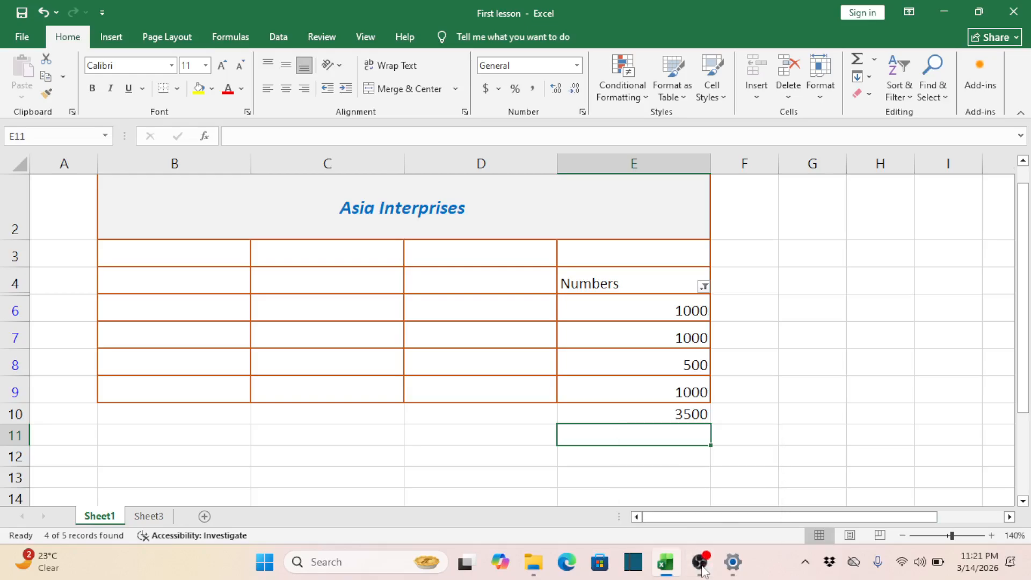